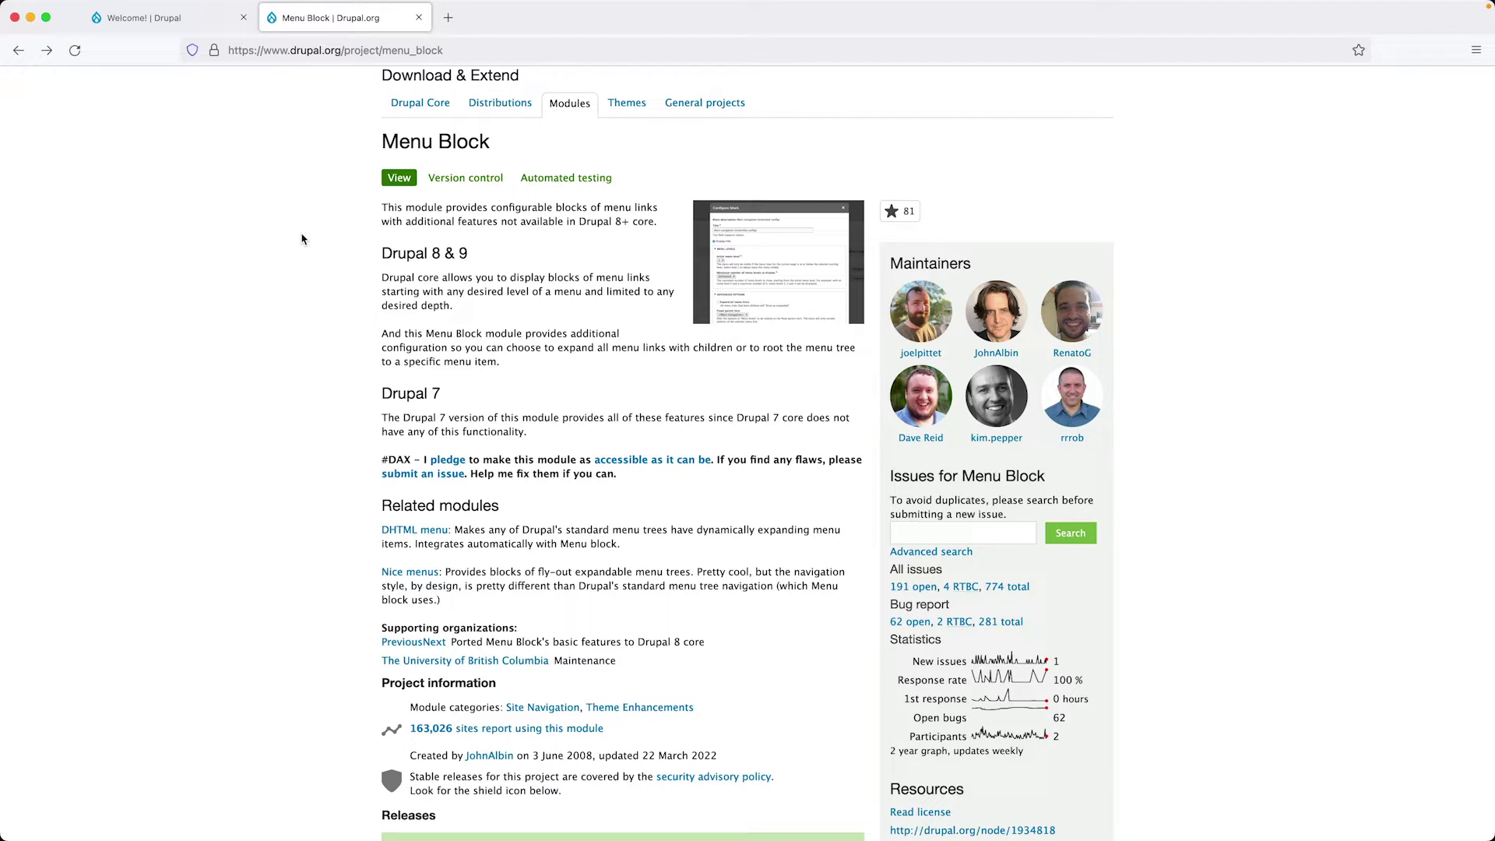
Step: Switch from the drupal.org Menu Block project page to the local Drupal 'Welcome!' tab
{"action": "left_click", "coordinate": [189, 22]}
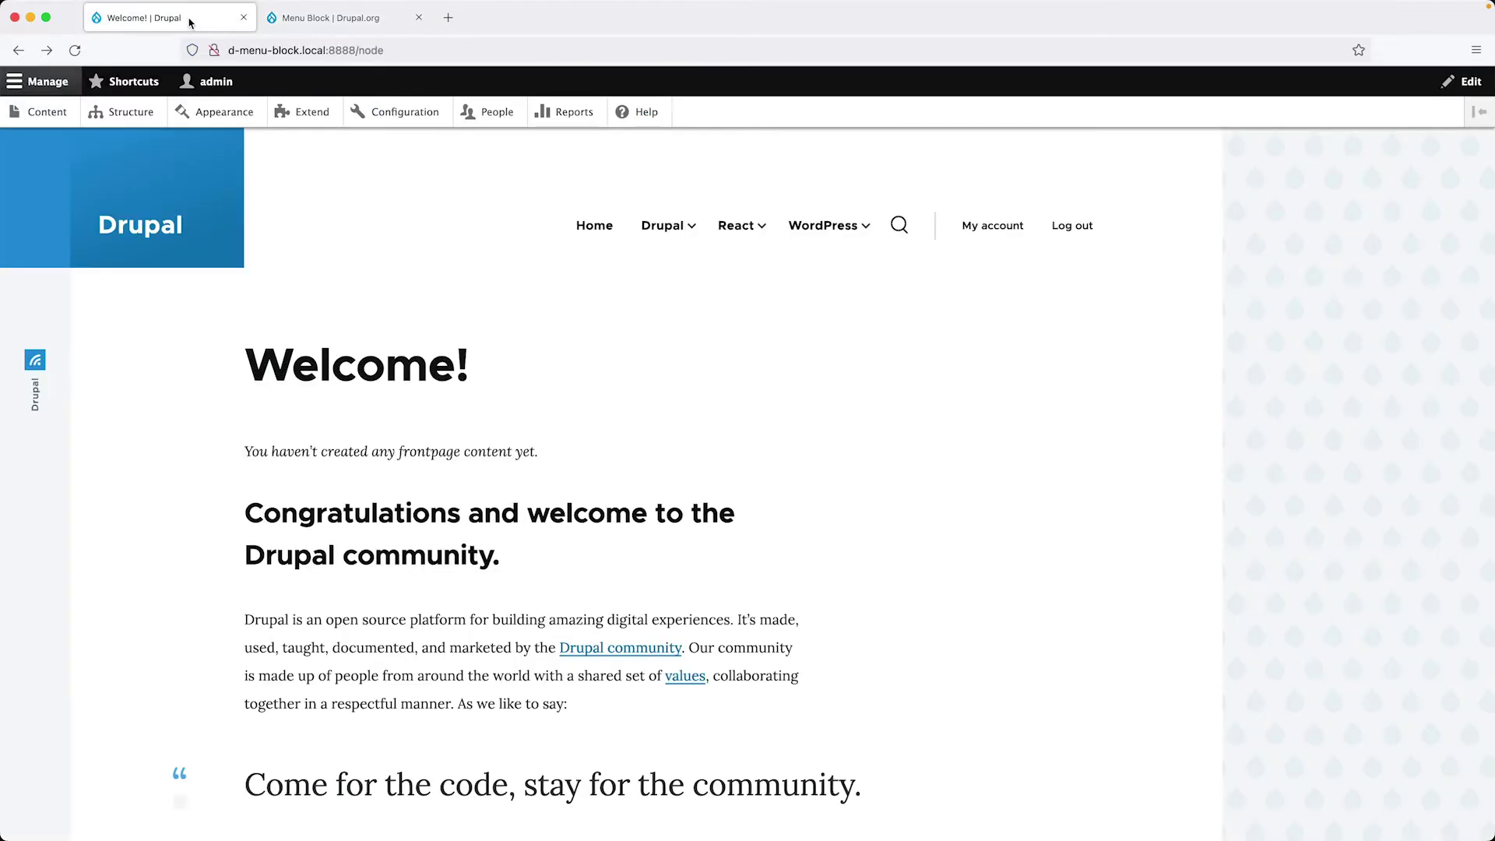
Step: Preview the main menu's dropdown submenus on the front page, then go to Structure administration
{"action": "mouse_move", "coordinate": [658, 297]}
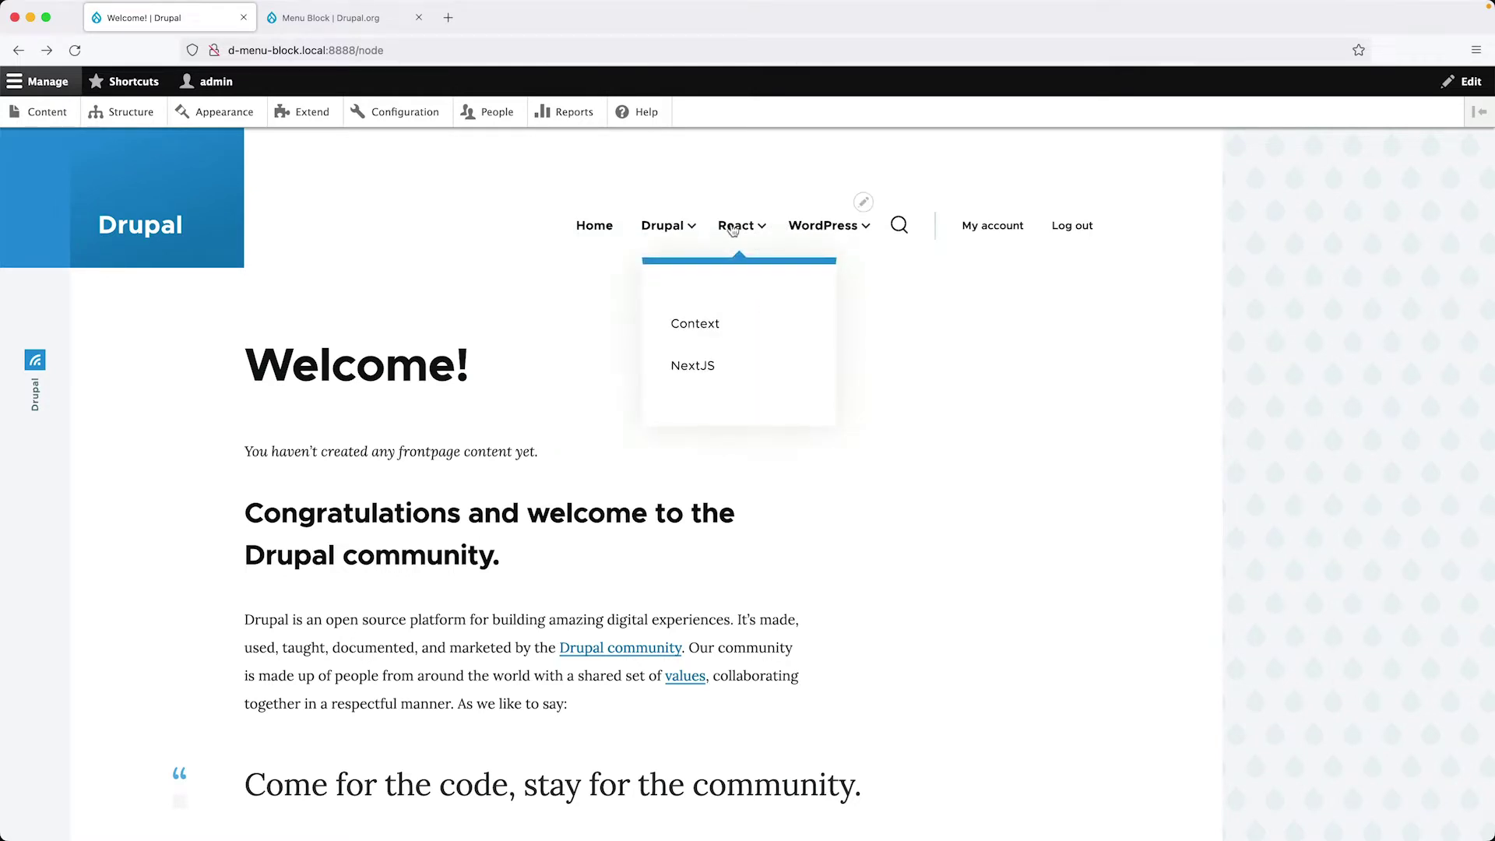
{"action": "mouse_move", "coordinate": [662, 234]}
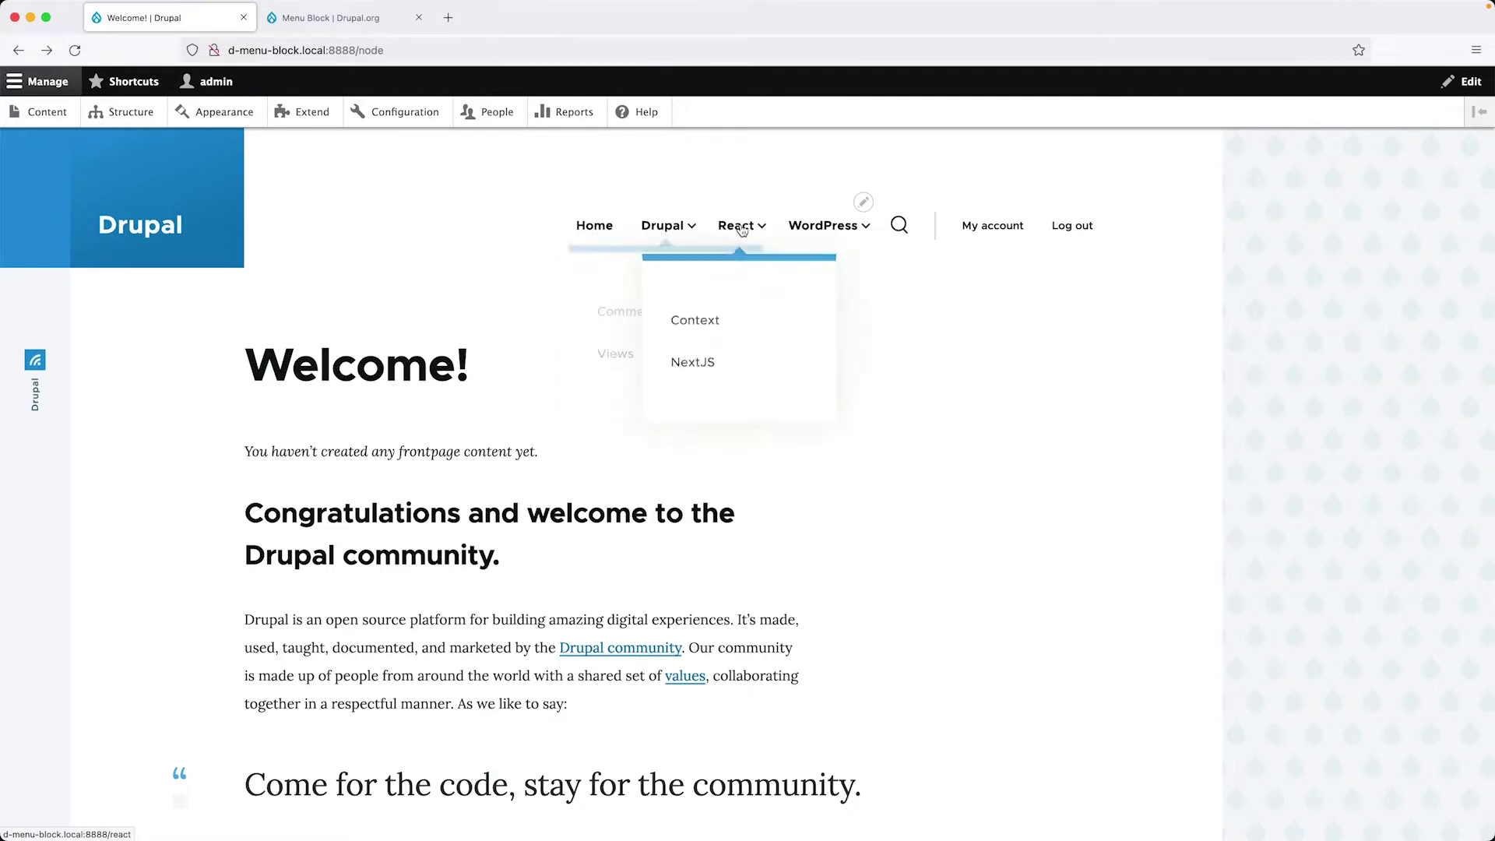
{"action": "mouse_move", "coordinate": [832, 231]}
{"action": "mouse_move", "coordinate": [757, 229]}
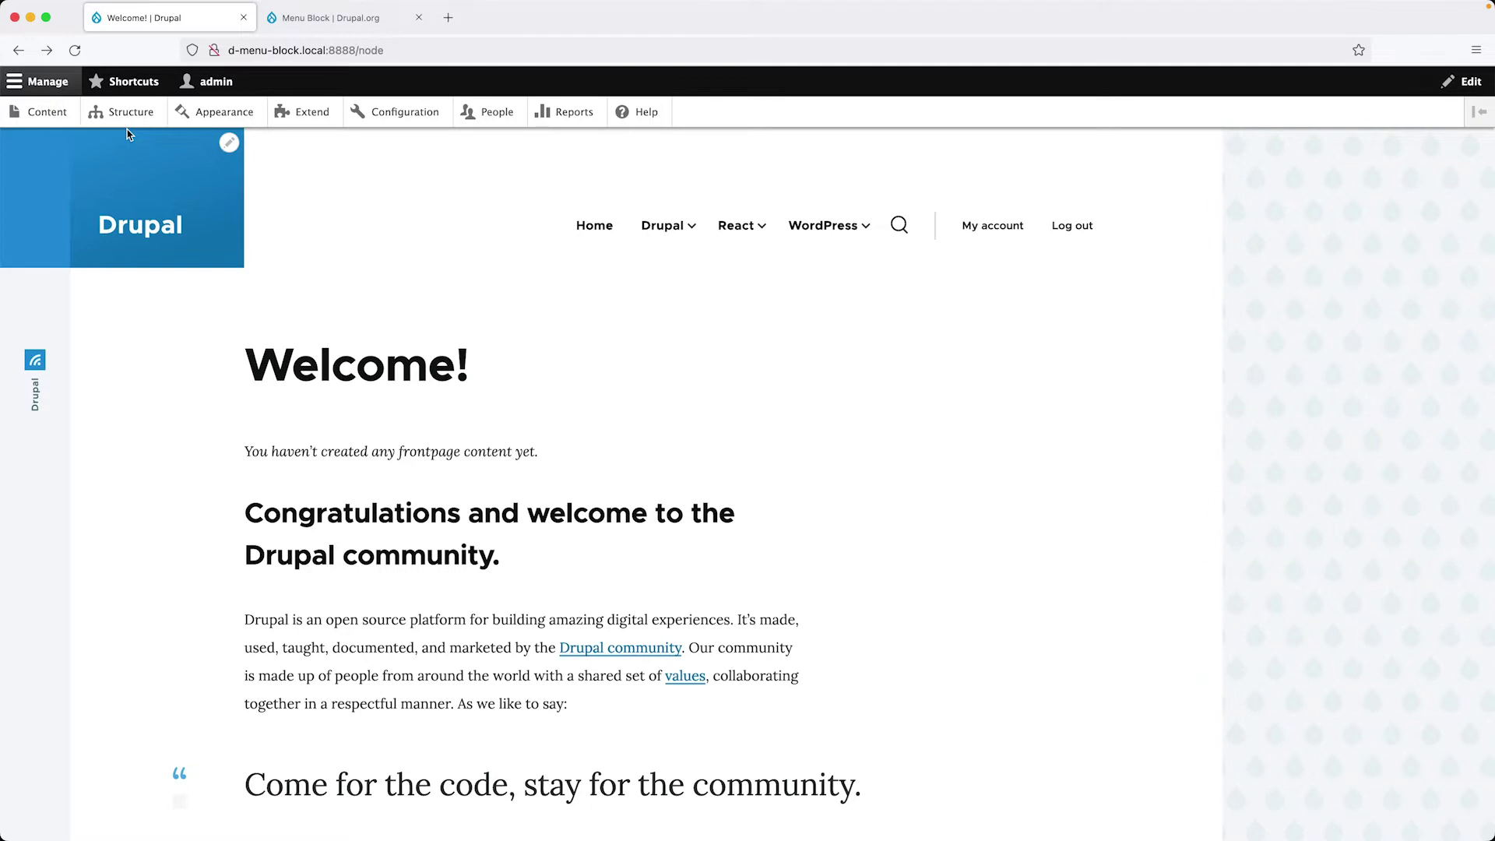
{"action": "left_click", "coordinate": [129, 115]}
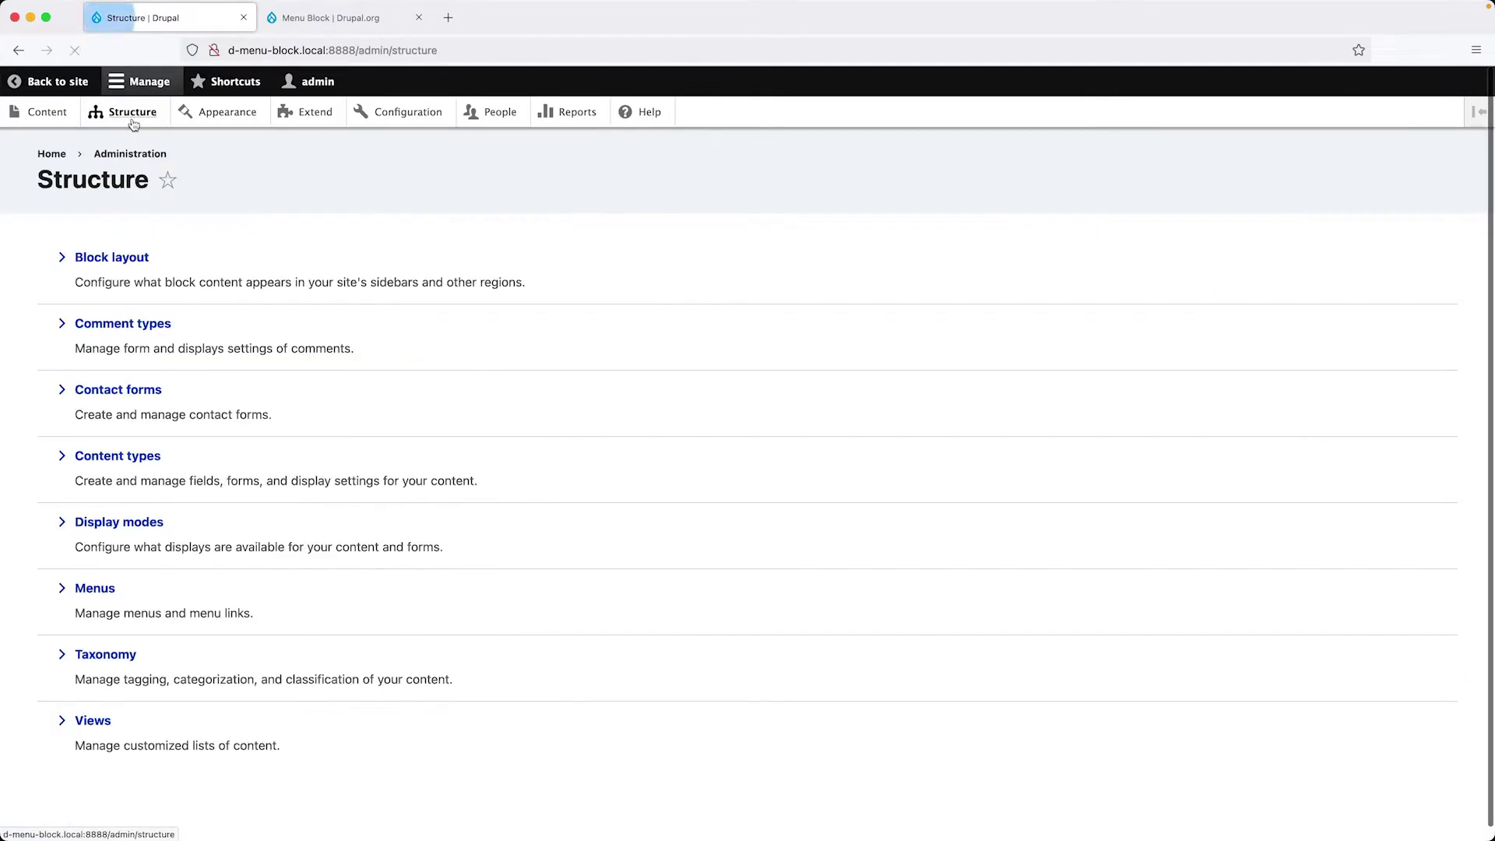
Step: In Block layout, start placing a block in the Sidebar region, filtering for 'main'
{"action": "left_click", "coordinate": [121, 267]}
{"action": "scroll", "coordinate": [257, 510], "scroll_direction": "down", "scroll_amount": 13}
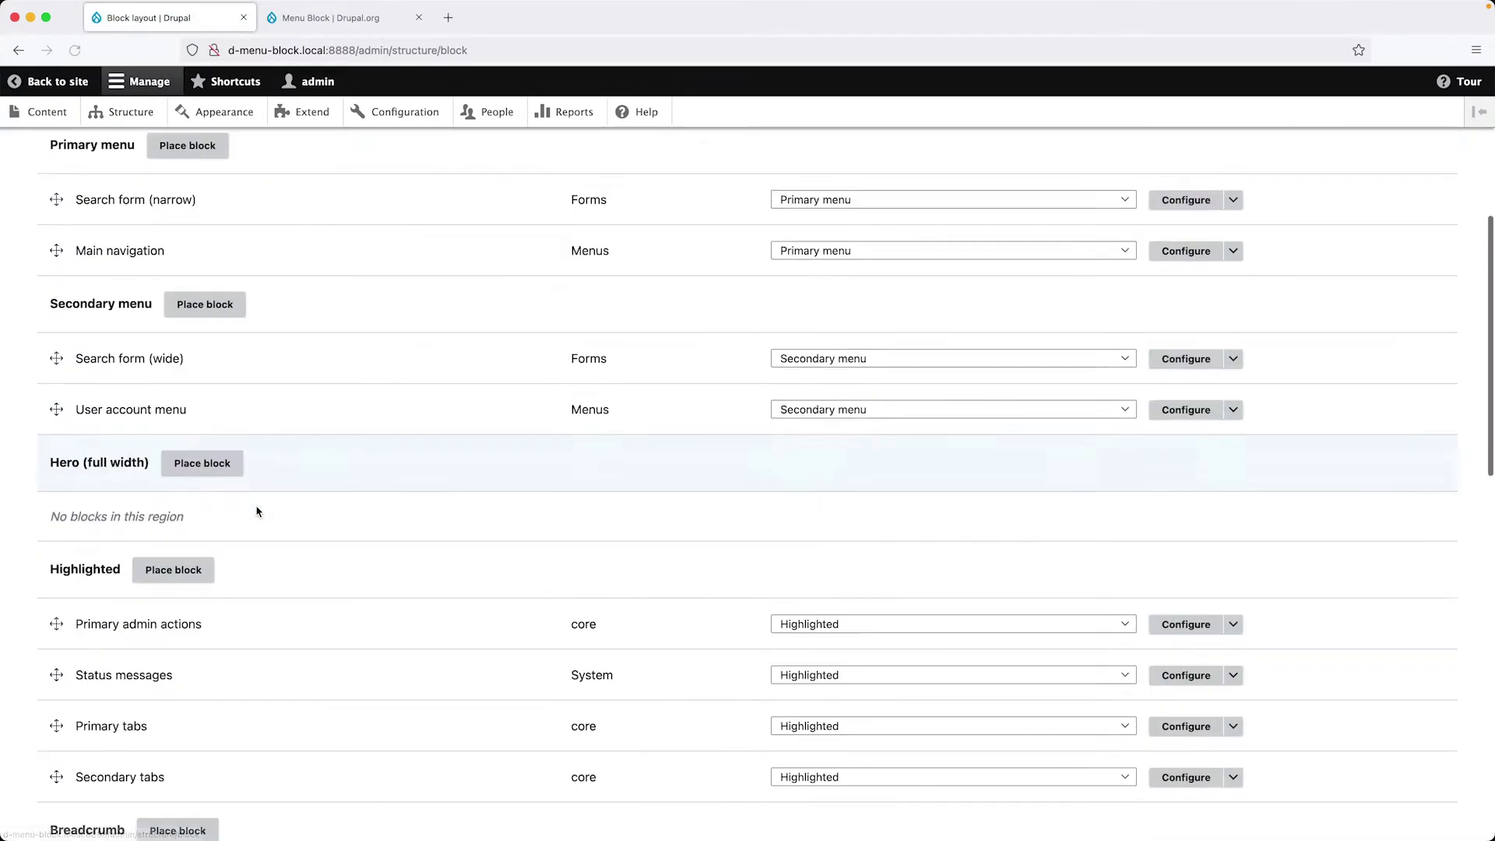
{"action": "scroll", "coordinate": [257, 510], "scroll_direction": "down", "scroll_amount": 3}
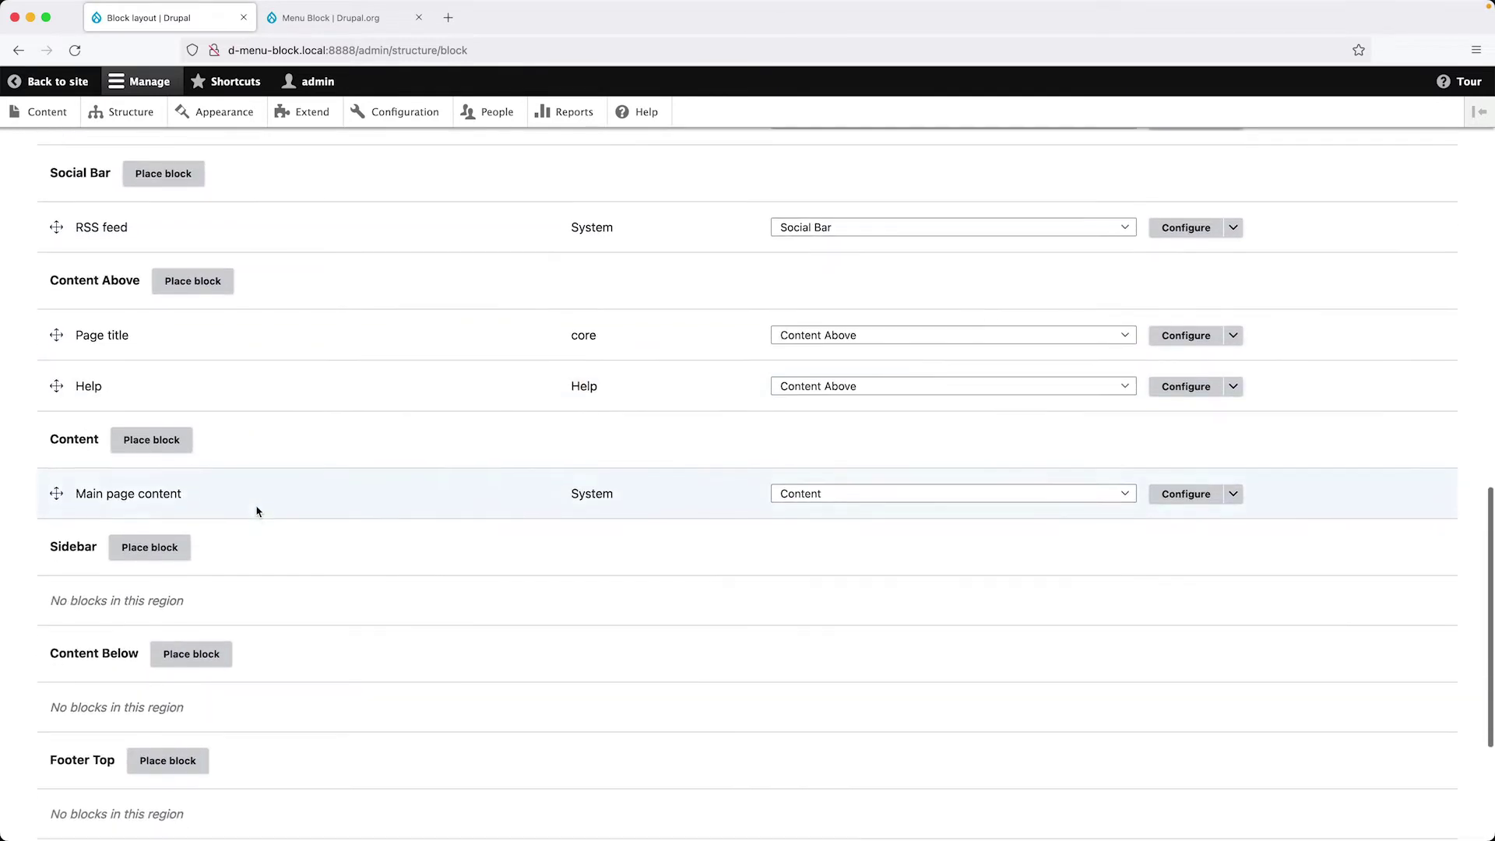
{"action": "left_click", "coordinate": [151, 487]}
{"action": "left_click", "coordinate": [597, 270]}
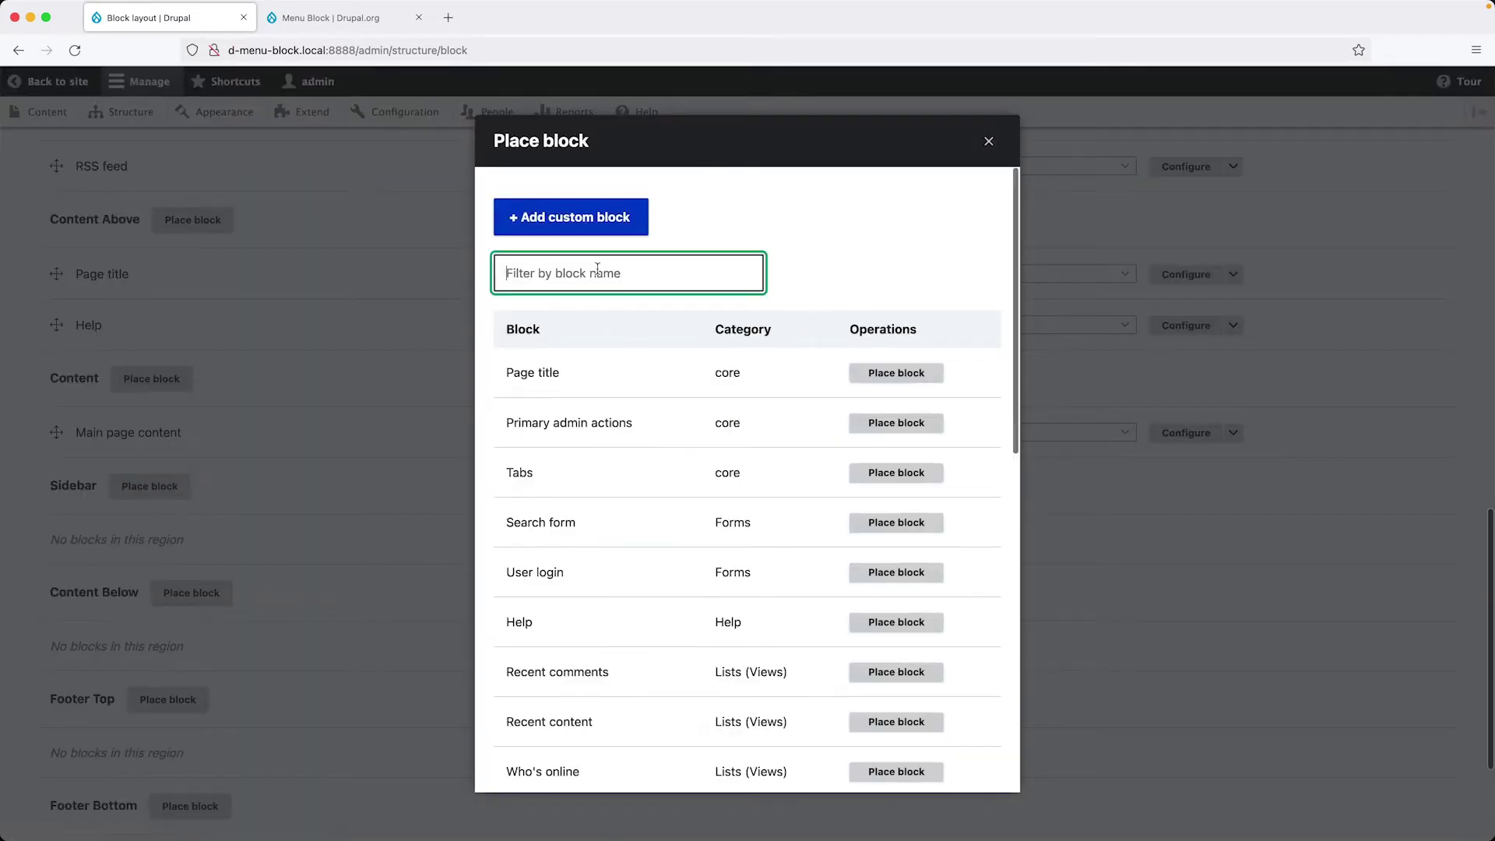
{"action": "type", "text": "main"}
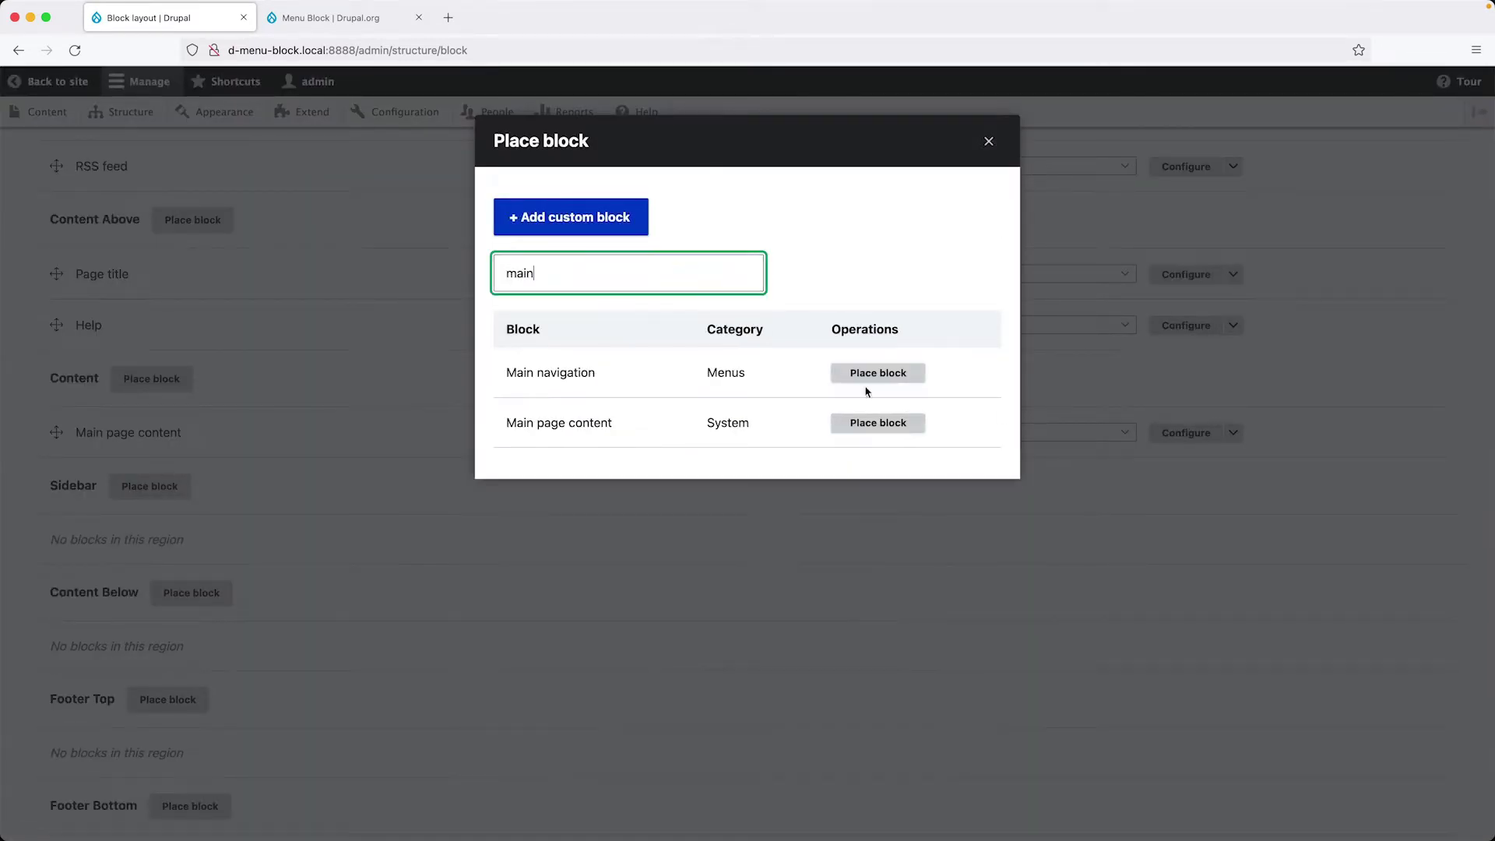
Step: Place the Main navigation block in the Sidebar, save the block layout, and return to the site
{"action": "left_click", "coordinate": [879, 374]}
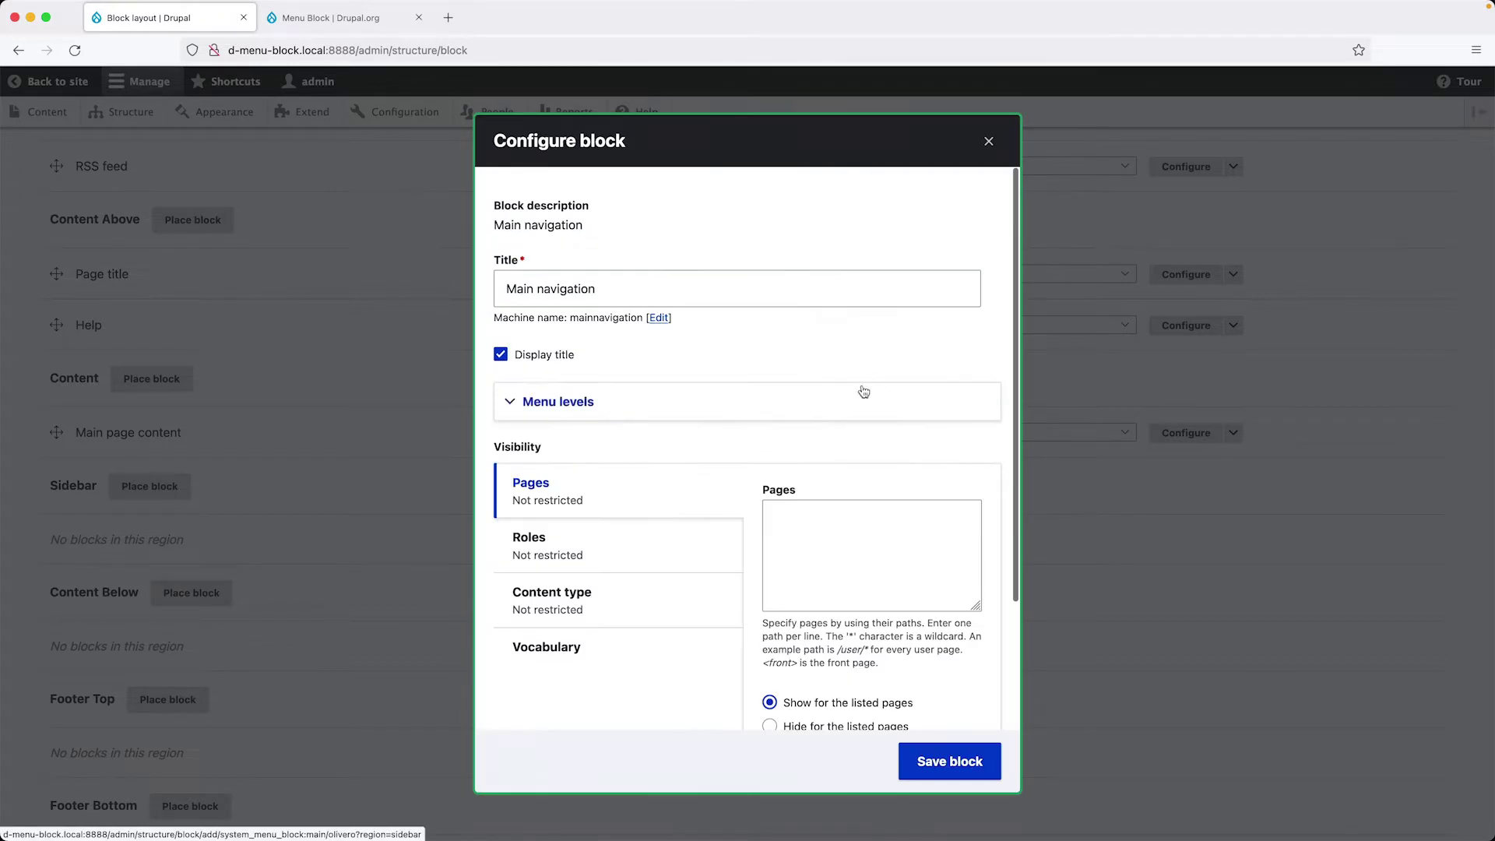
{"action": "left_click", "coordinate": [555, 406]}
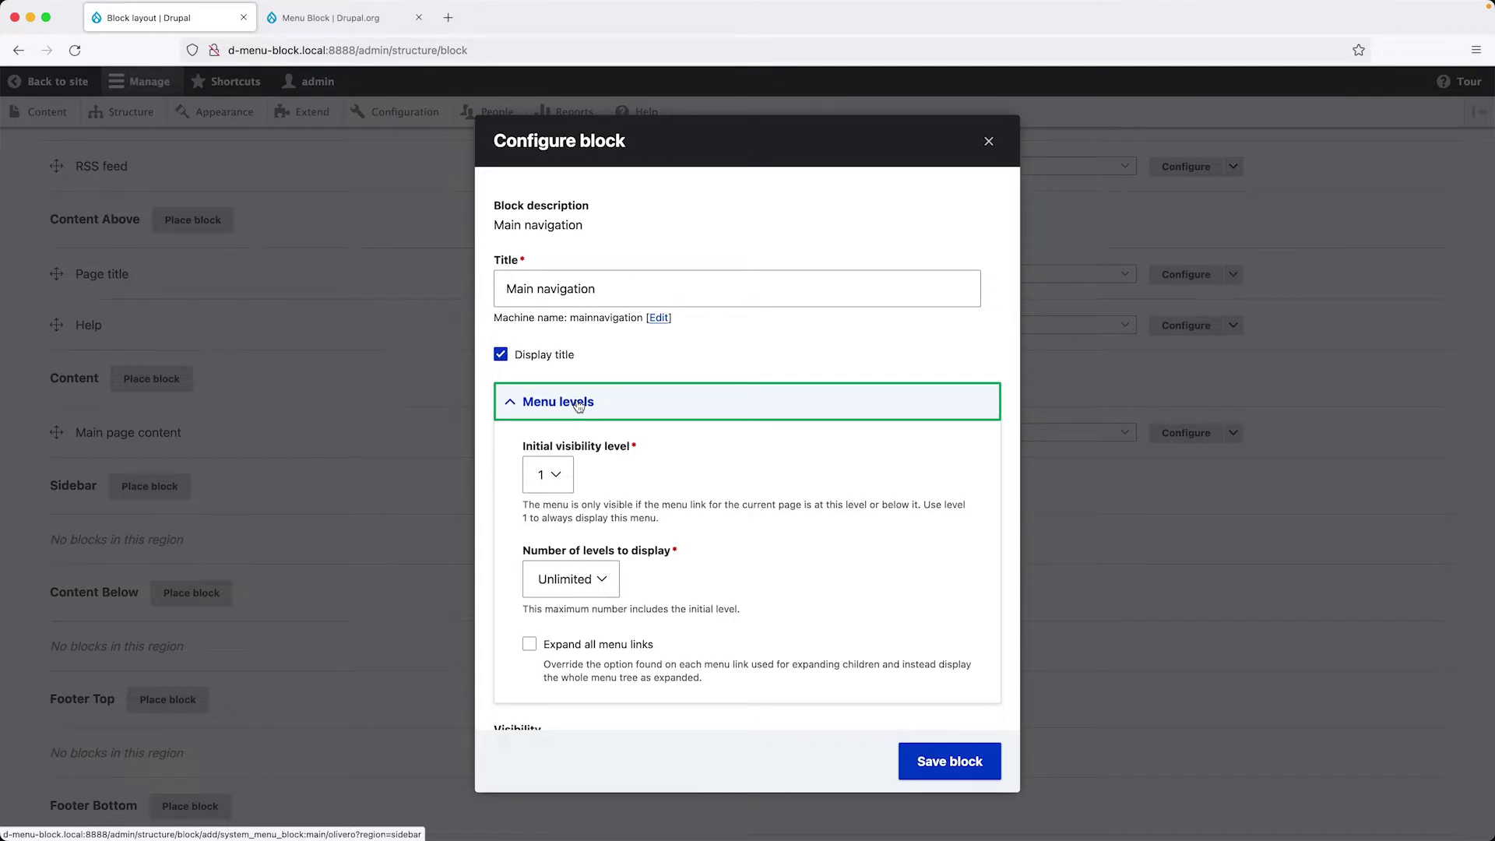
{"action": "left_click", "coordinate": [578, 406]}
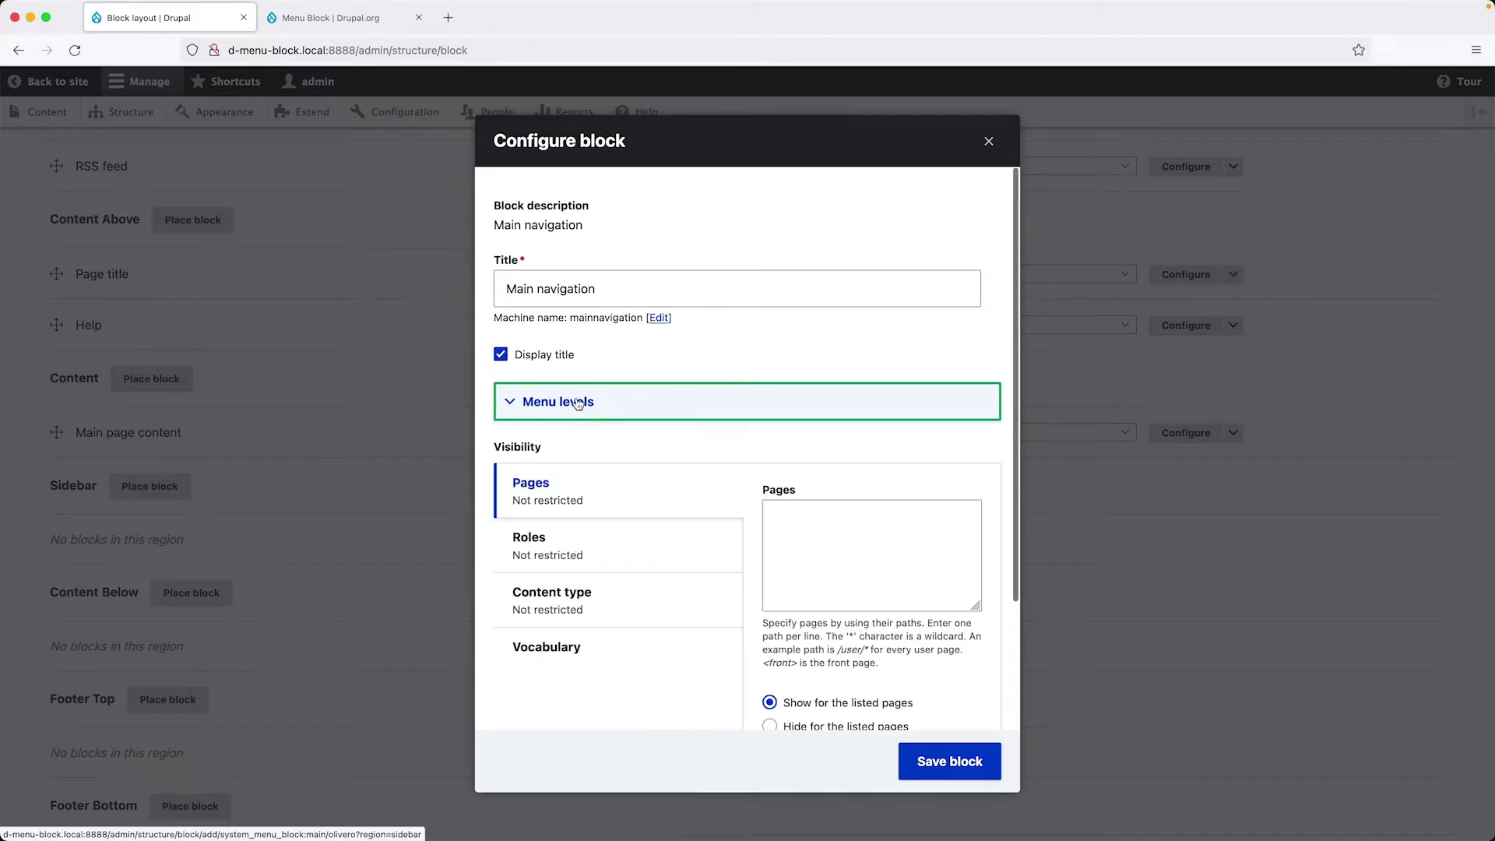
{"action": "left_click", "coordinate": [961, 767]}
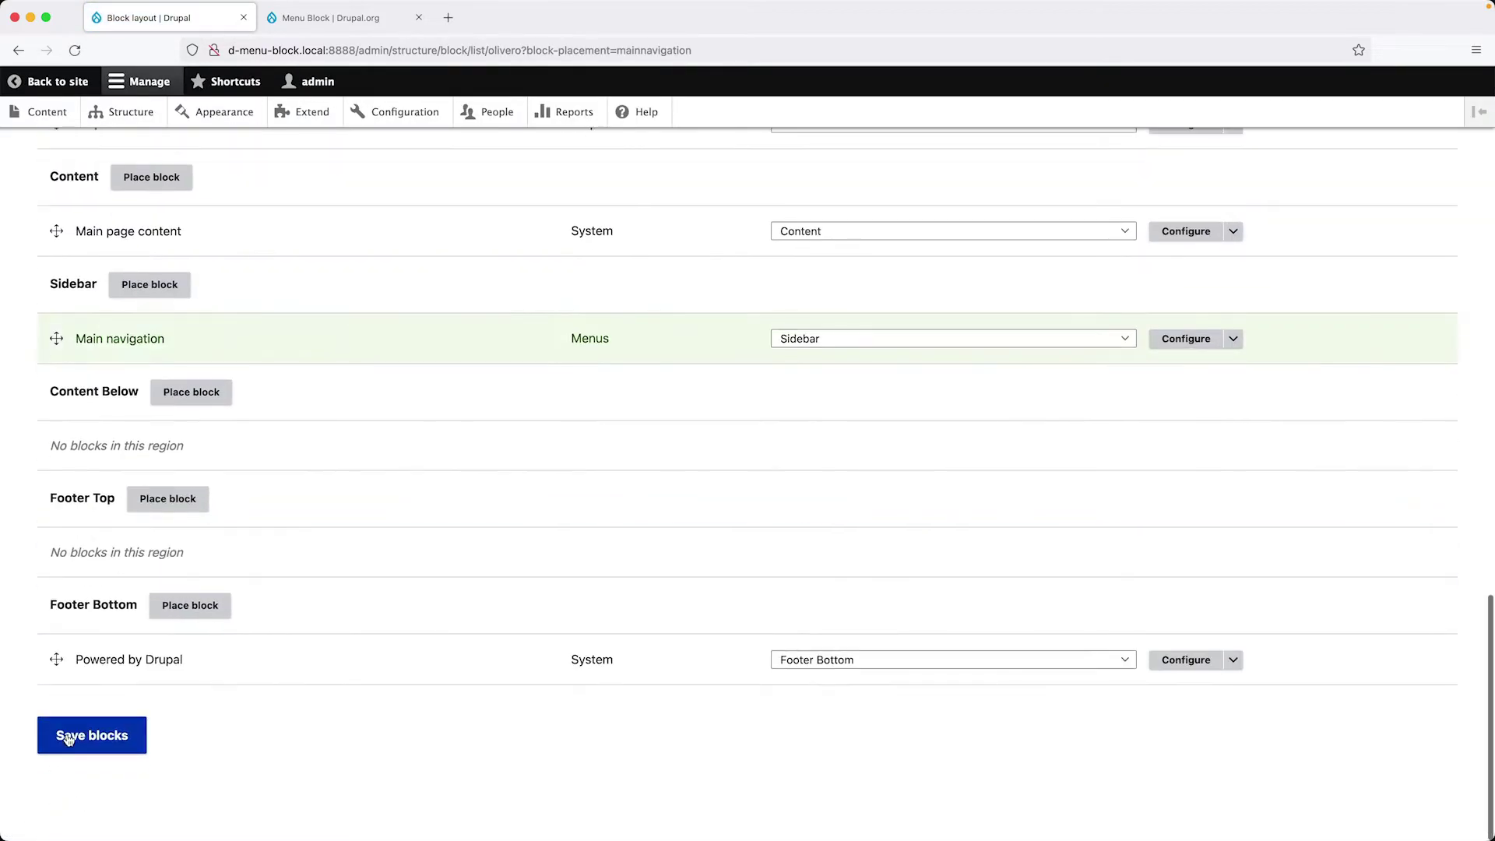
{"action": "left_click", "coordinate": [68, 738]}
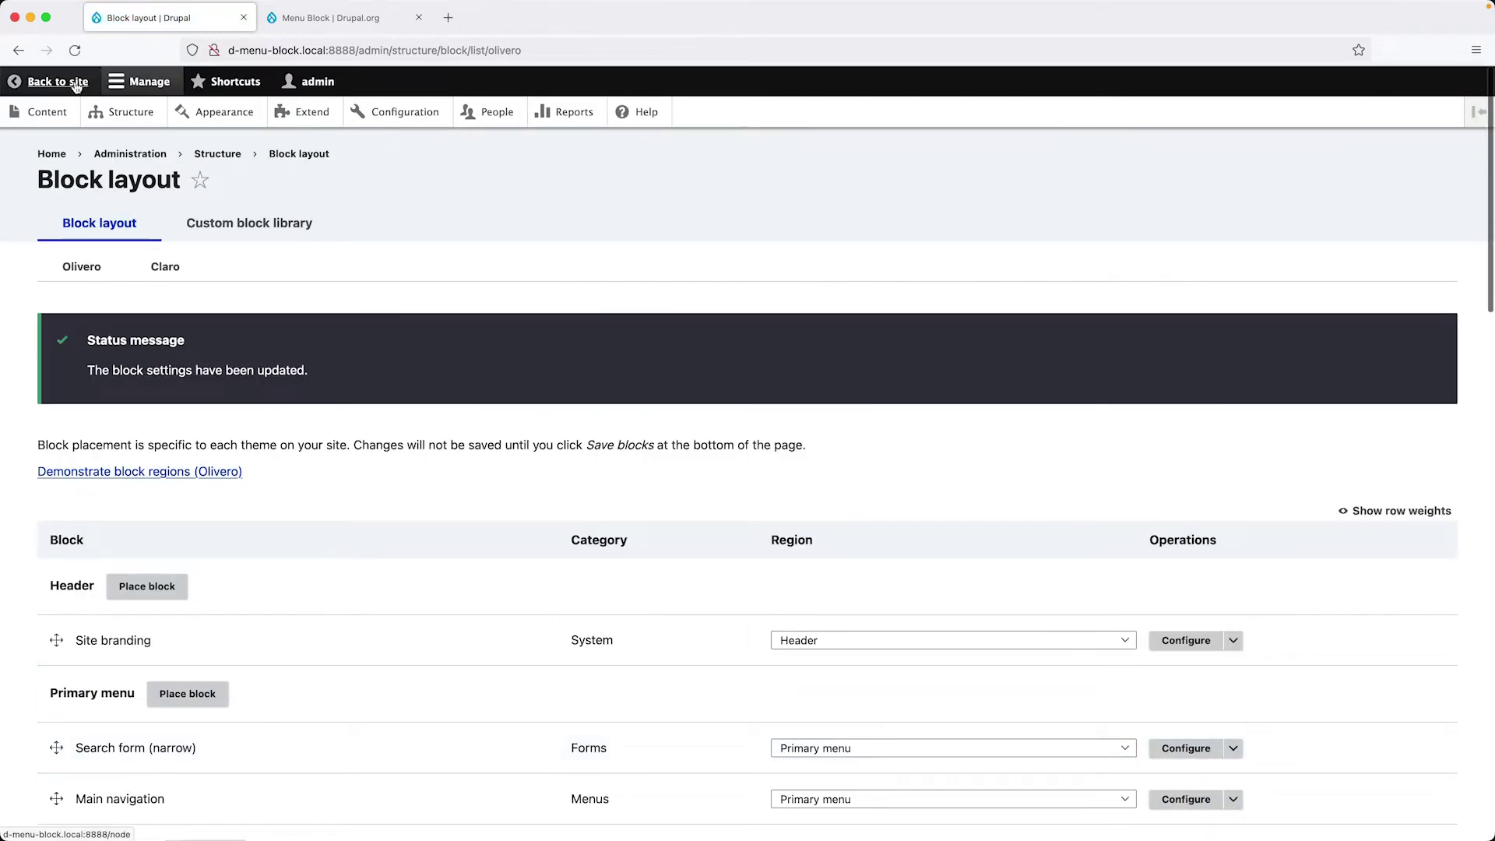
{"action": "left_click", "coordinate": [75, 84]}
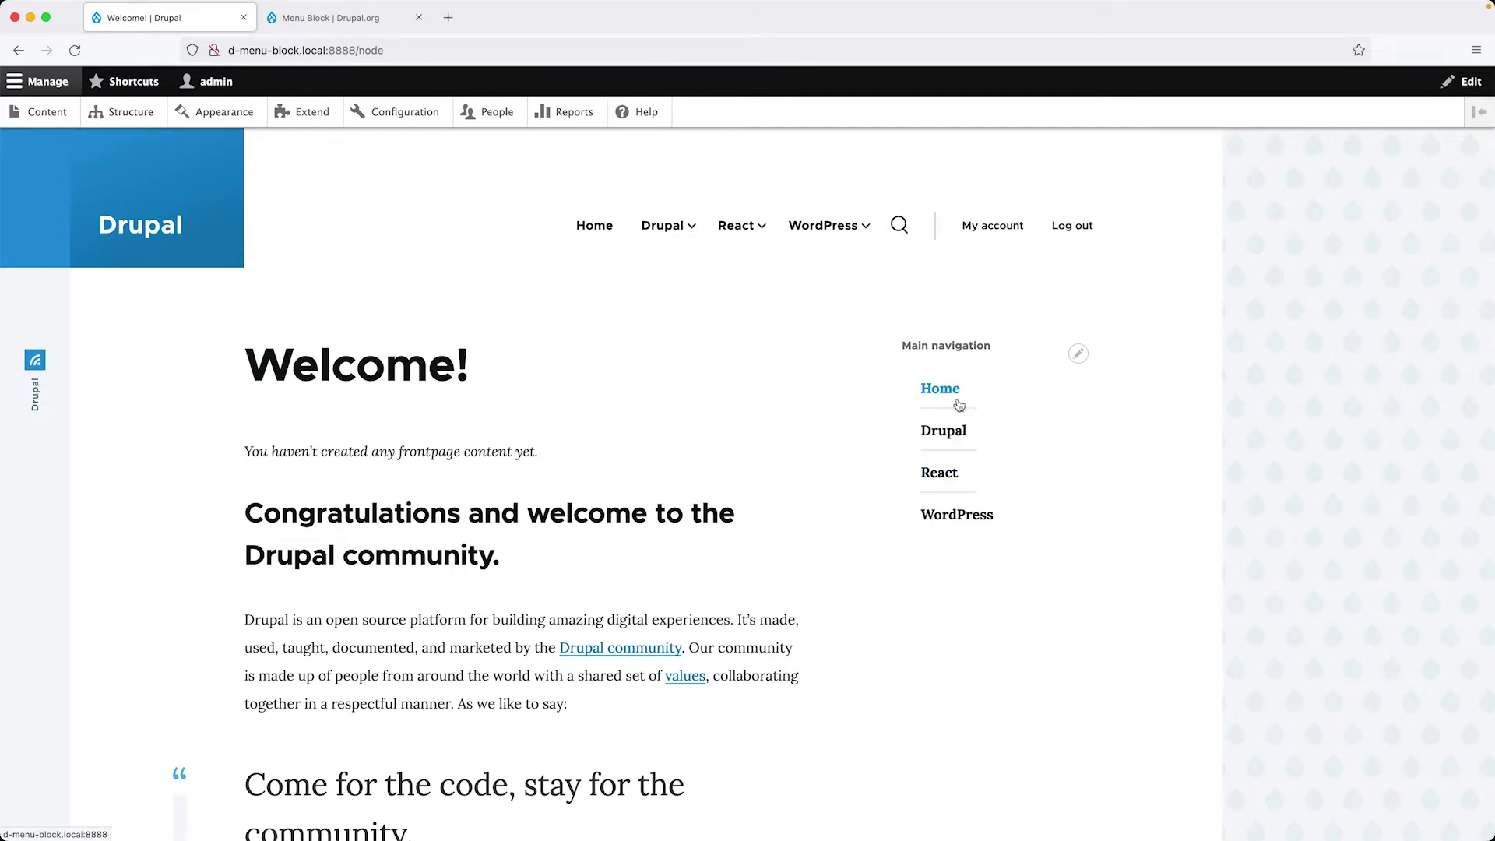
Step: Inspect the sidebar Main navigation block and select its menu ul element in the Inspector
{"action": "right_click", "coordinate": [765, 309]}
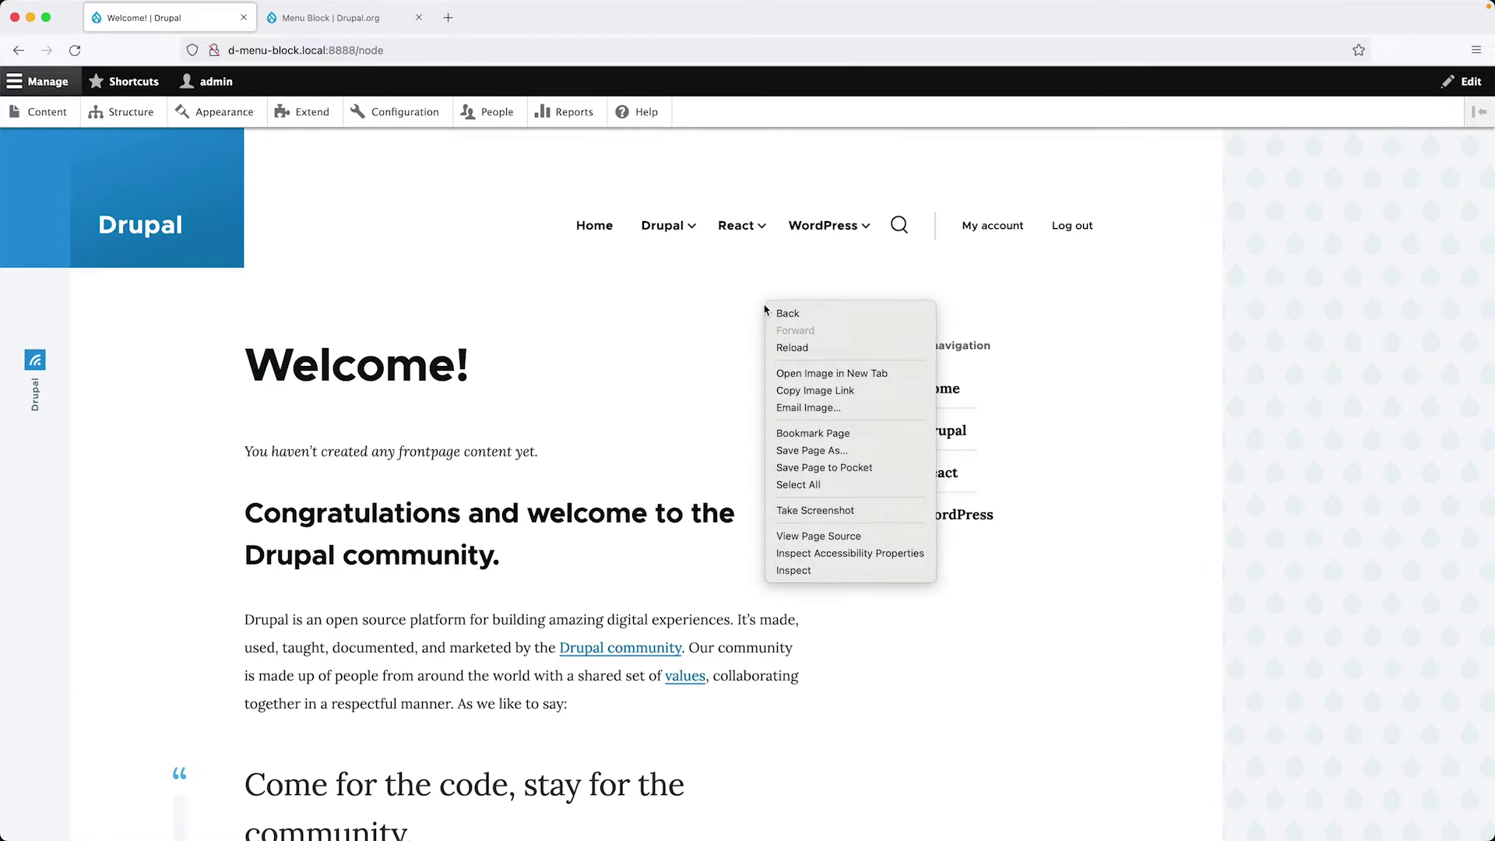
{"action": "left_click", "coordinate": [862, 572]}
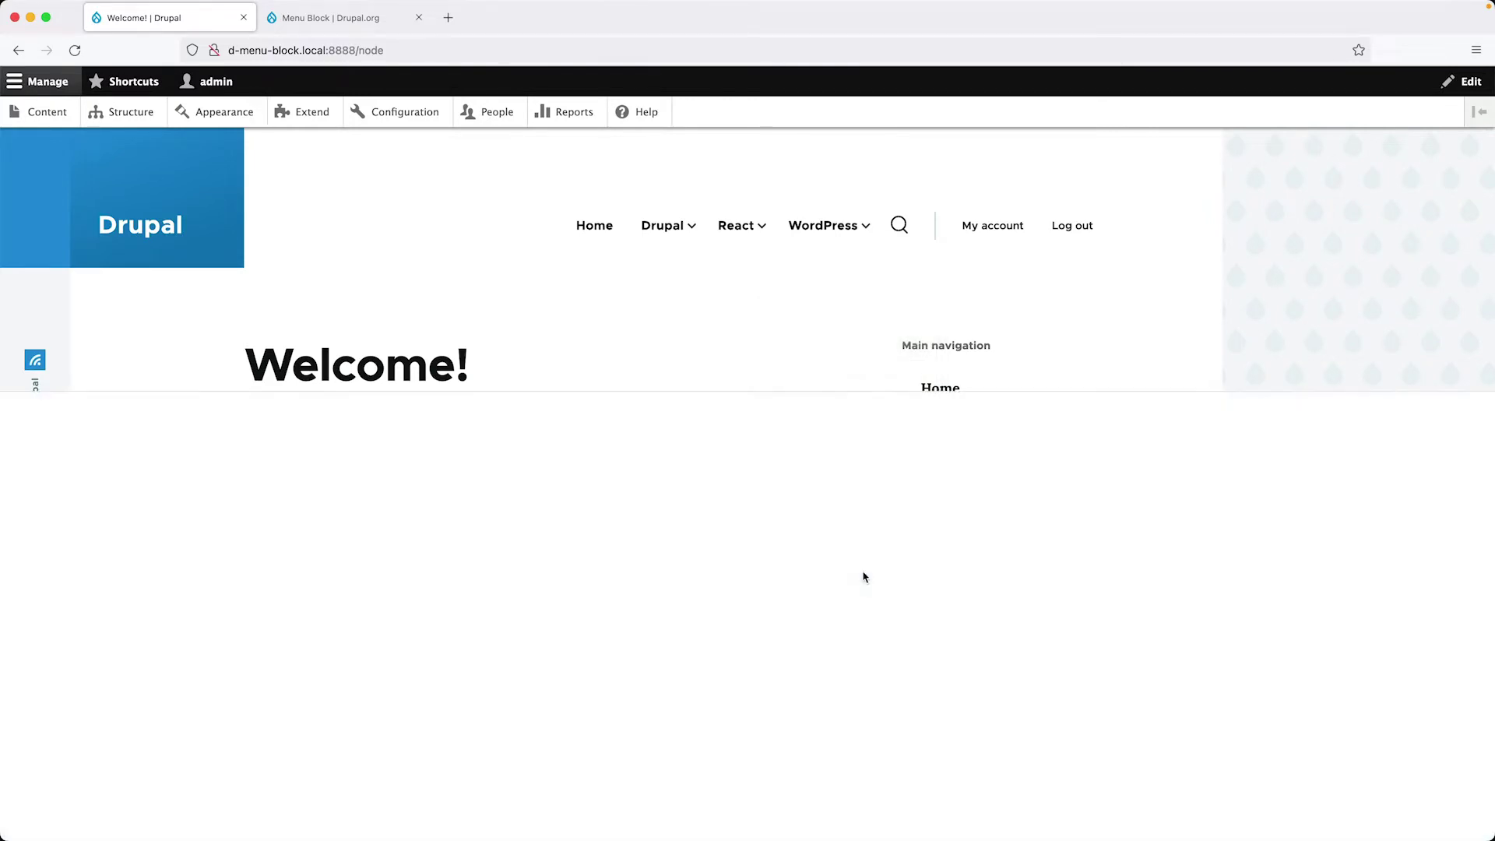
{"action": "left_click", "coordinate": [13, 403]}
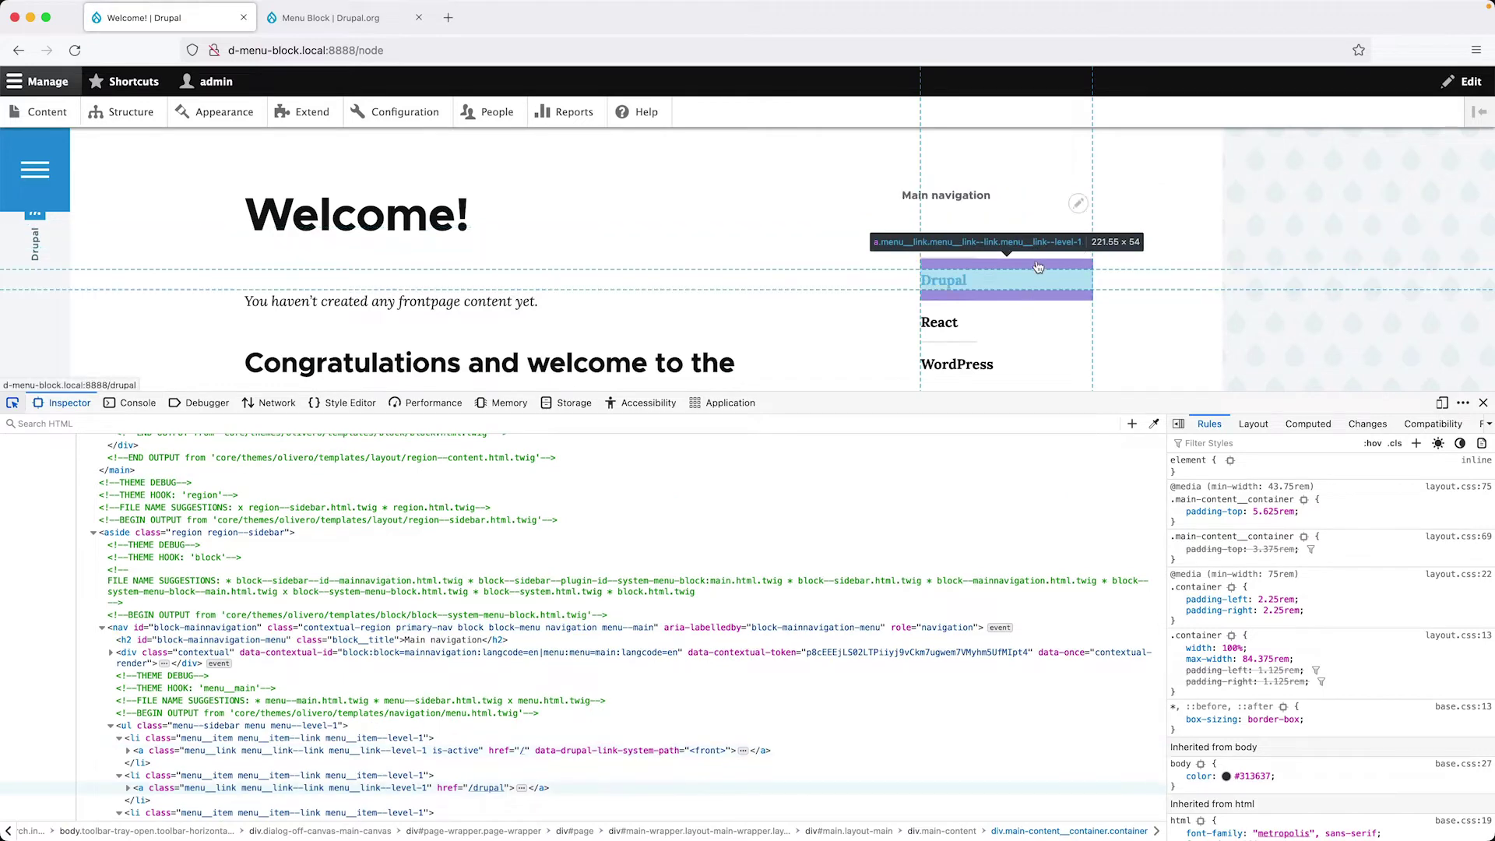
{"action": "left_click", "coordinate": [1036, 214]}
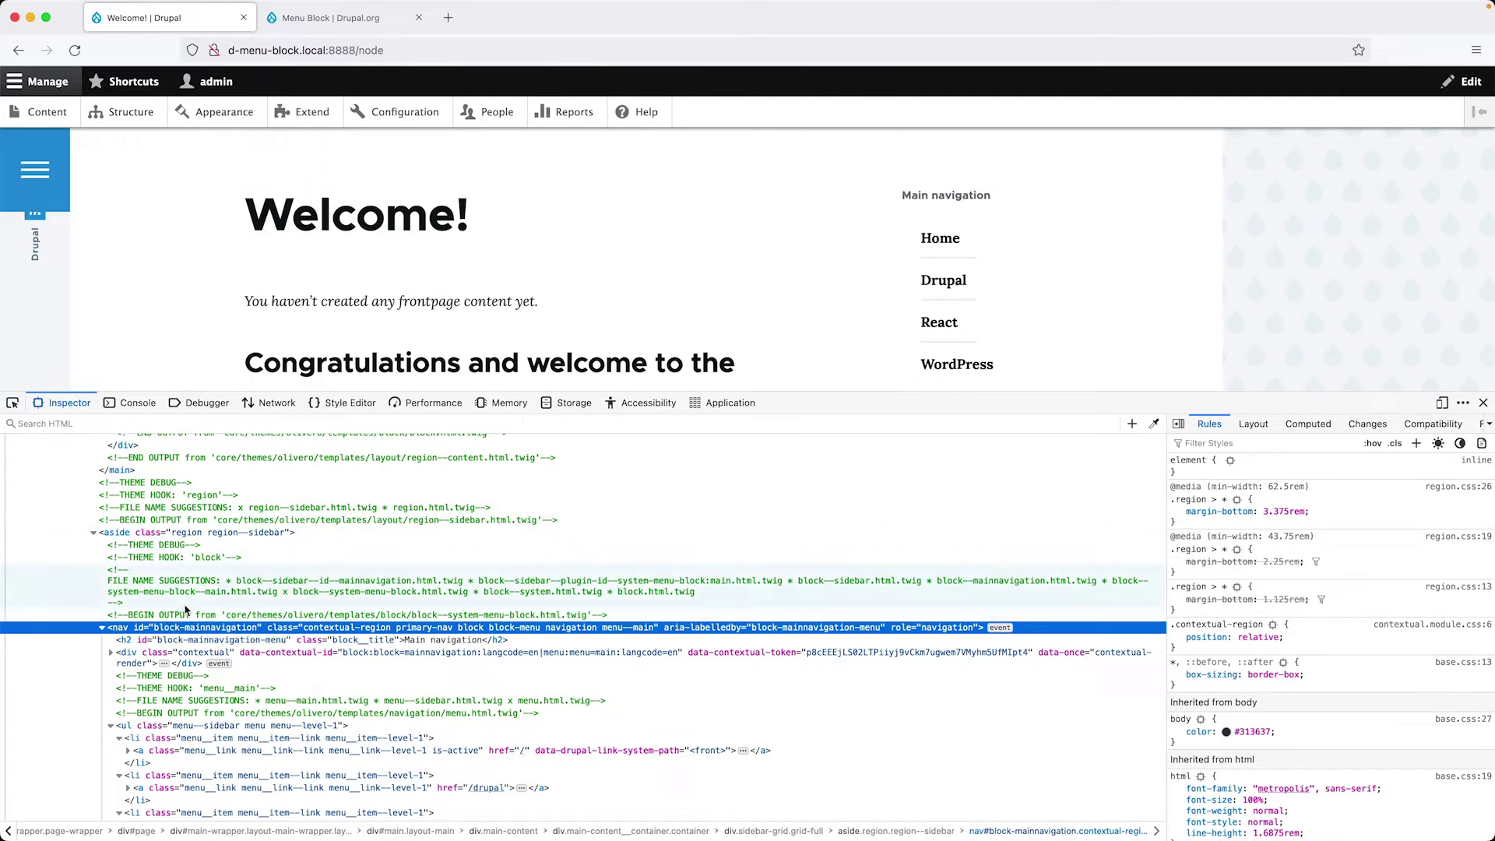
{"action": "scroll", "coordinate": [181, 574], "scroll_direction": "down", "scroll_amount": 2}
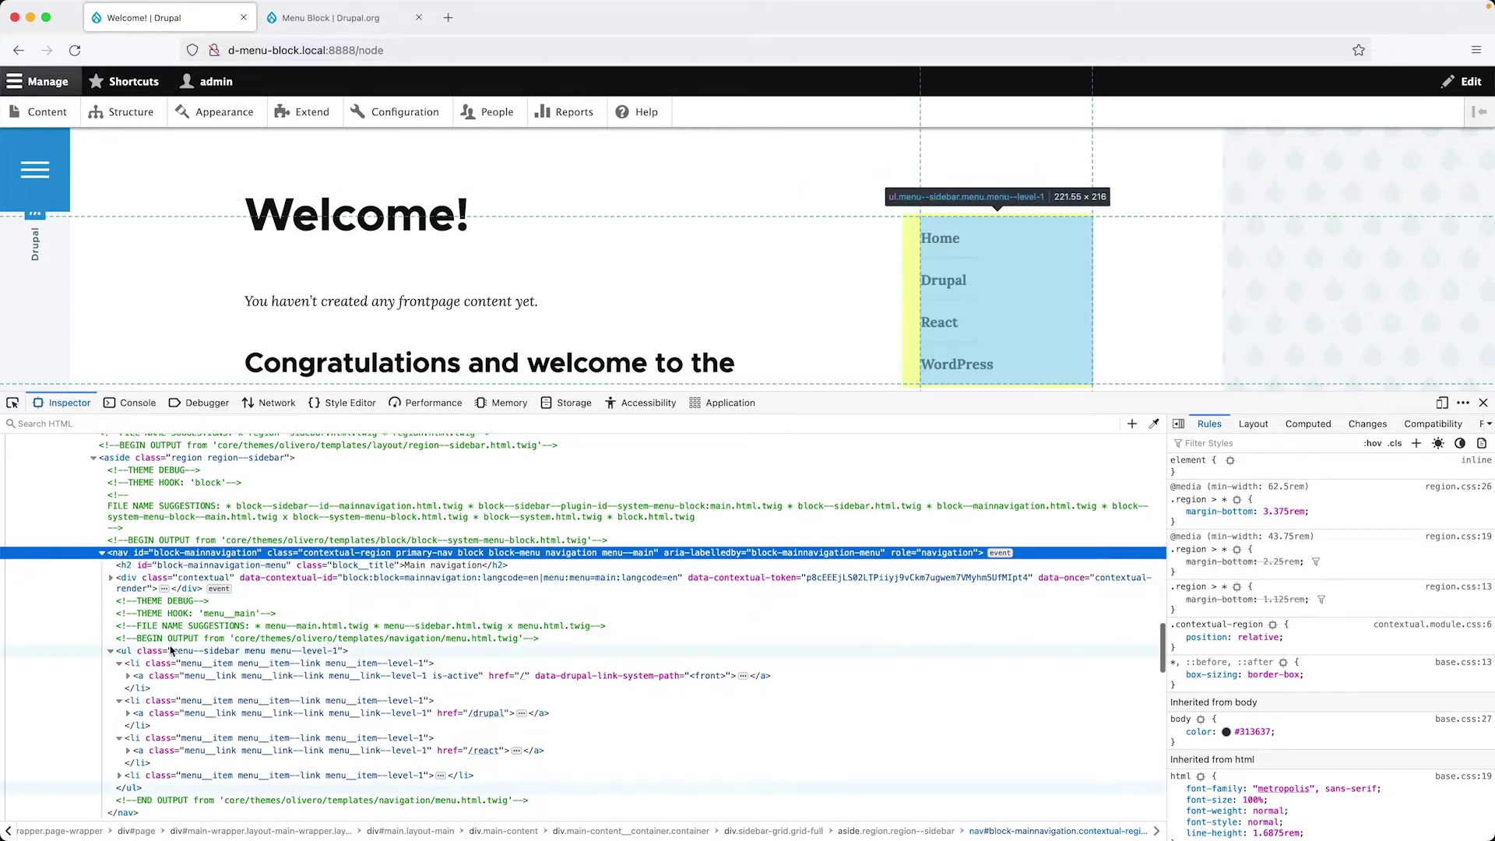
{"action": "left_click", "coordinate": [171, 650]}
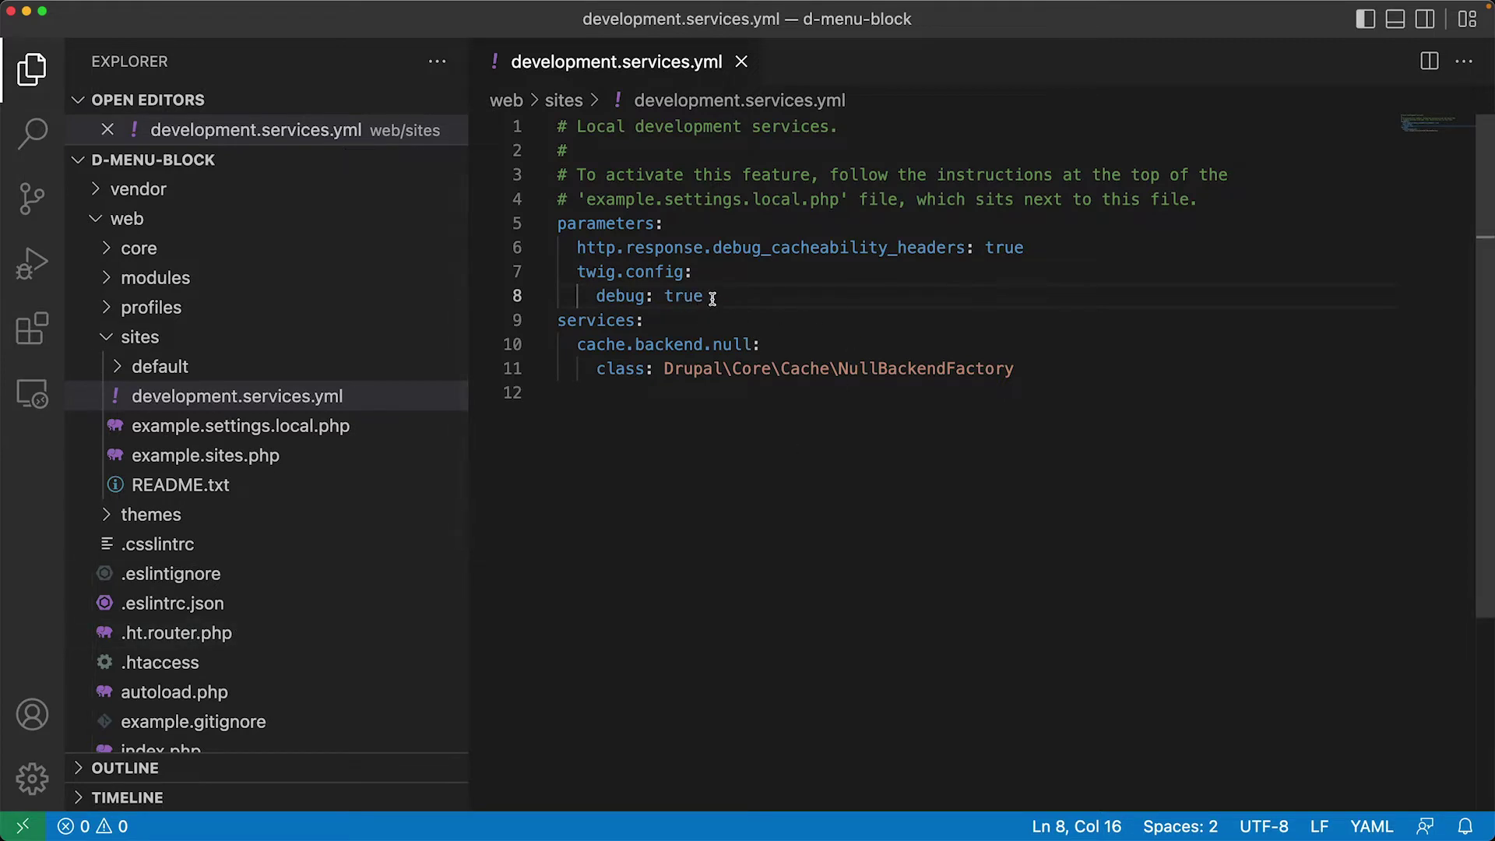
Step: Highlight the twig.config debug lines in development.services.yml, then open sites/default/settings.php
{"action": "left_click_drag", "start_coordinate": [711, 298], "coordinate": [576, 279]}
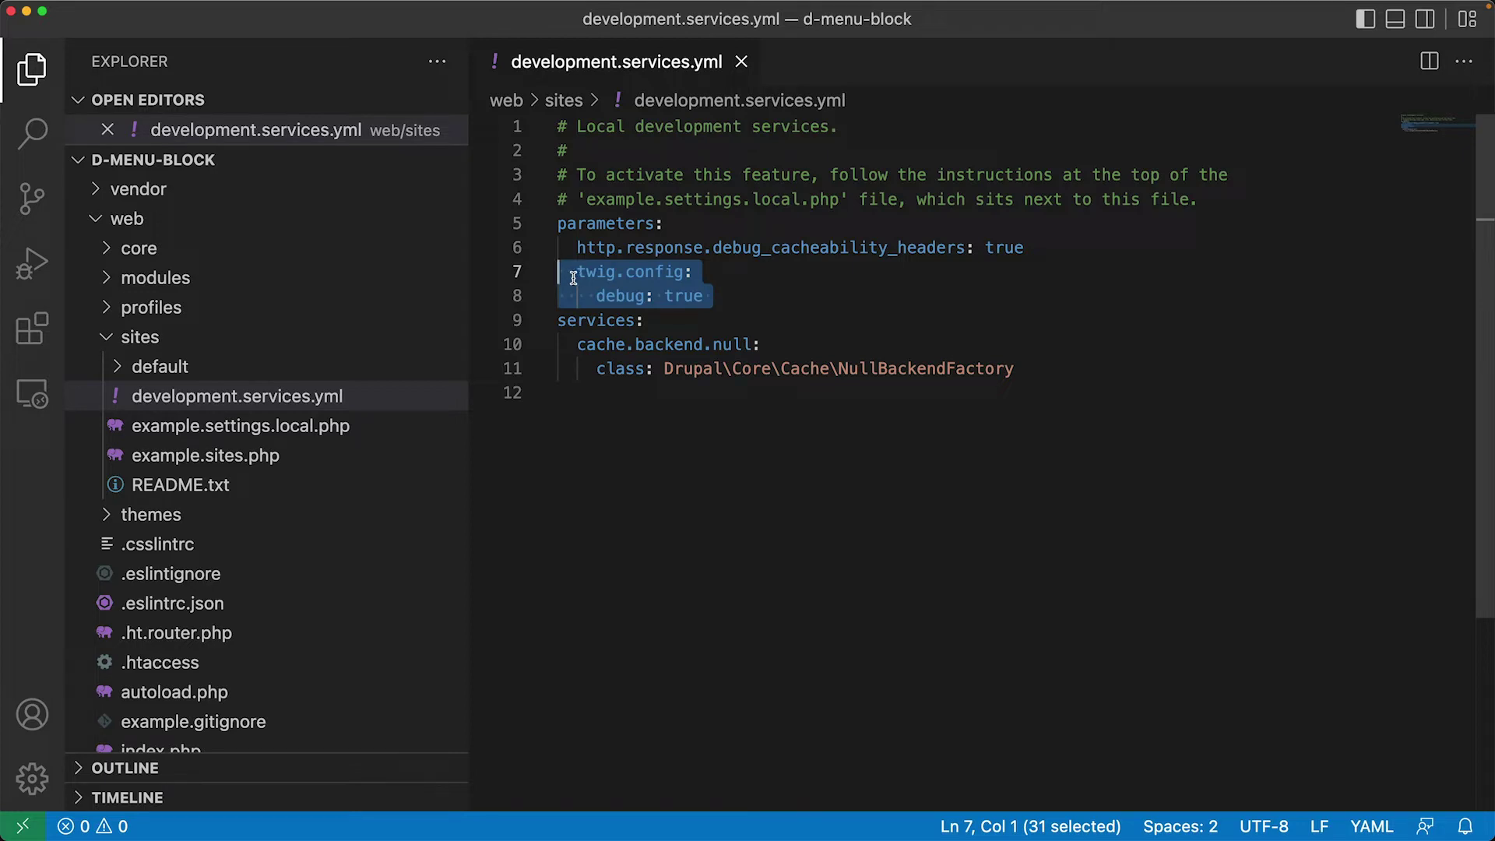
{"action": "left_click", "coordinate": [165, 365]}
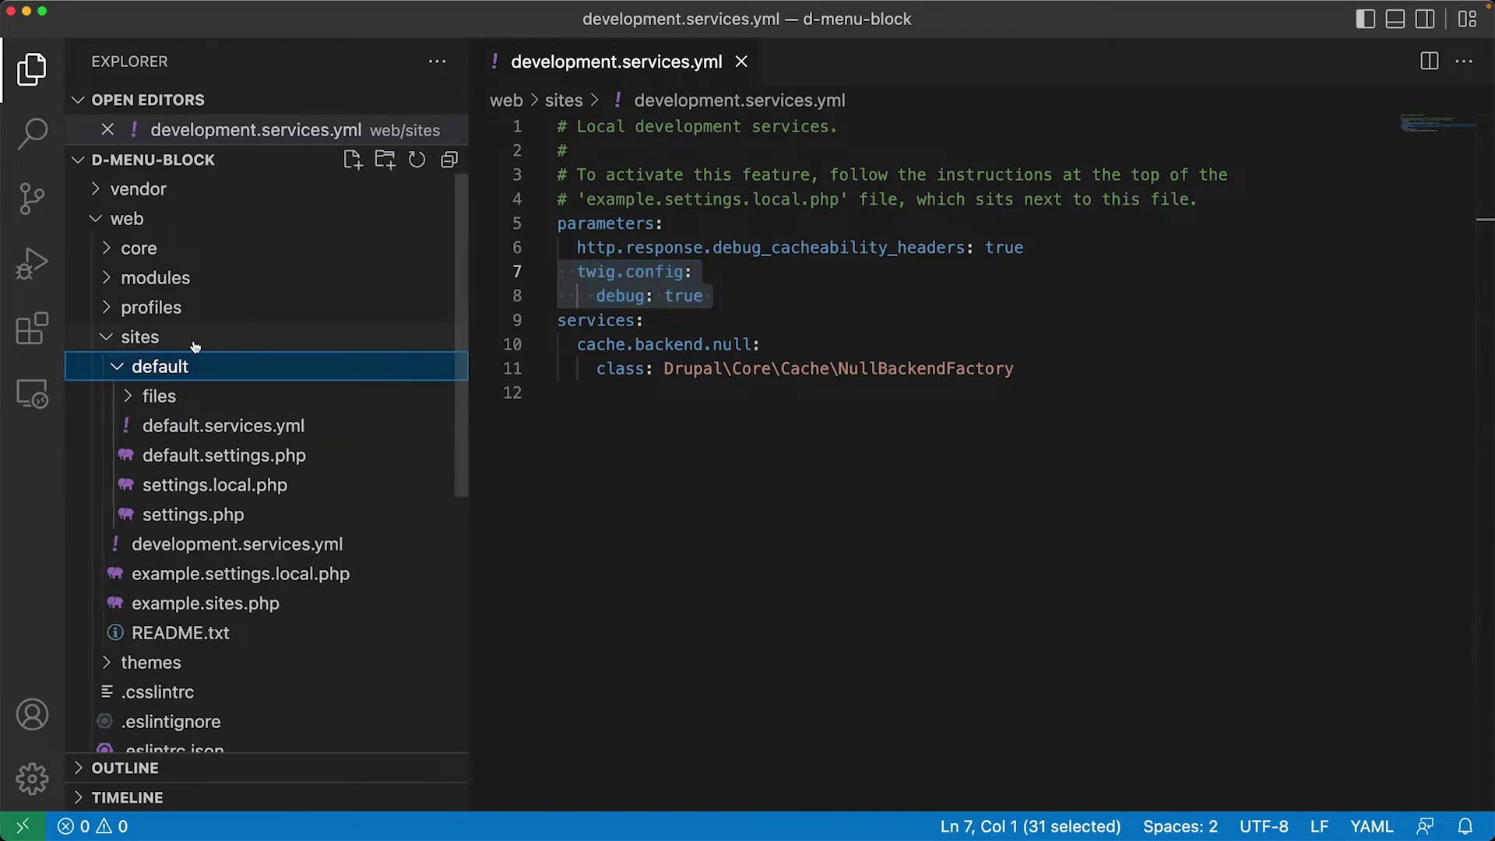
{"action": "left_click", "coordinate": [255, 514]}
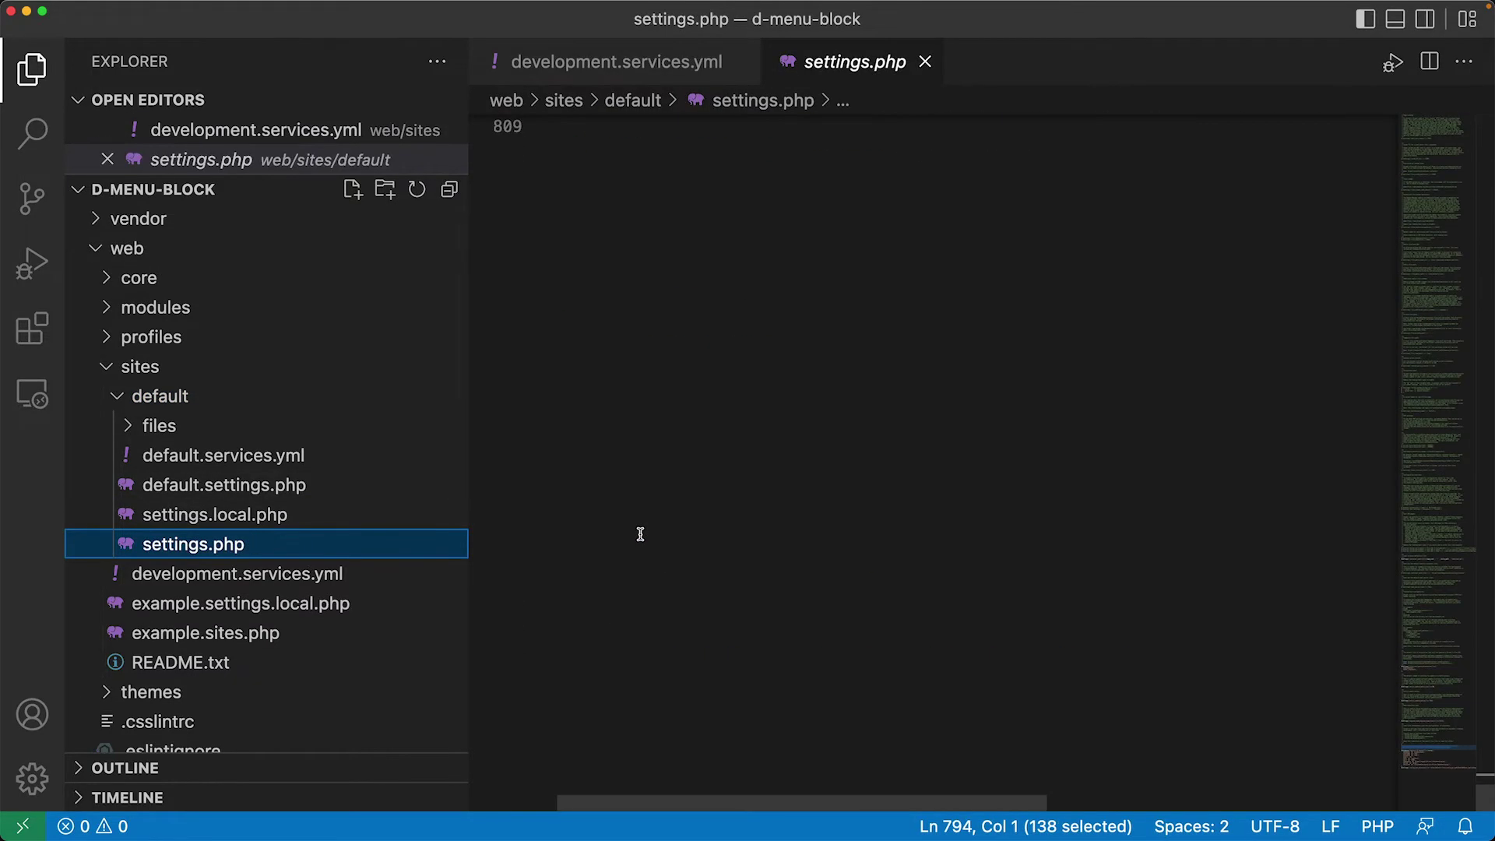
Step: Select the settings.local.php include block in settings.php, then open settings.local.php
{"action": "scroll", "coordinate": [640, 534], "scroll_direction": "up", "scroll_amount": 5}
{"action": "left_click_drag", "start_coordinate": [589, 616], "coordinate": [552, 577]}
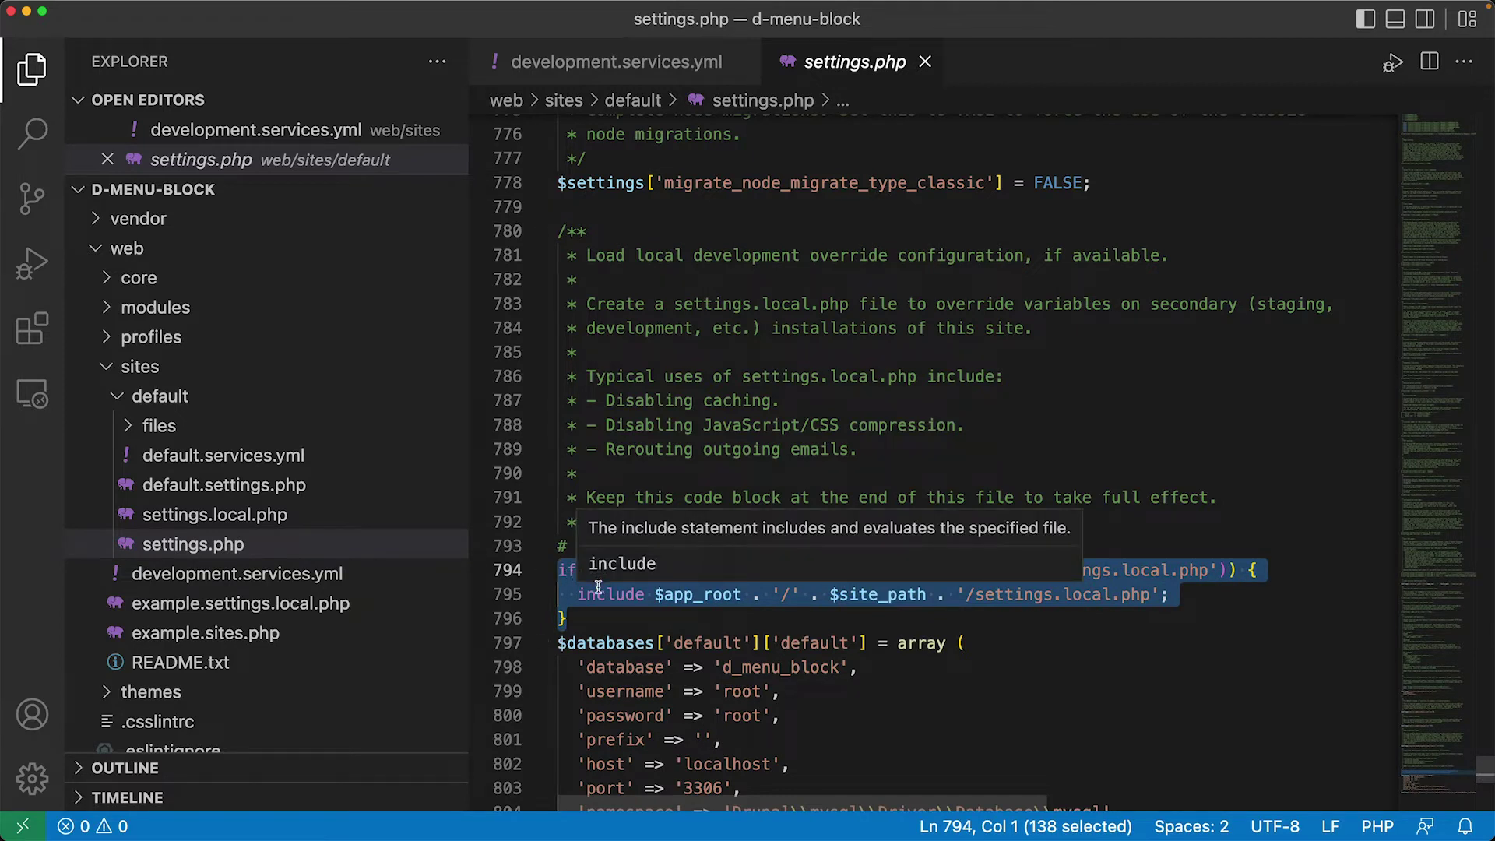
{"action": "left_click", "coordinate": [590, 589]}
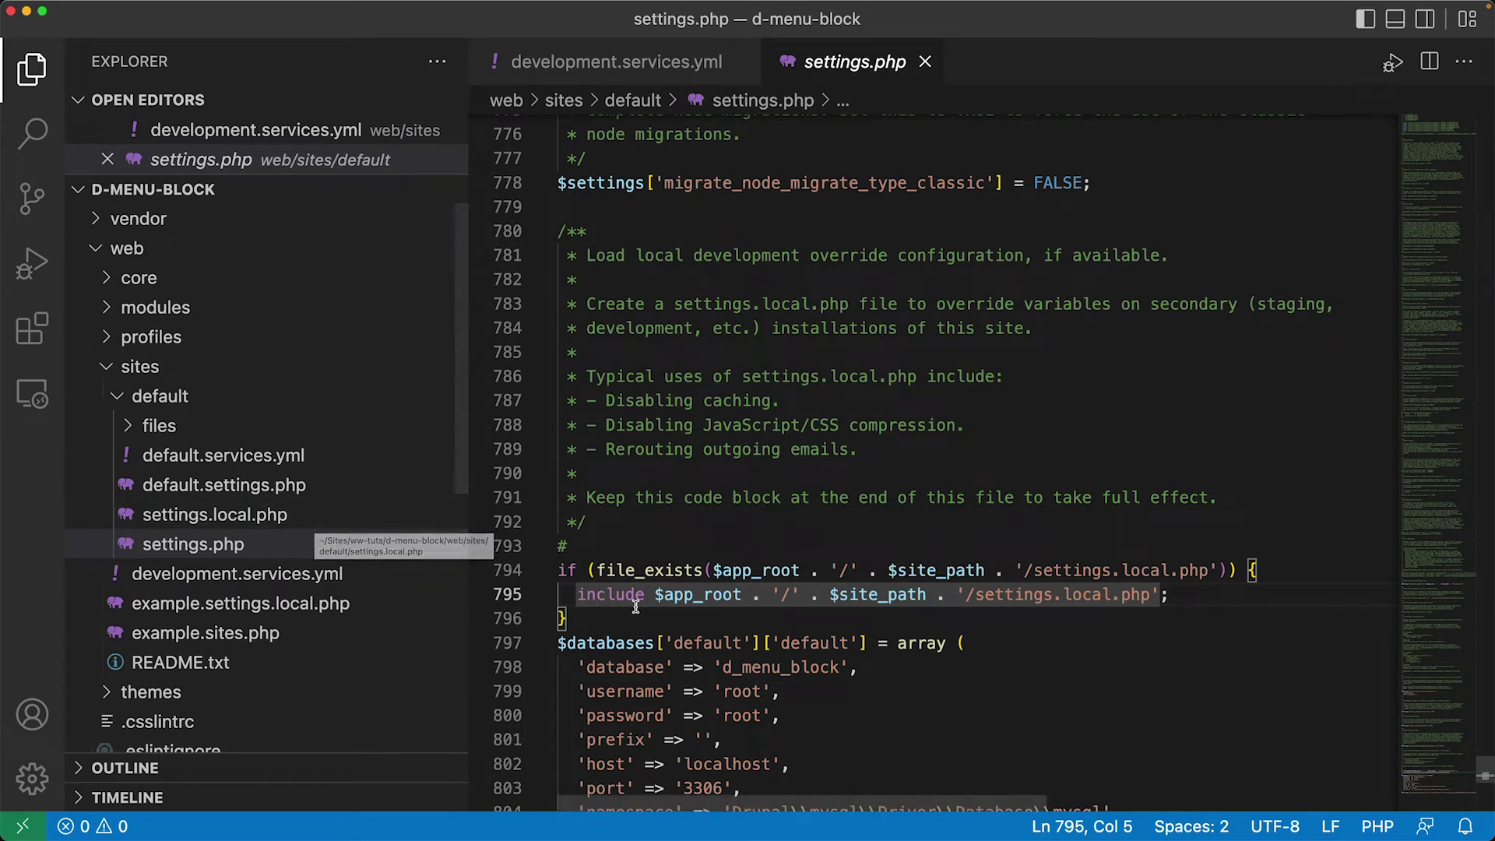
{"action": "key", "text": "ctrl+shift+super+Right"}
{"action": "key", "text": "ctrl+shift+super+Right"}
{"action": "key", "text": "ctrl+shift+super+Right"}
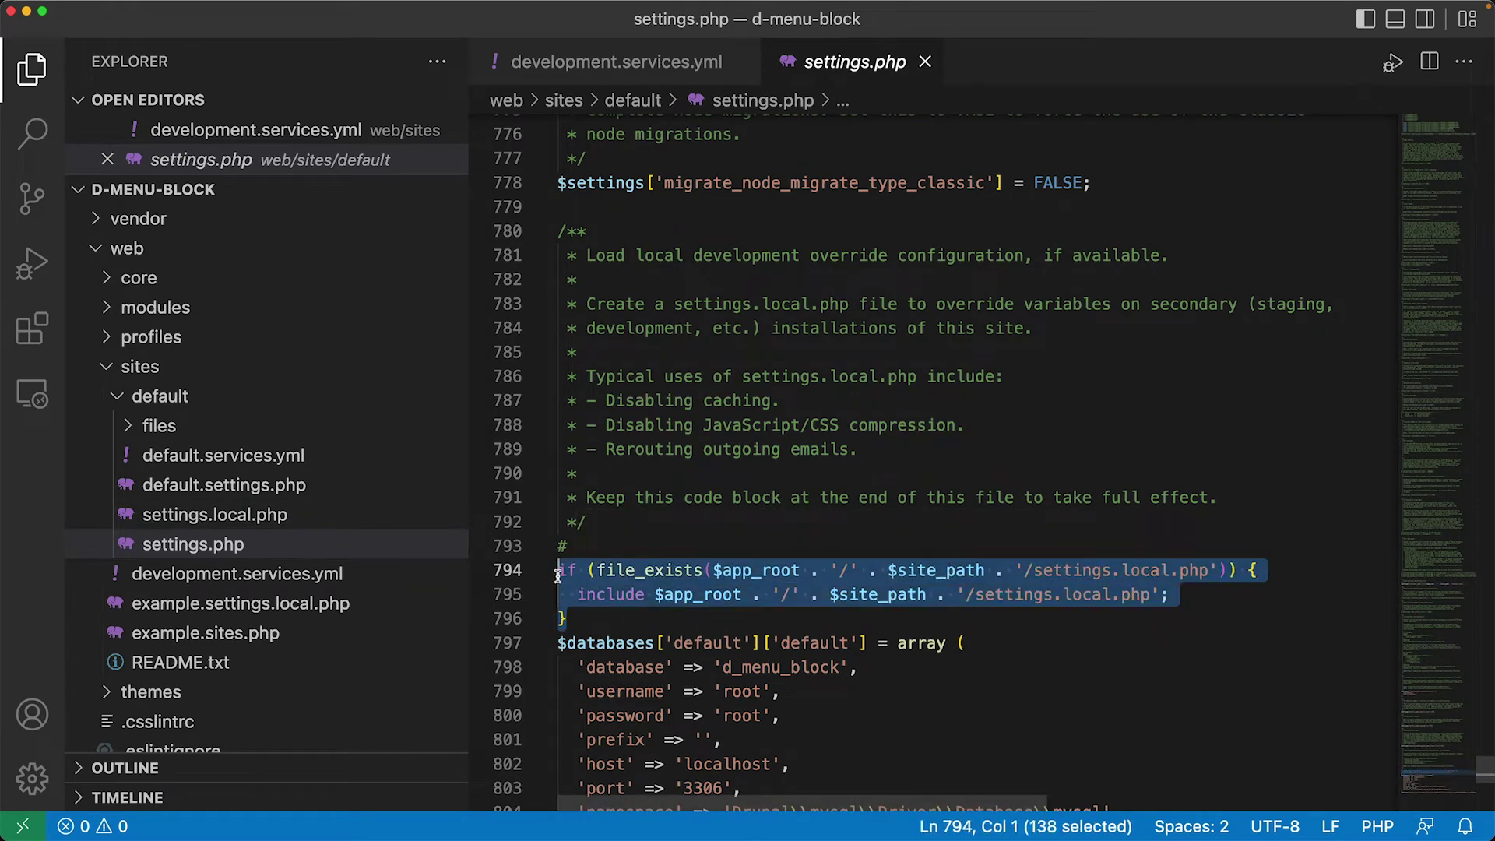
{"action": "scroll", "coordinate": [316, 545], "scroll_direction": "down", "scroll_amount": 5}
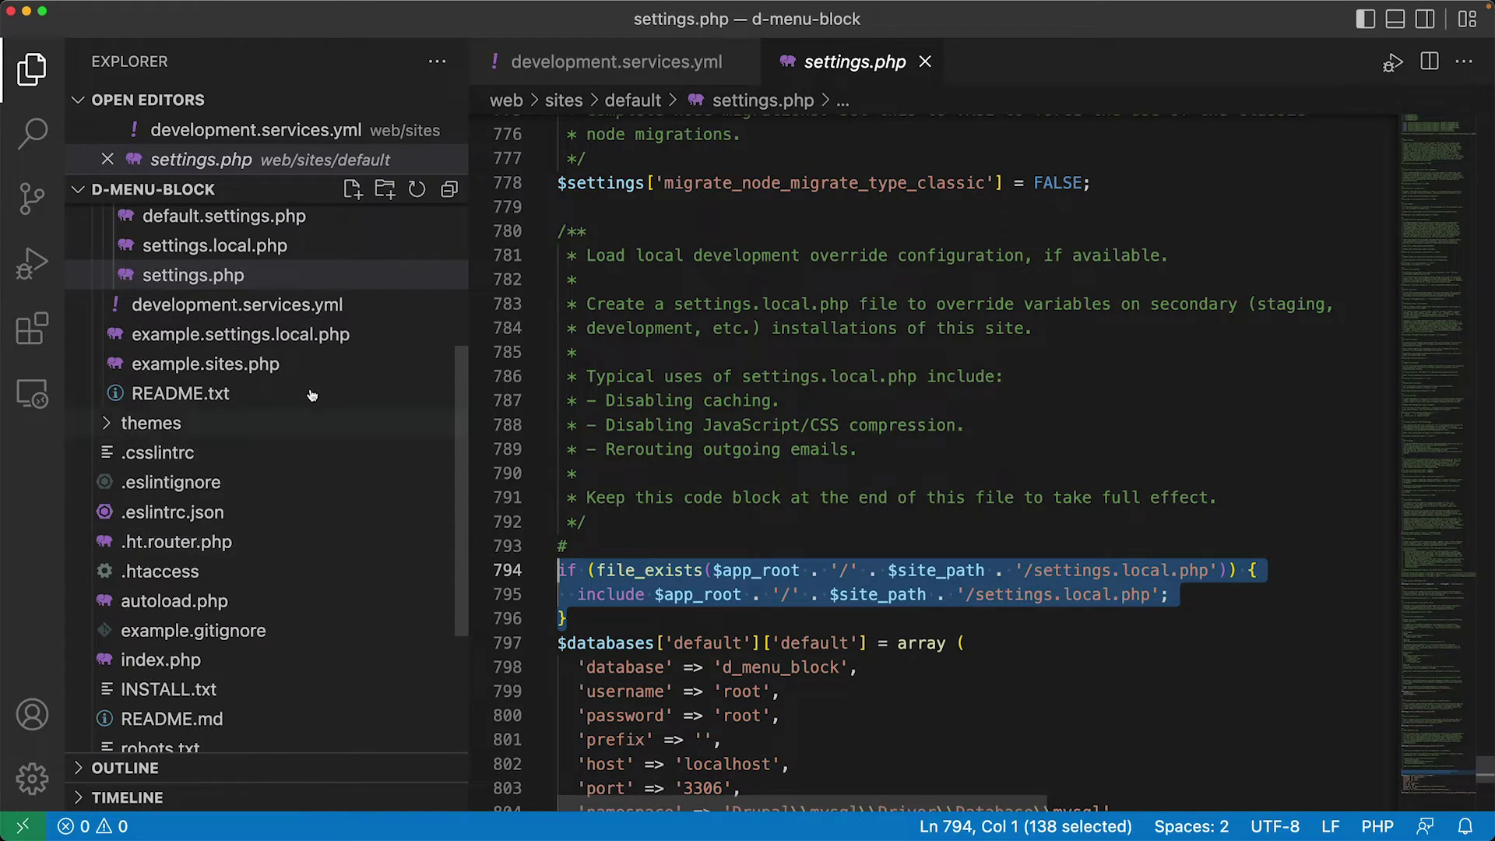
{"action": "left_click", "coordinate": [311, 247]}
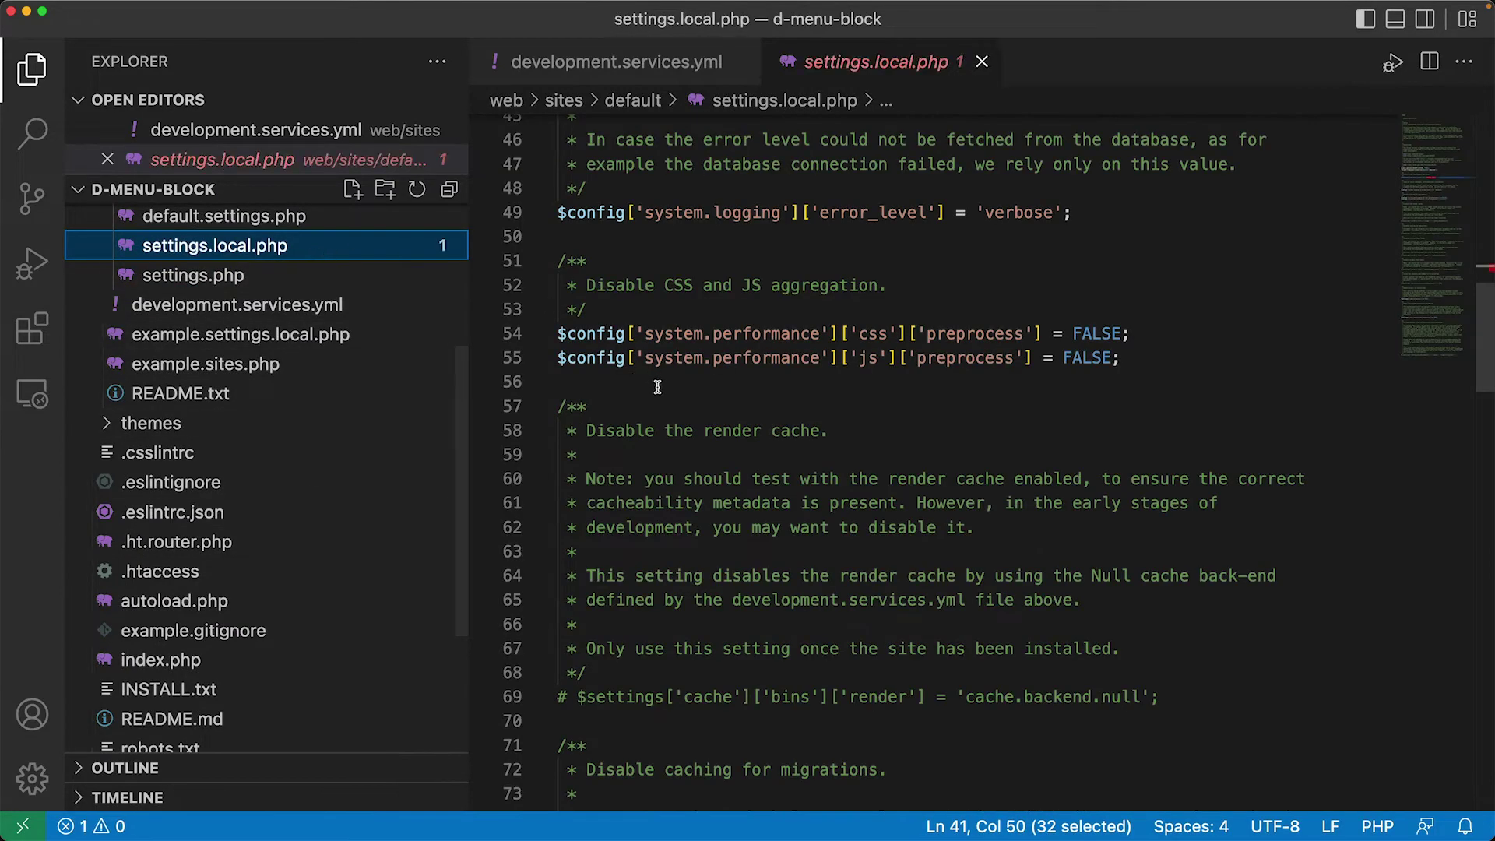
Step: Open development.services.yml to confirm twig.config debug: true, then return to Firefox's Inspector
{"action": "scroll", "coordinate": [659, 389], "scroll_direction": "up", "scroll_amount": 10}
{"action": "scroll", "coordinate": [660, 389], "scroll_direction": "down", "scroll_amount": 7}
{"action": "left_click_drag", "start_coordinate": [1343, 423], "coordinate": [1098, 426]}
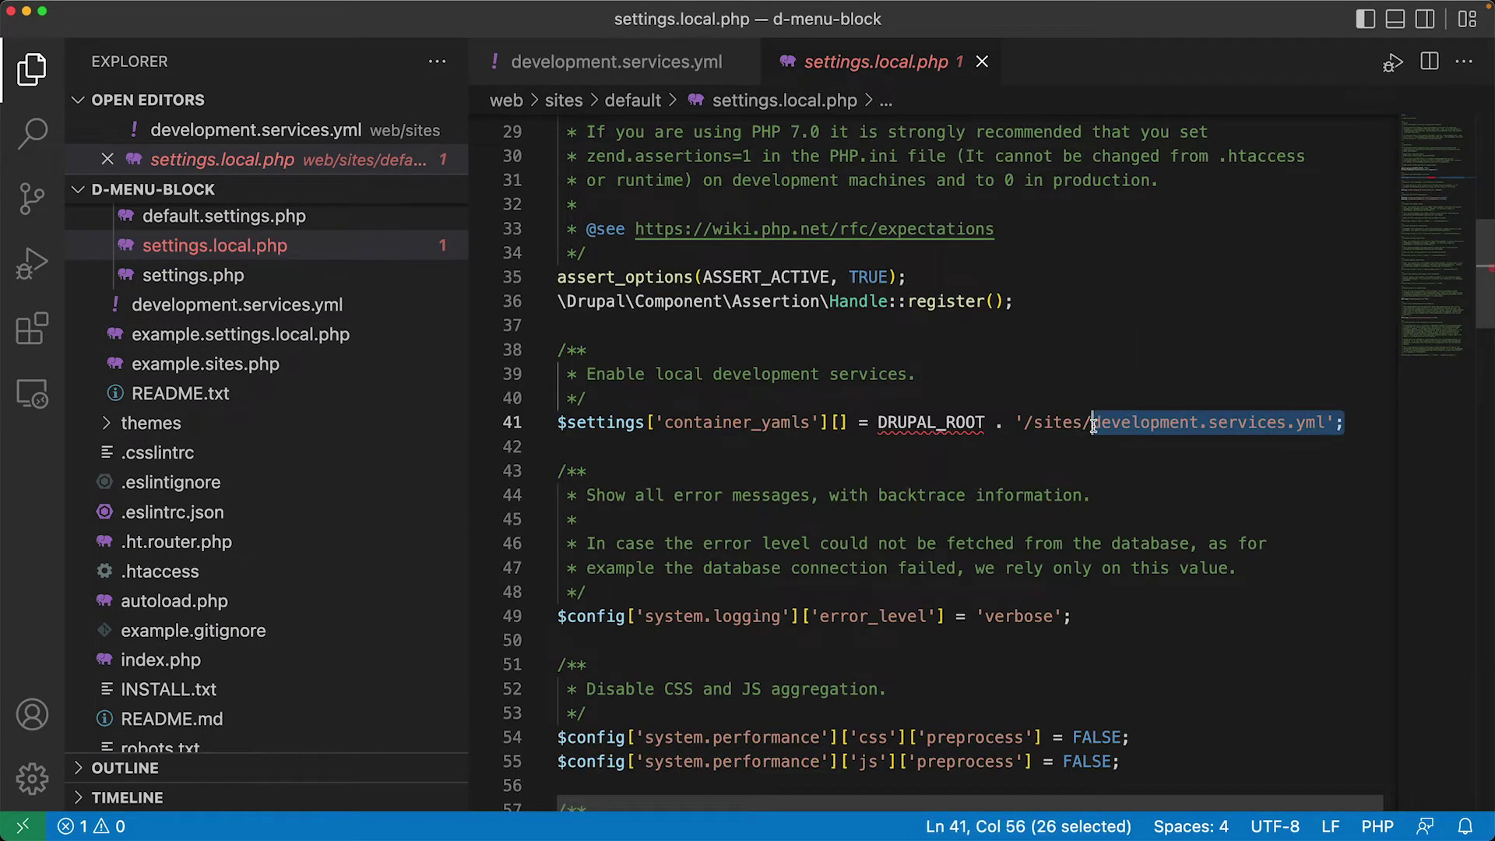
{"action": "key", "text": "super+shift+e"}
{"action": "left_click", "coordinate": [376, 307]}
{"action": "left_click", "coordinate": [724, 297]}
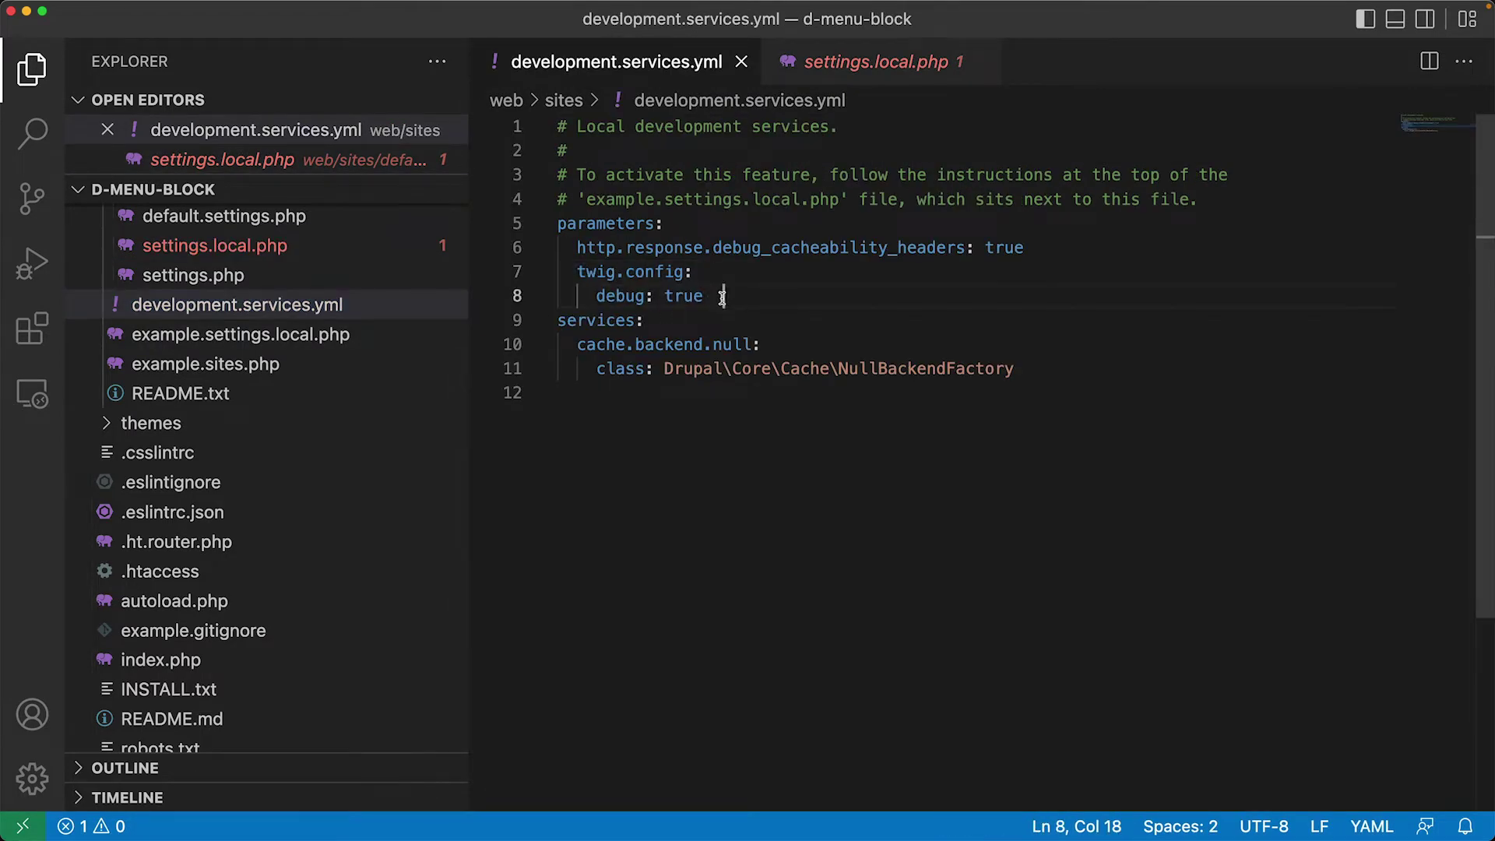
{"action": "key", "text": "shift+Up"}
{"action": "key", "text": "shift+Home"}
{"action": "key", "text": "shift+Home"}
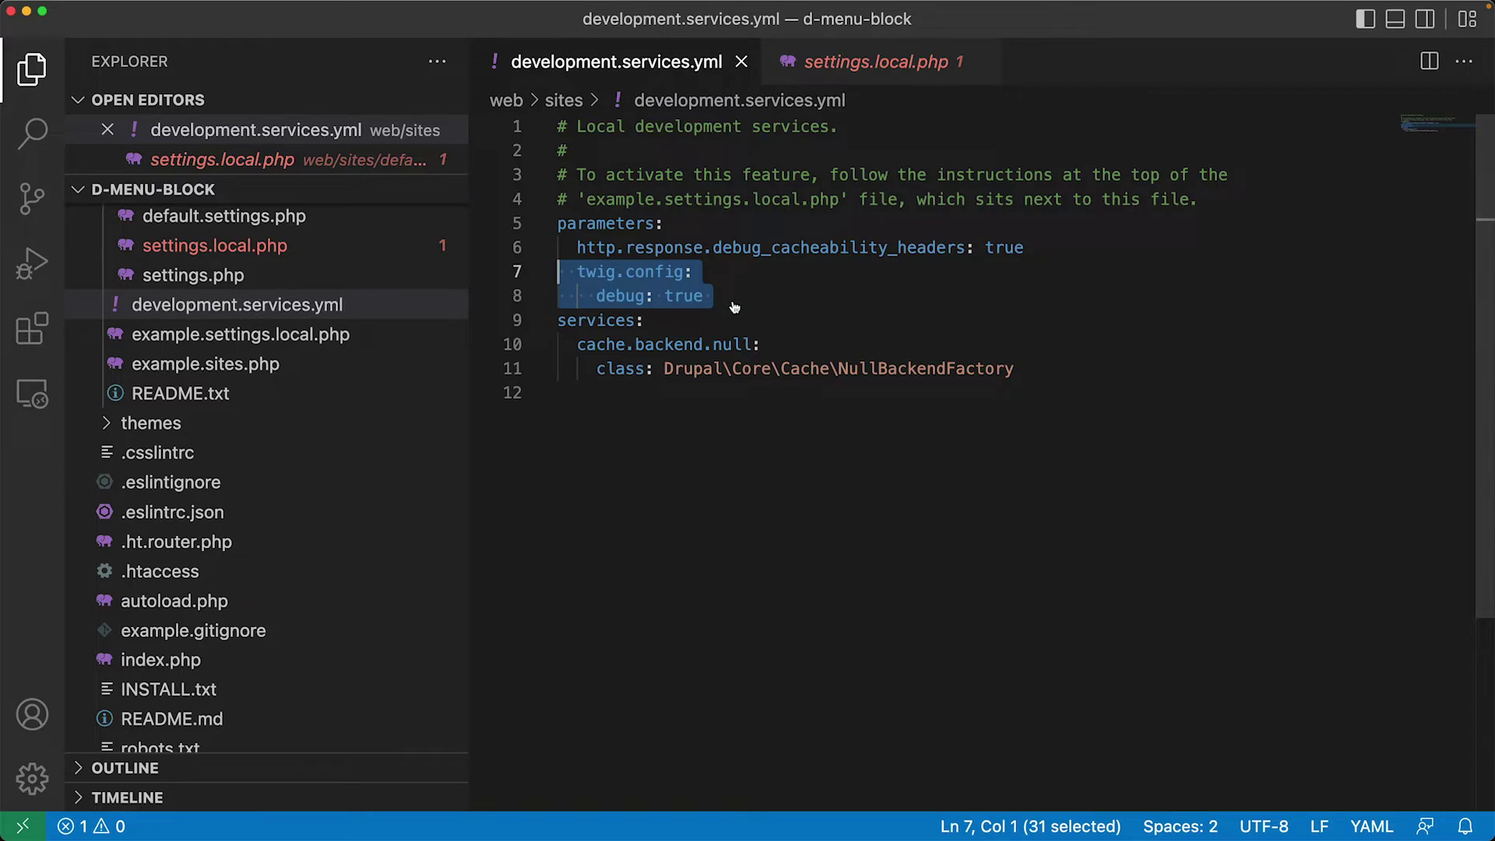
{"action": "key", "text": "super+Tab"}
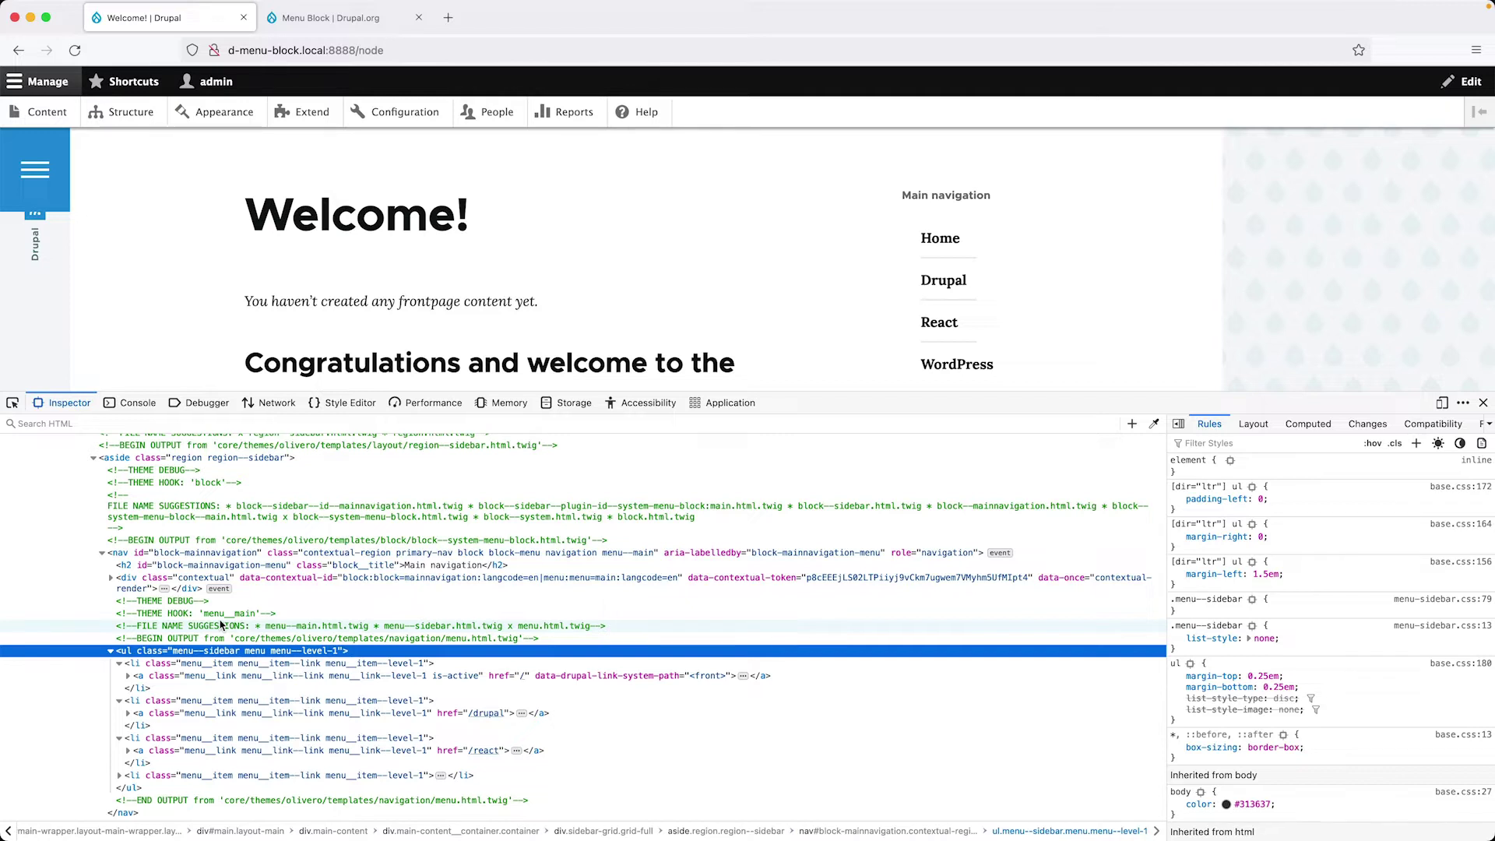
Step: Expand the sidebar menu's FILE NAME SUGGESTIONS comment listing menu--main, menu--sidebar and menu.html.twig
{"action": "scroll", "coordinate": [222, 625], "scroll_direction": "down", "scroll_amount": 1}
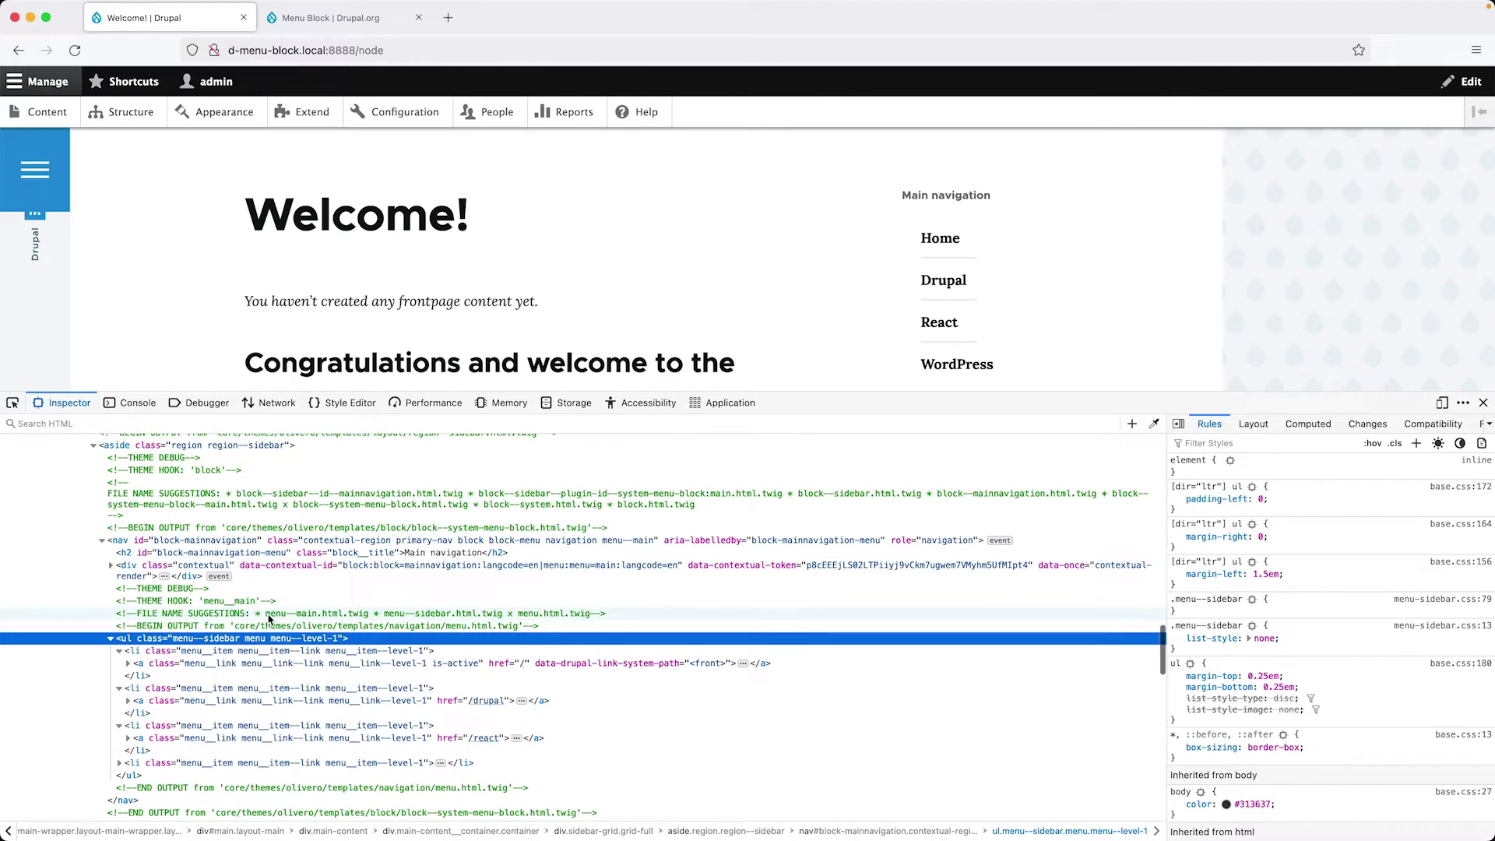
{"action": "left_click", "coordinate": [269, 618]}
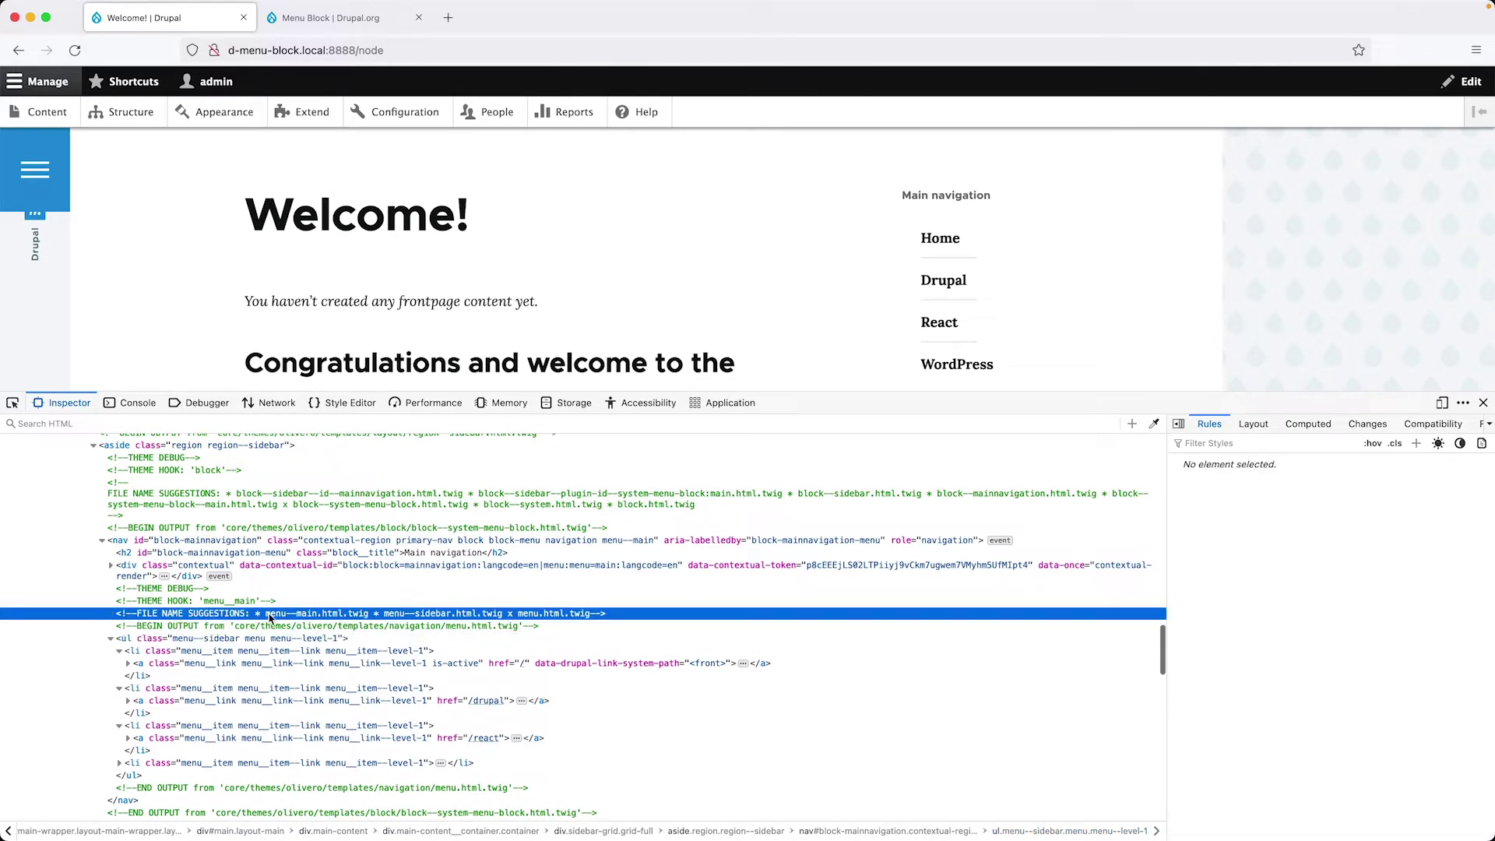
{"action": "double_click", "coordinate": [366, 615]}
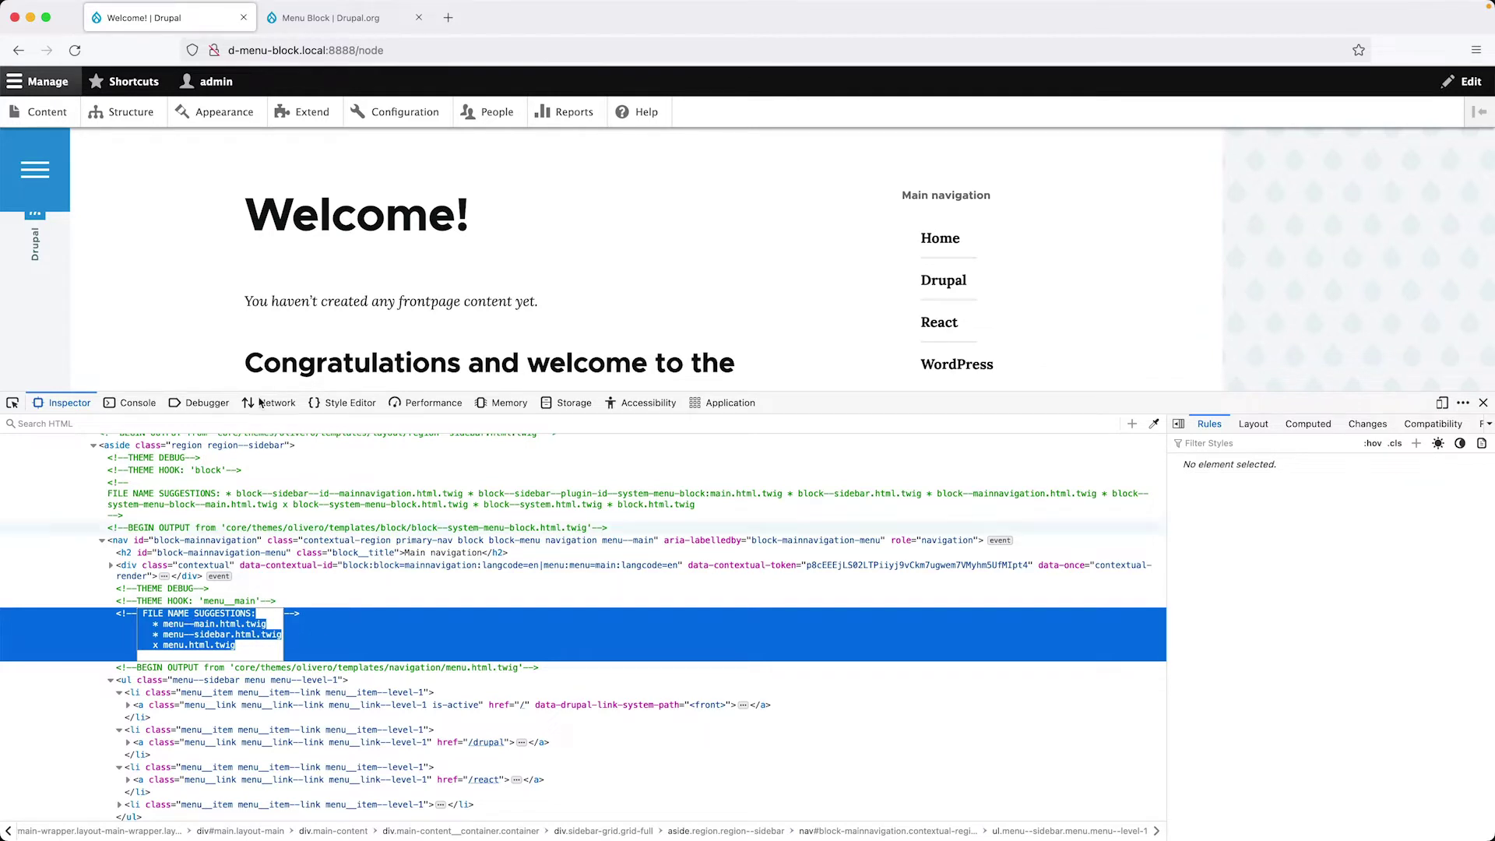
{"action": "scroll", "coordinate": [333, 288], "scroll_direction": "up", "scroll_amount": 3}
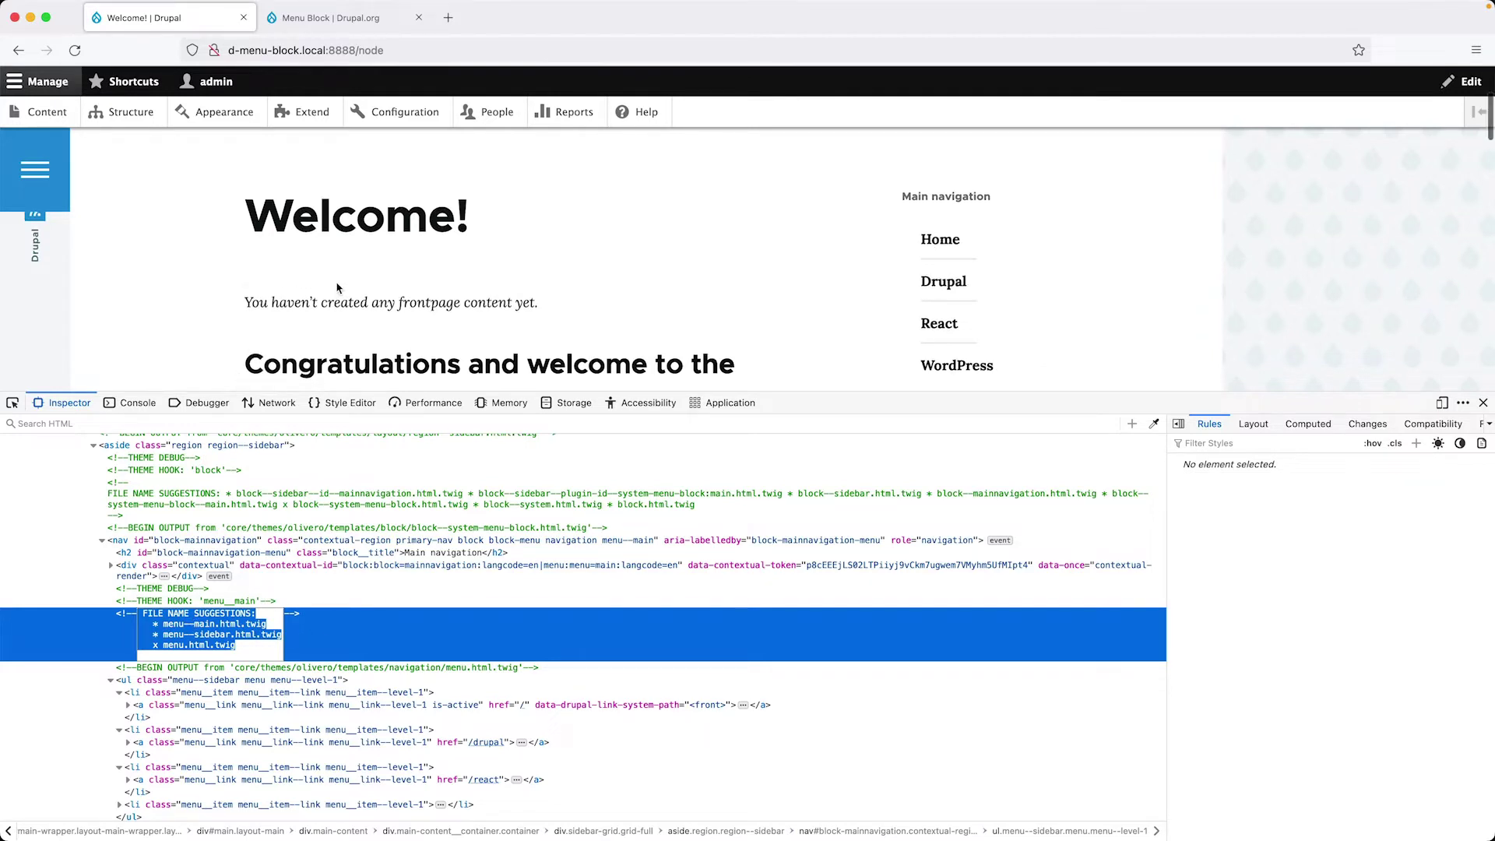
{"action": "left_click", "coordinate": [26, 406]}
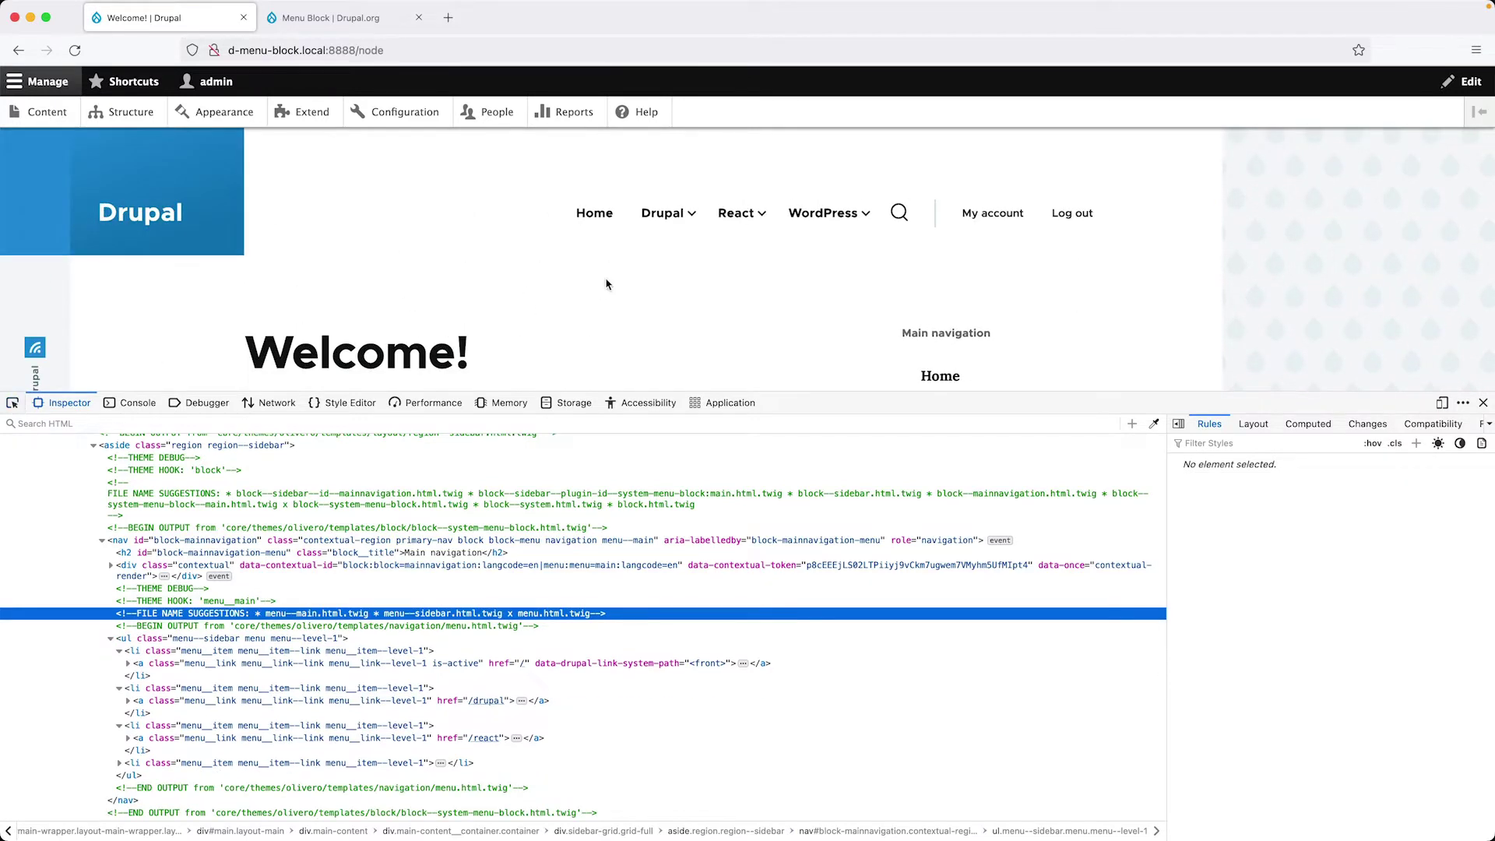
Step: Inspect the header menu's suggestions, including menu--primary-menu.html.twig, then close the developer tools
{"action": "left_click", "coordinate": [13, 402]}
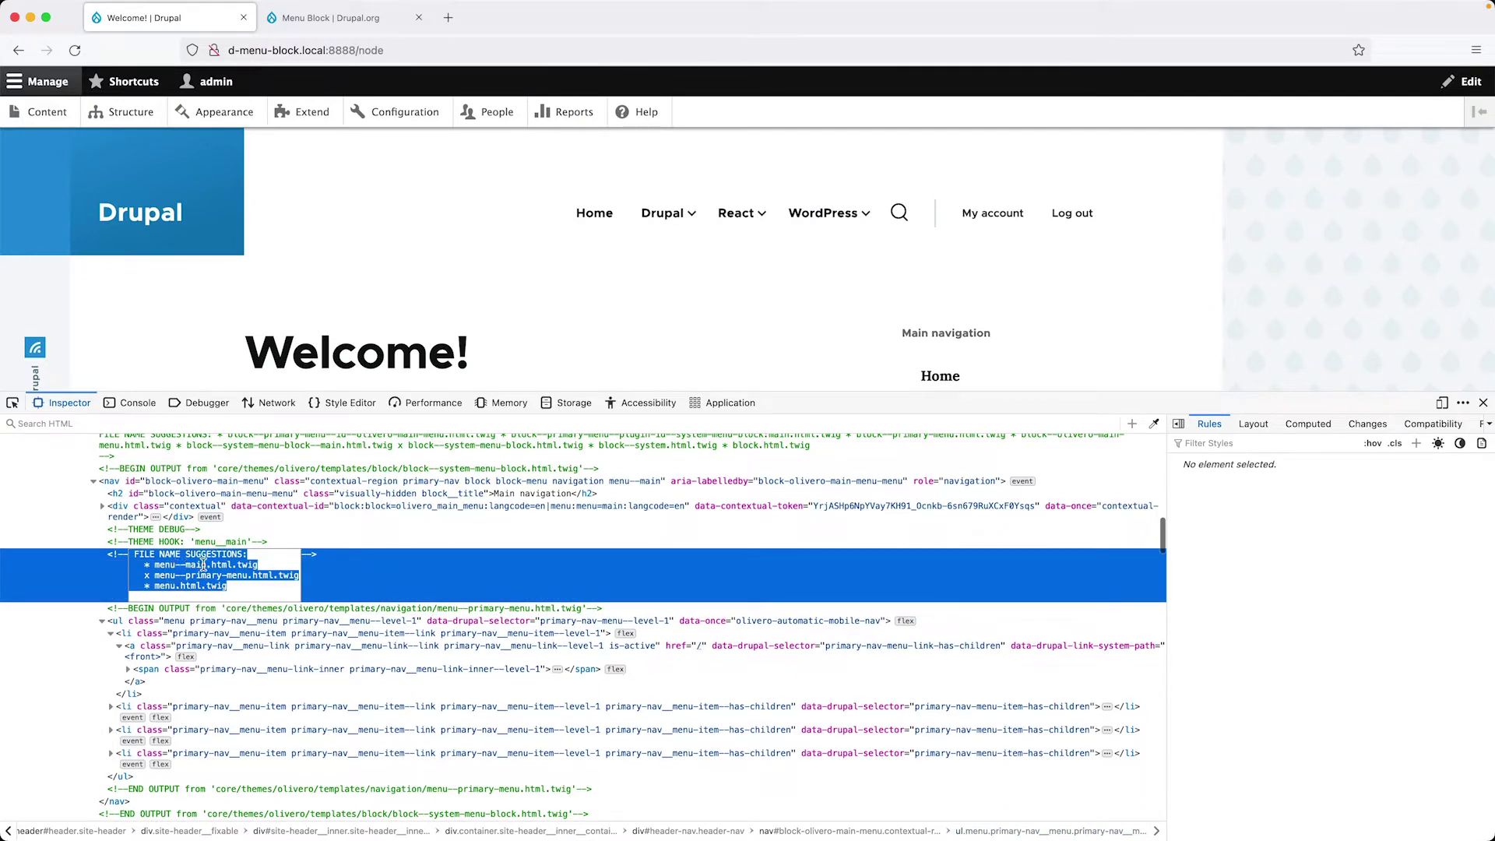
{"action": "left_click", "coordinate": [252, 574]}
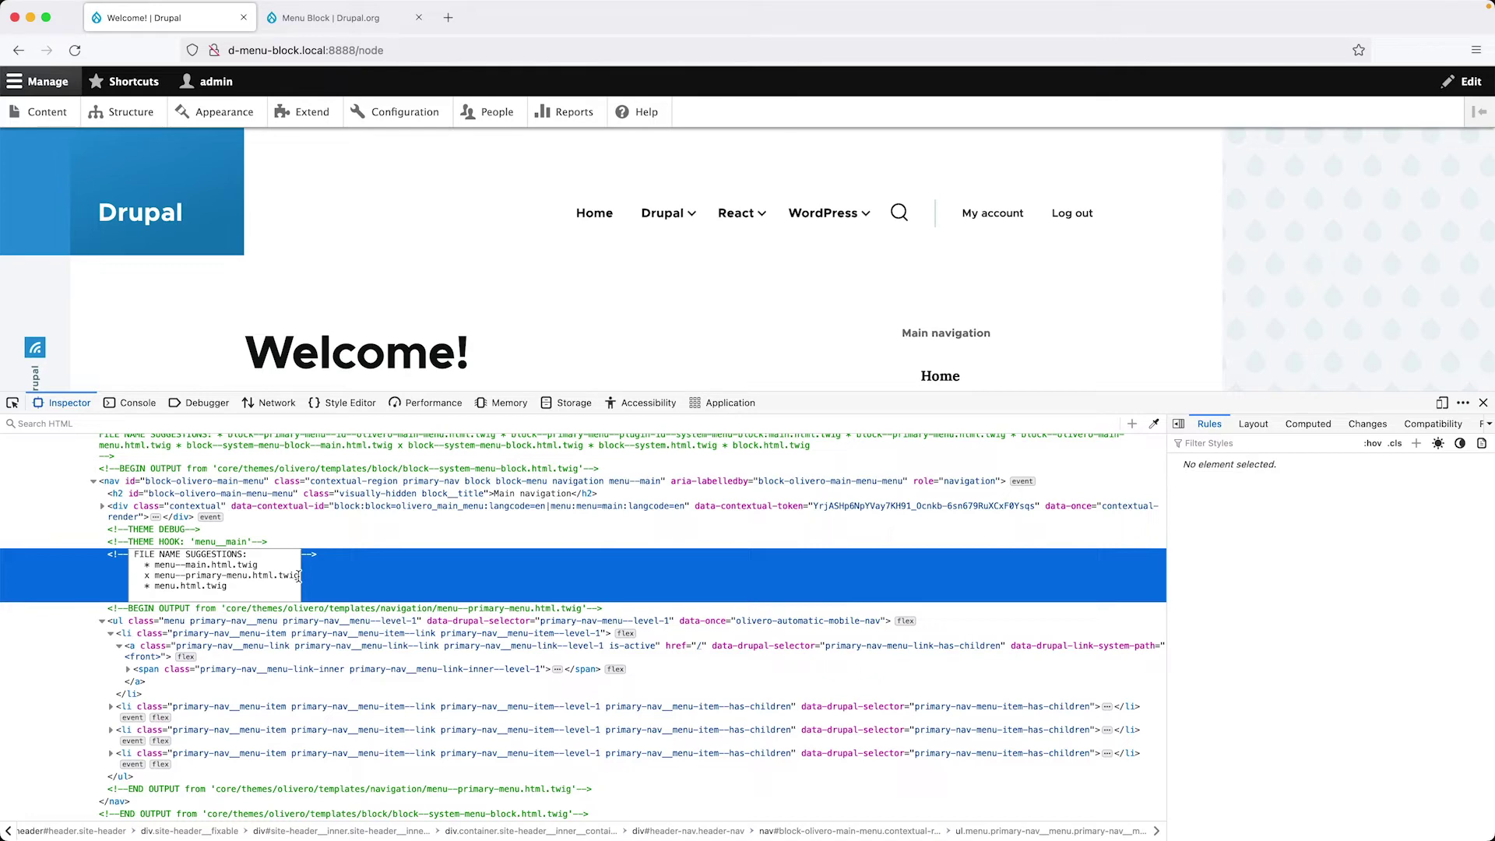
{"action": "left_click", "coordinate": [1483, 403]}
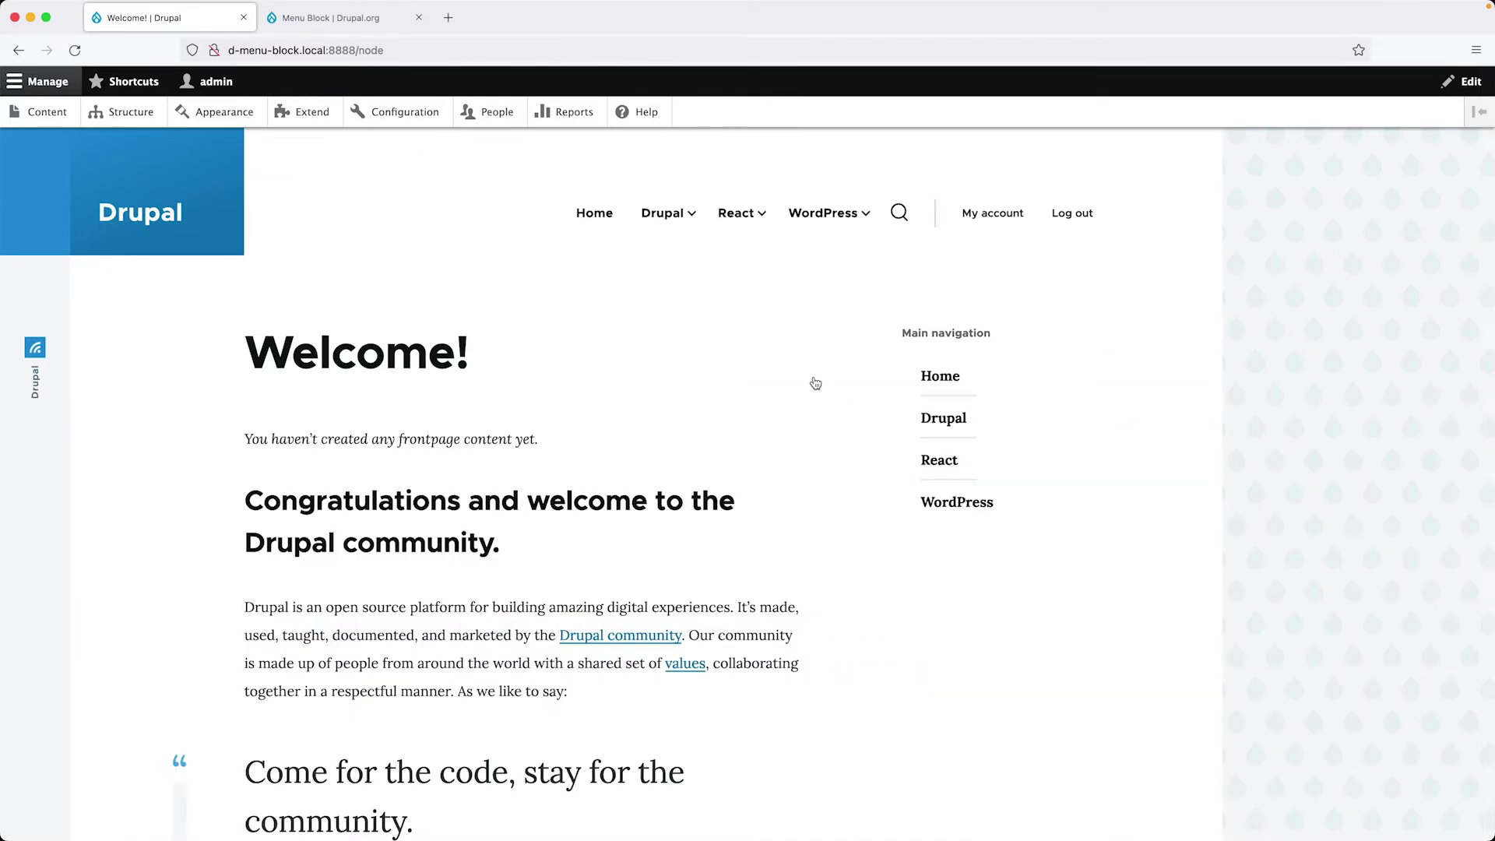
Step: Run 'composer require drupal/menu_block' in Terminal to install Menu Block
{"action": "key", "text": "super+Tab"}
{"action": "type", "text": "comp"}
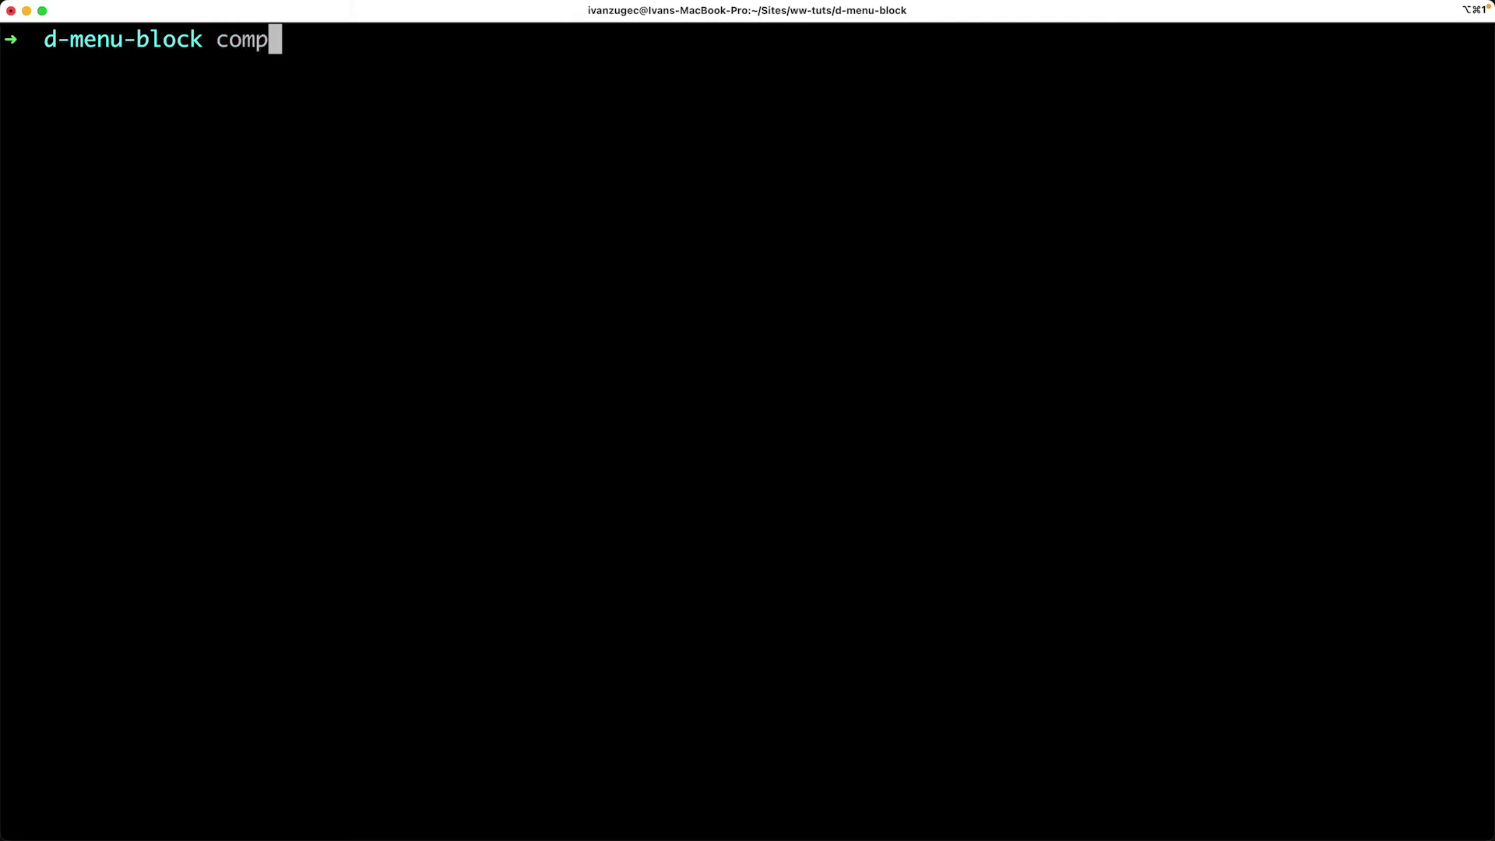
{"action": "type", "text": "oser require drup"}
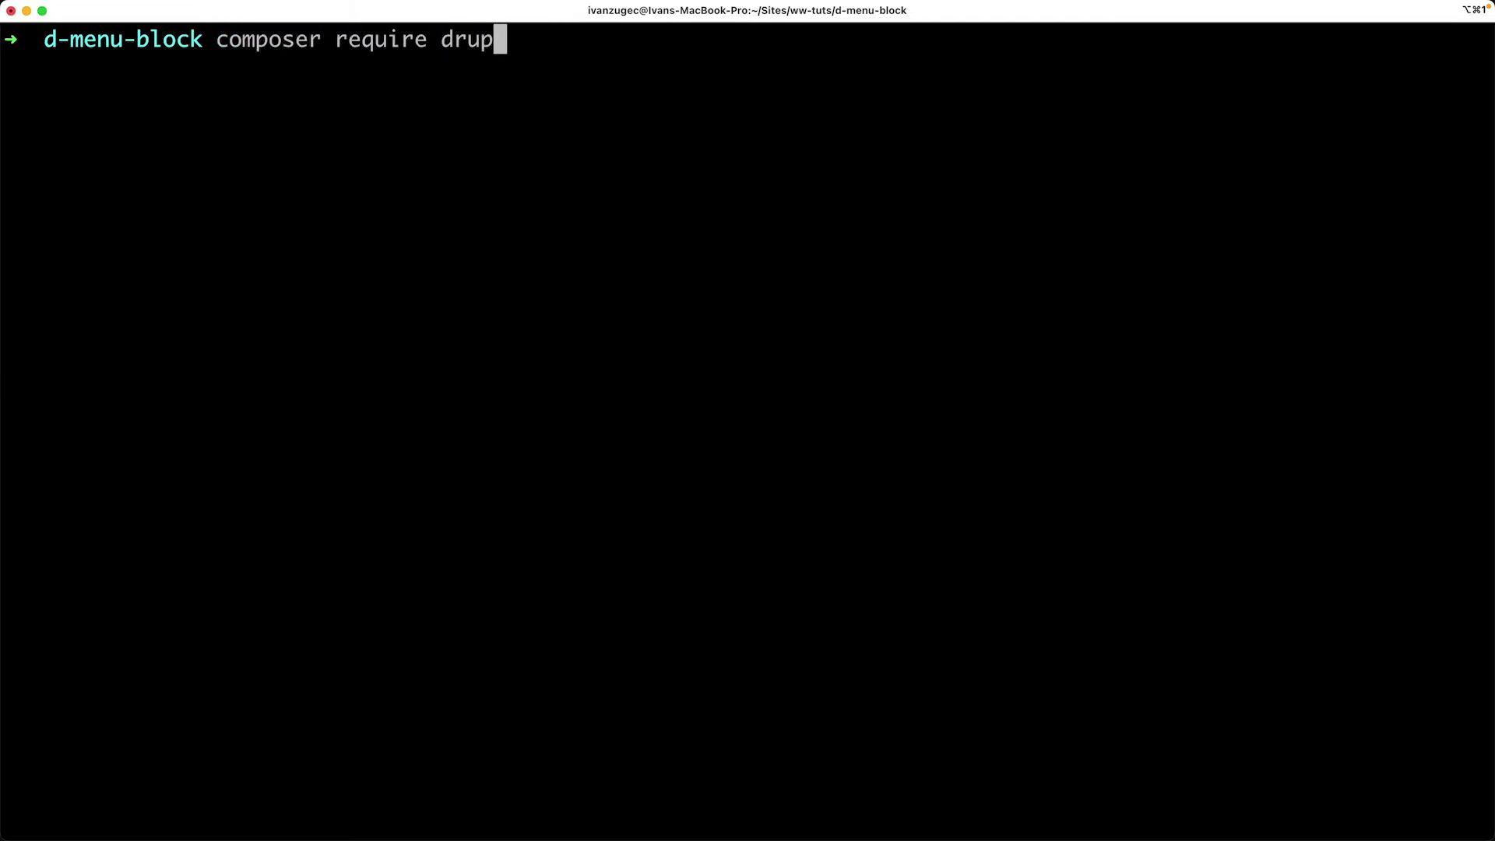
{"action": "type", "text": "al/menu_block"}
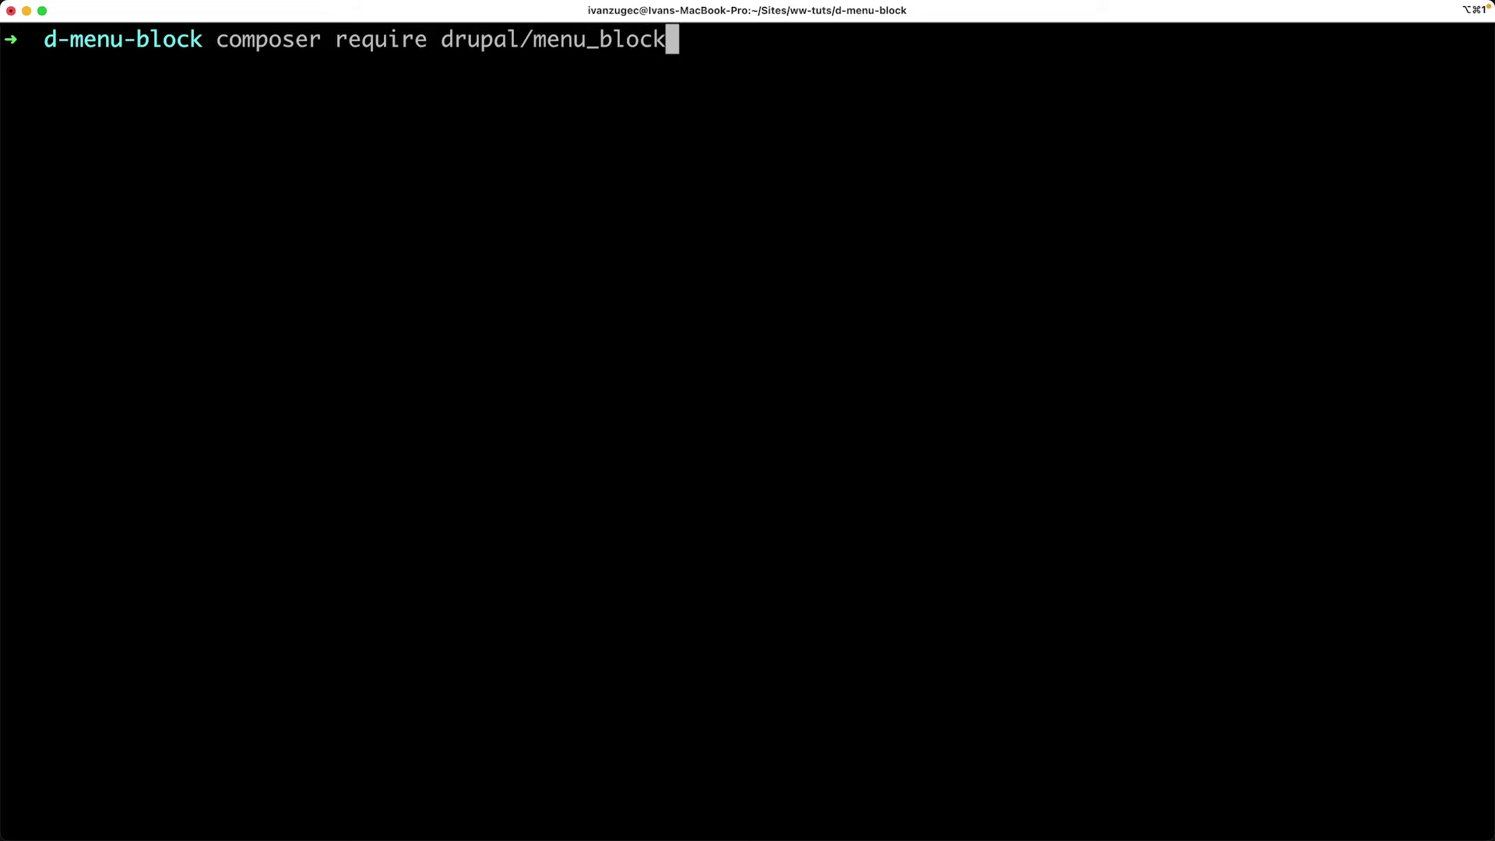
{"action": "key", "text": "Return"}
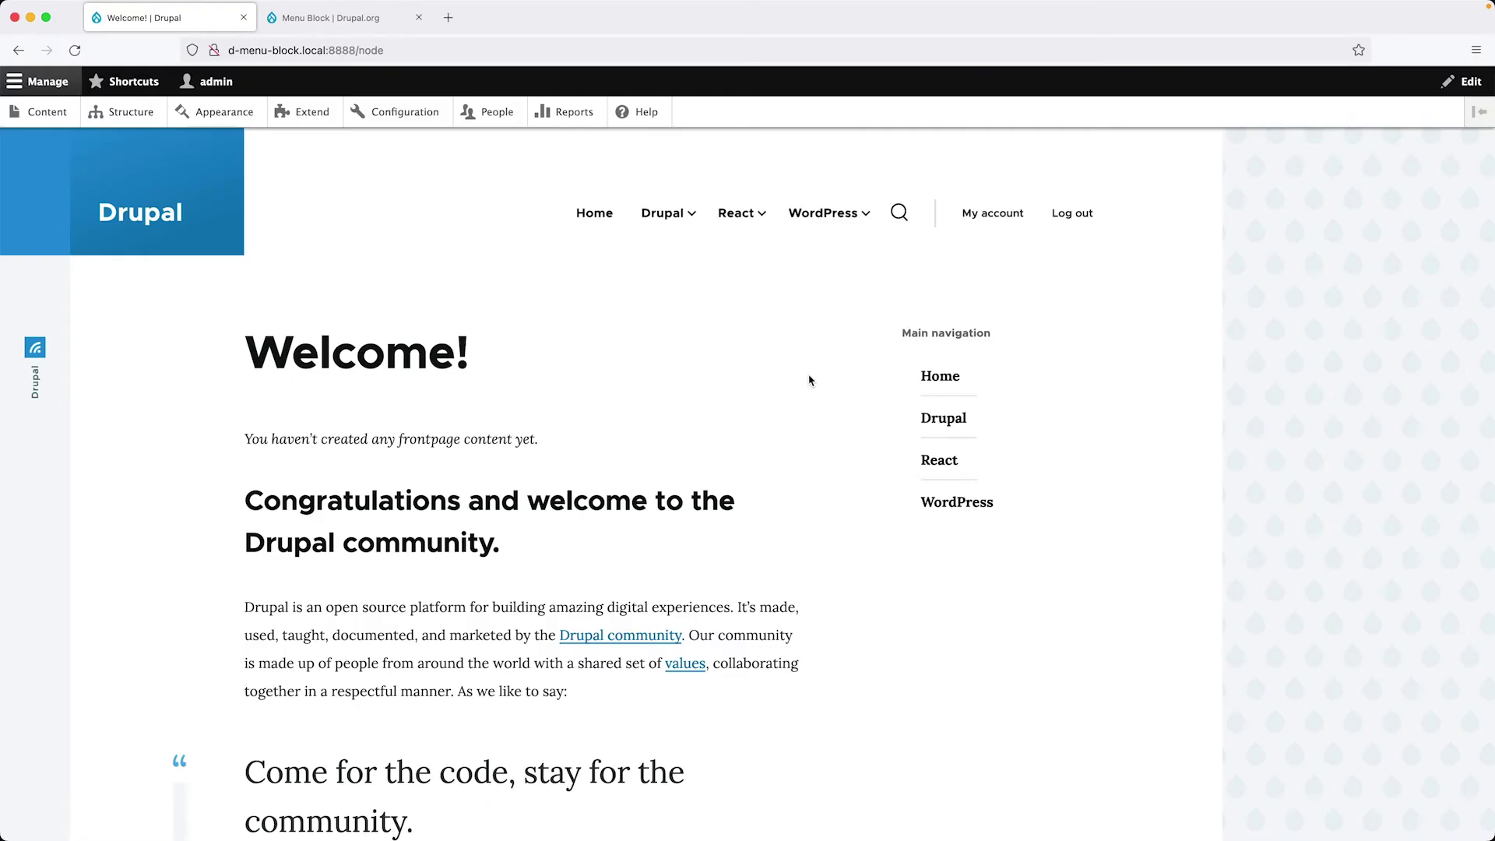
Step: Filter Extend for 'menu block', install the Menu Block module, and go to Structure
{"action": "left_click", "coordinate": [328, 121]}
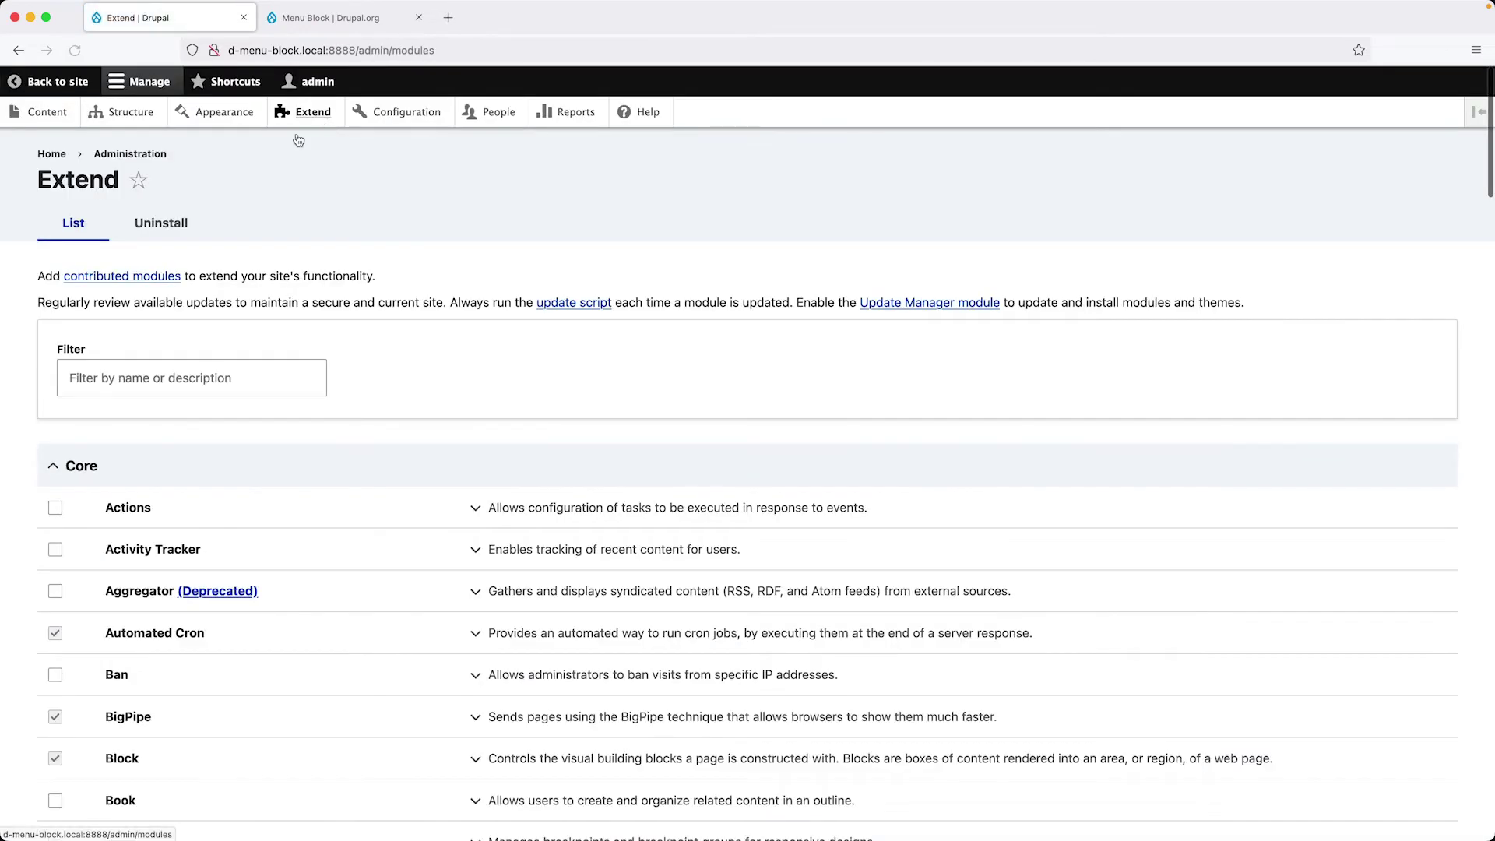
{"action": "left_click", "coordinate": [152, 385]}
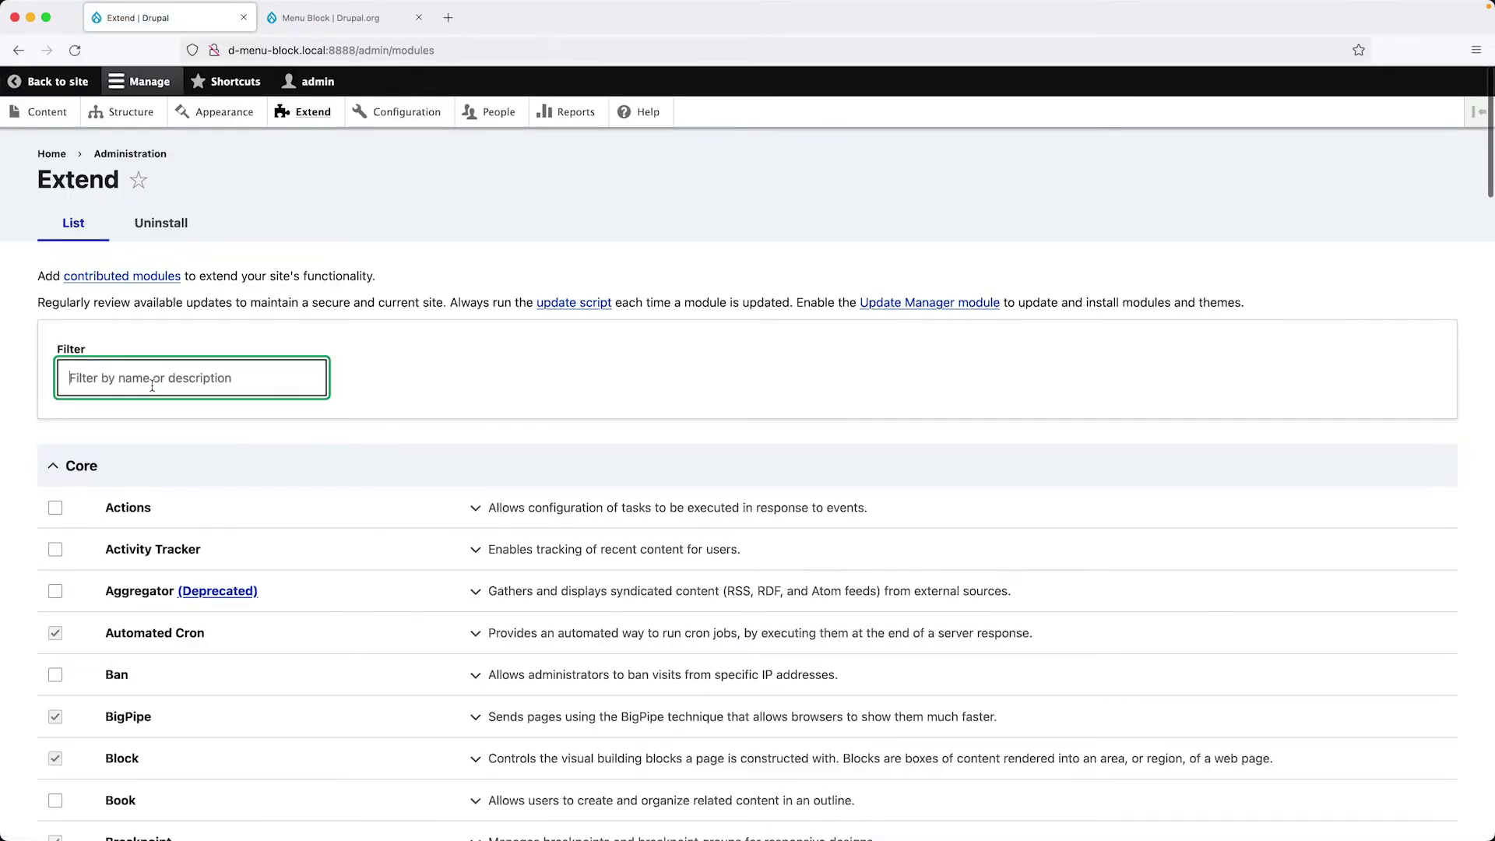
{"action": "type", "text": "menu block"}
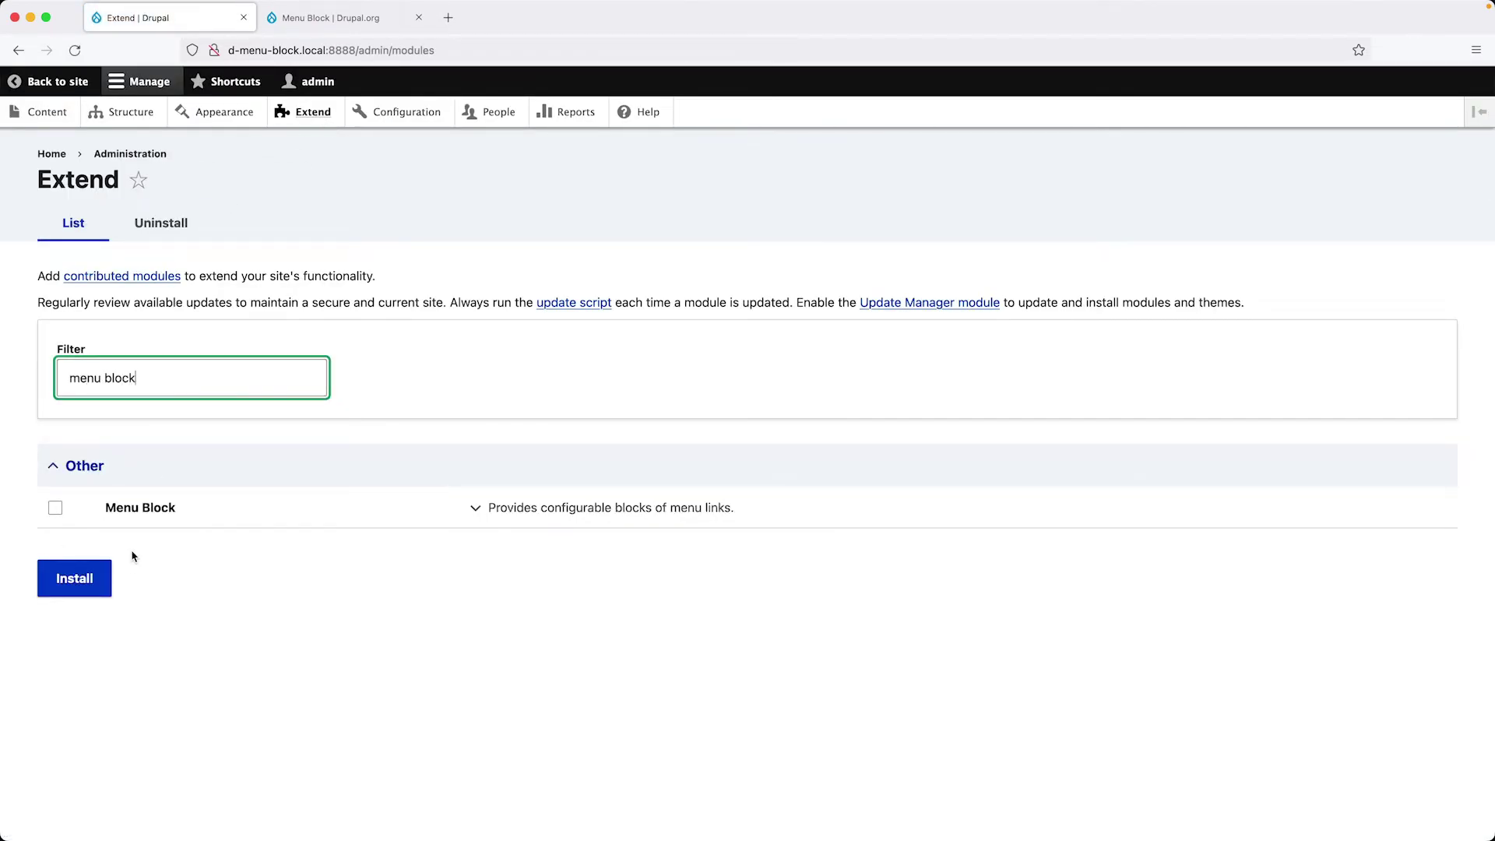
{"action": "left_click", "coordinate": [140, 510]}
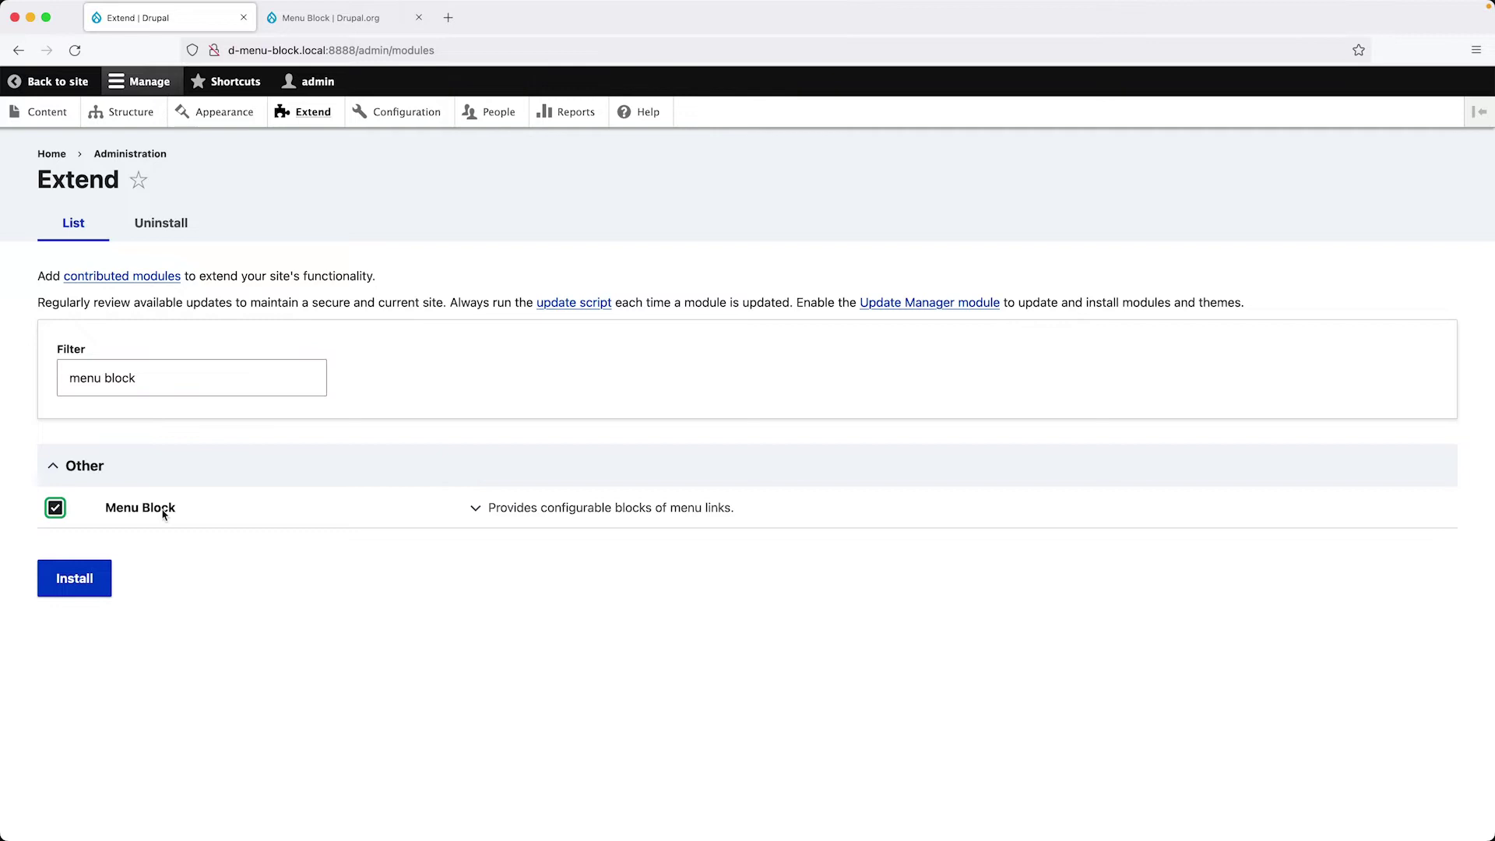
{"action": "left_click", "coordinate": [63, 583]}
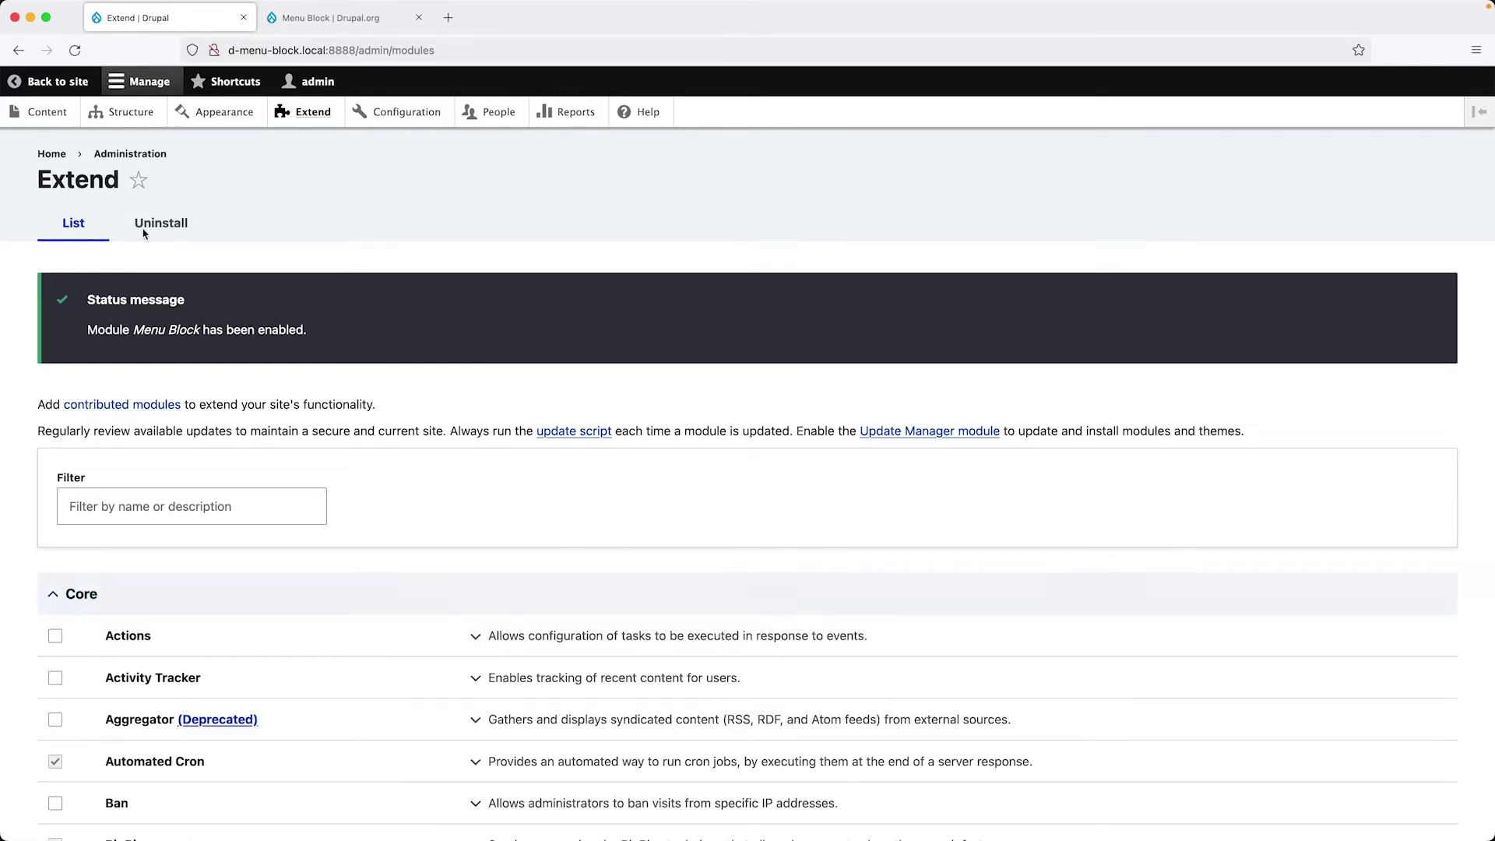
{"action": "left_click", "coordinate": [126, 111]}
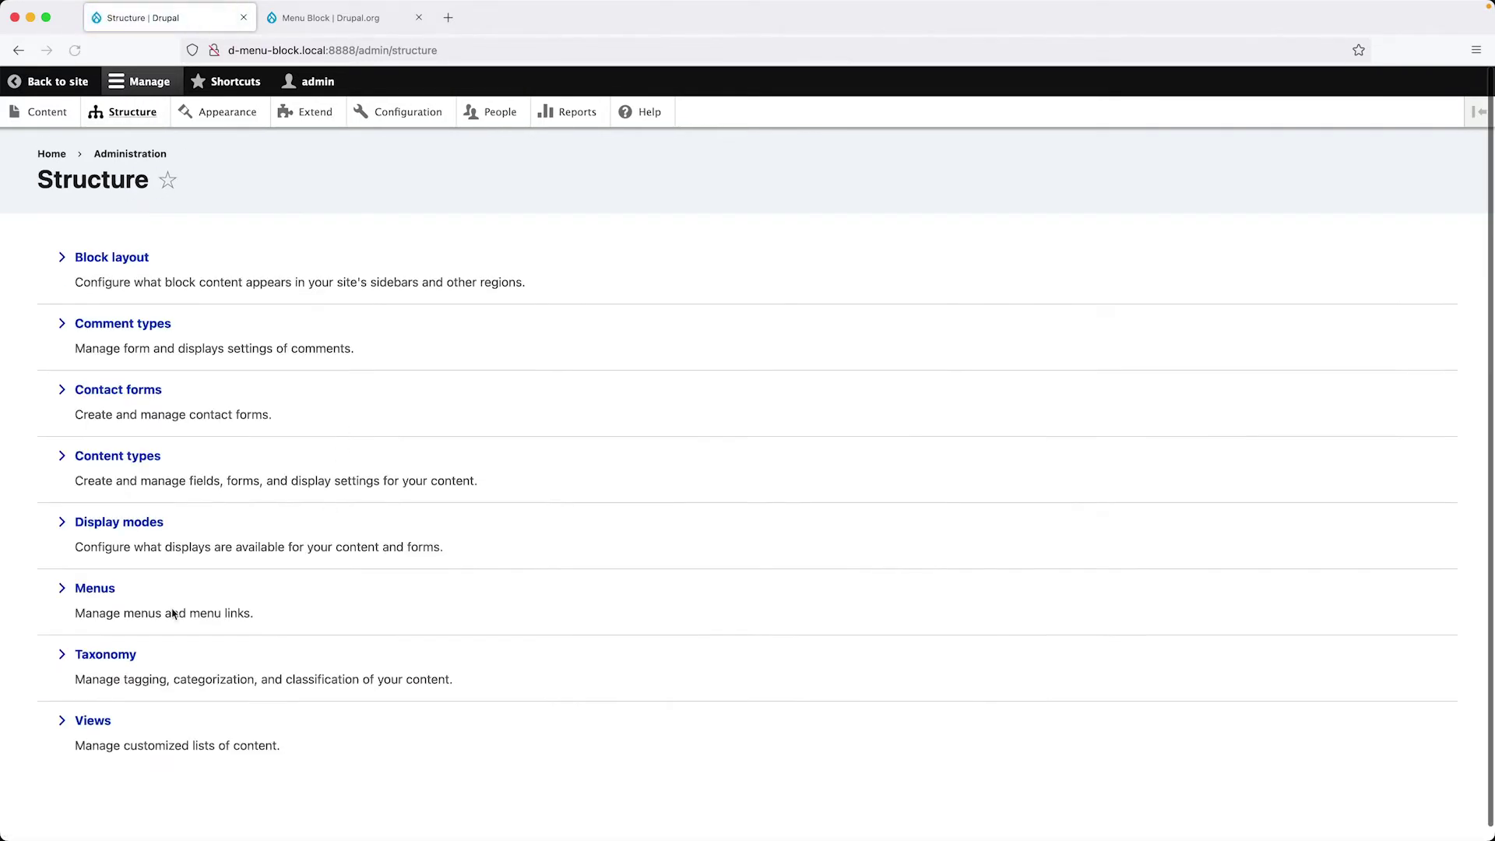
Step: Remove the existing Main navigation block from the Sidebar region and confirm the removal
{"action": "left_click", "coordinate": [113, 258]}
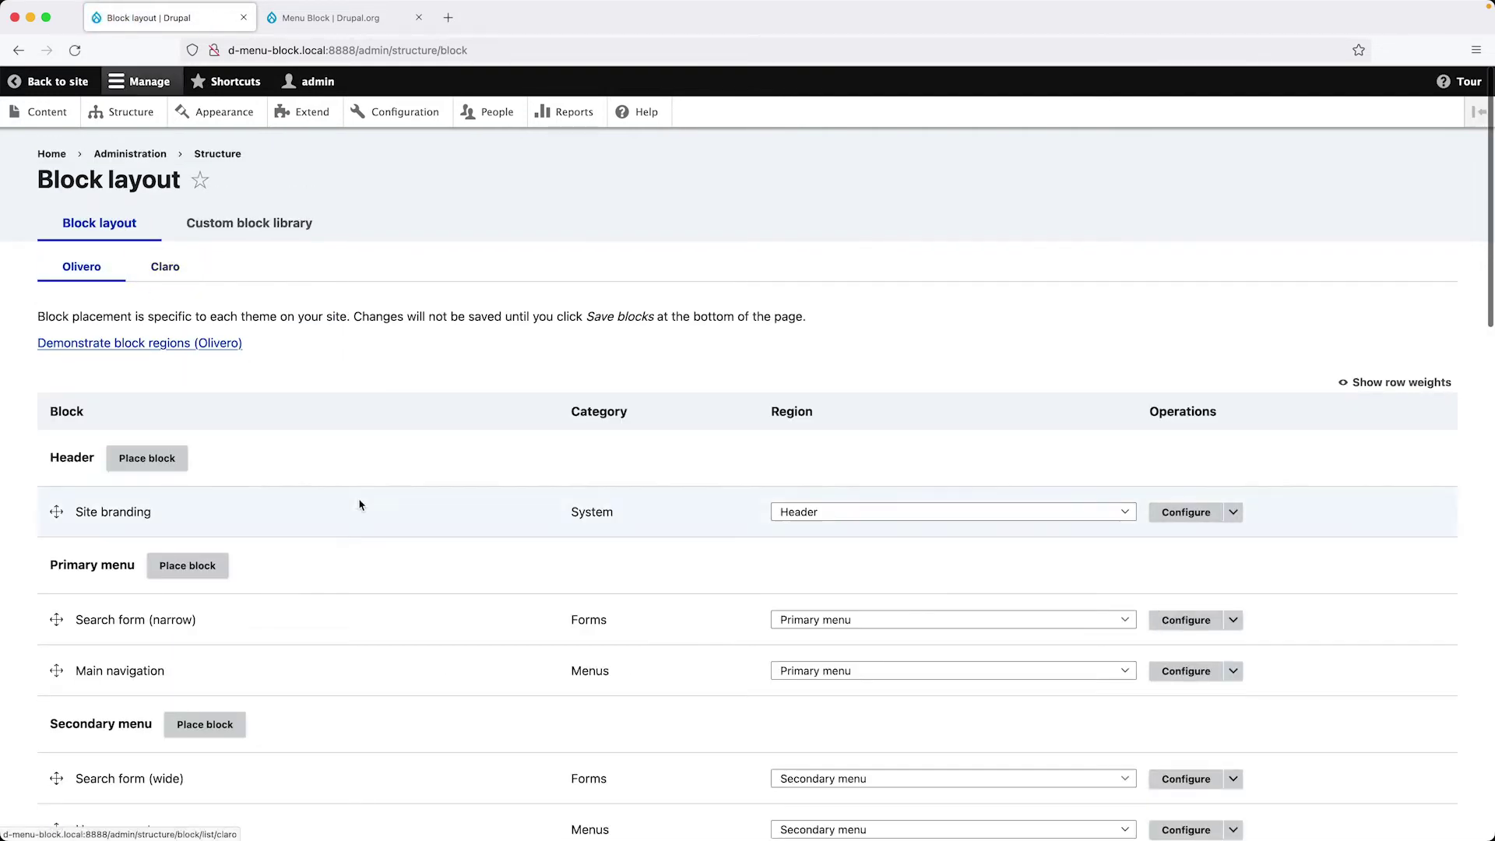
{"action": "scroll", "coordinate": [363, 510], "scroll_direction": "down", "scroll_amount": 10}
{"action": "scroll", "coordinate": [247, 555], "scroll_direction": "down", "scroll_amount": 6}
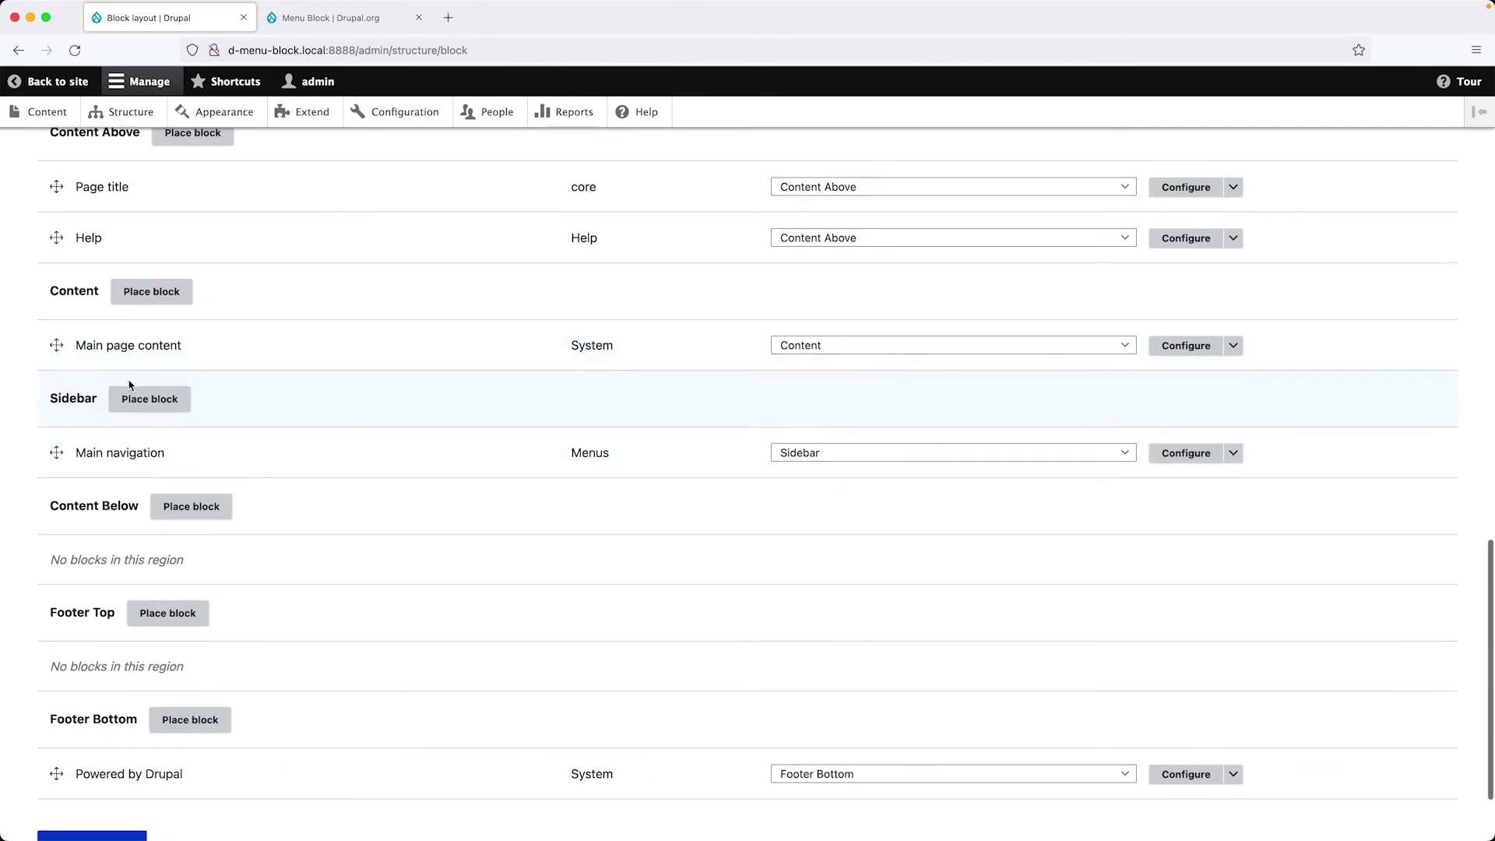
{"action": "left_click", "coordinate": [1165, 453]}
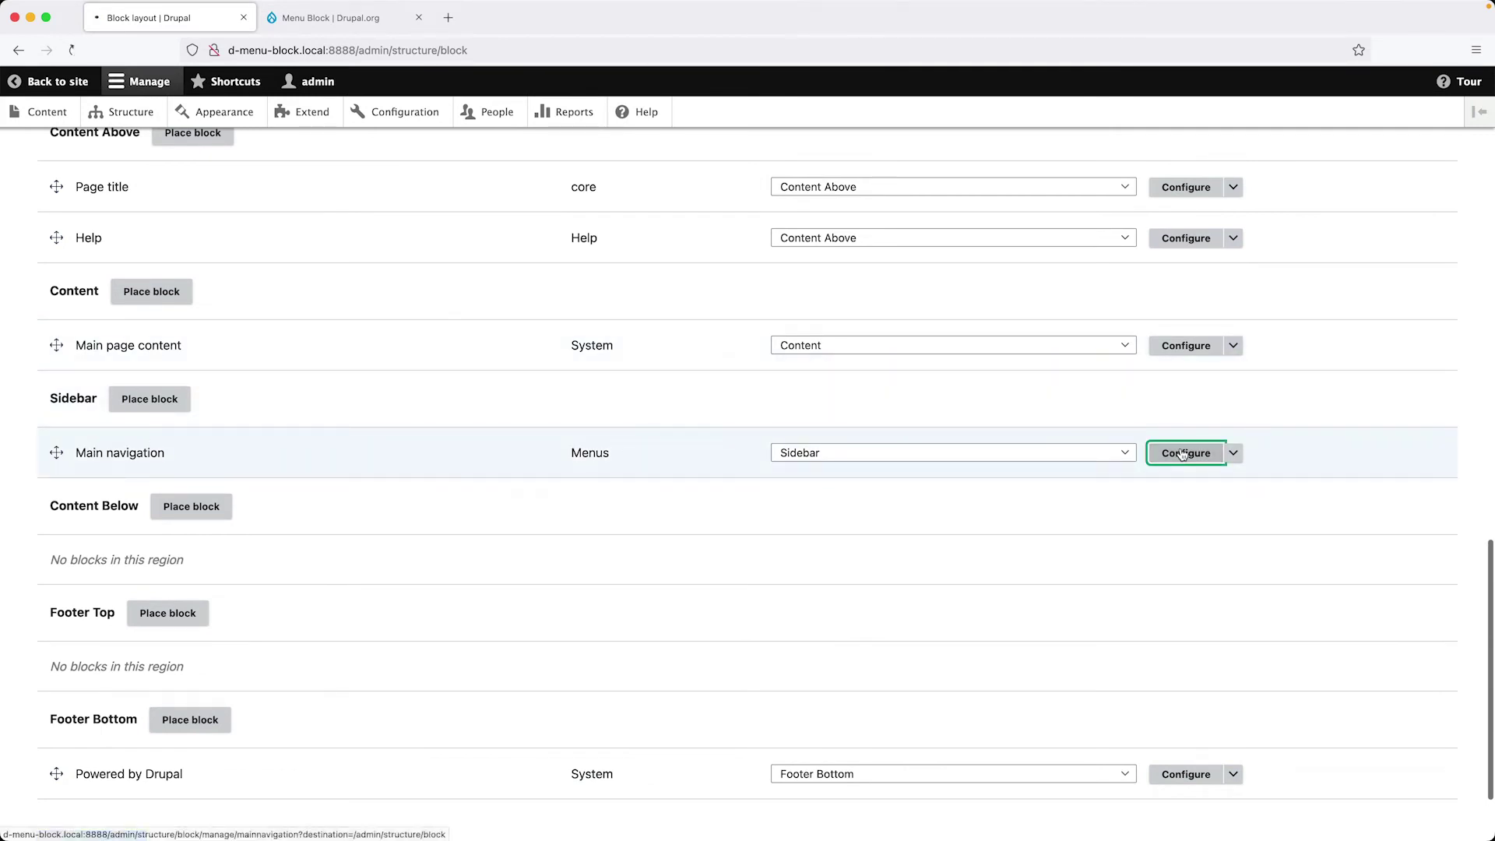
{"action": "scroll", "coordinate": [333, 385], "scroll_direction": "down", "scroll_amount": 2}
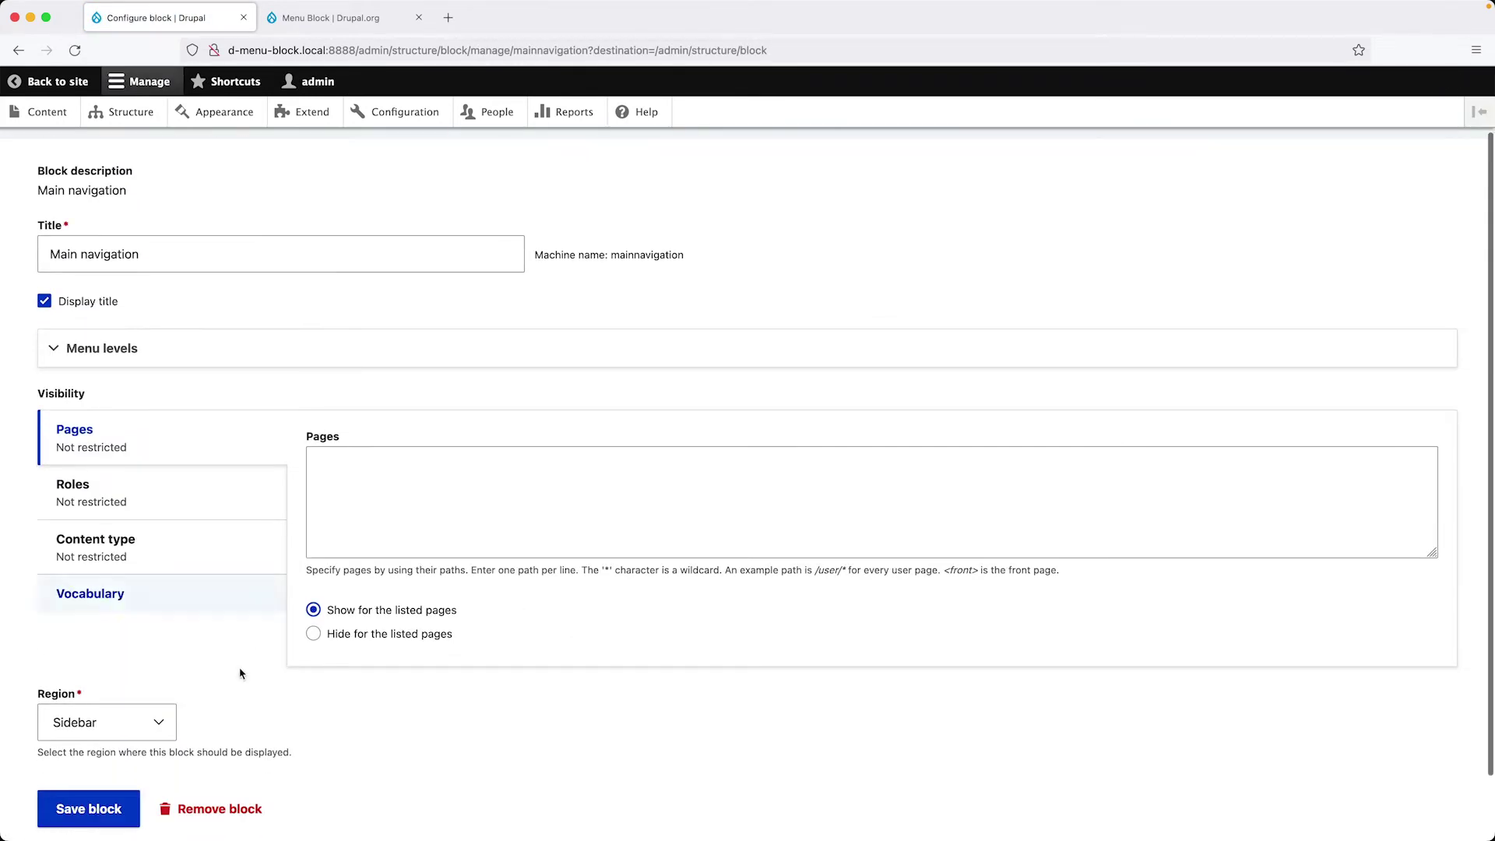
{"action": "left_click", "coordinate": [221, 810]}
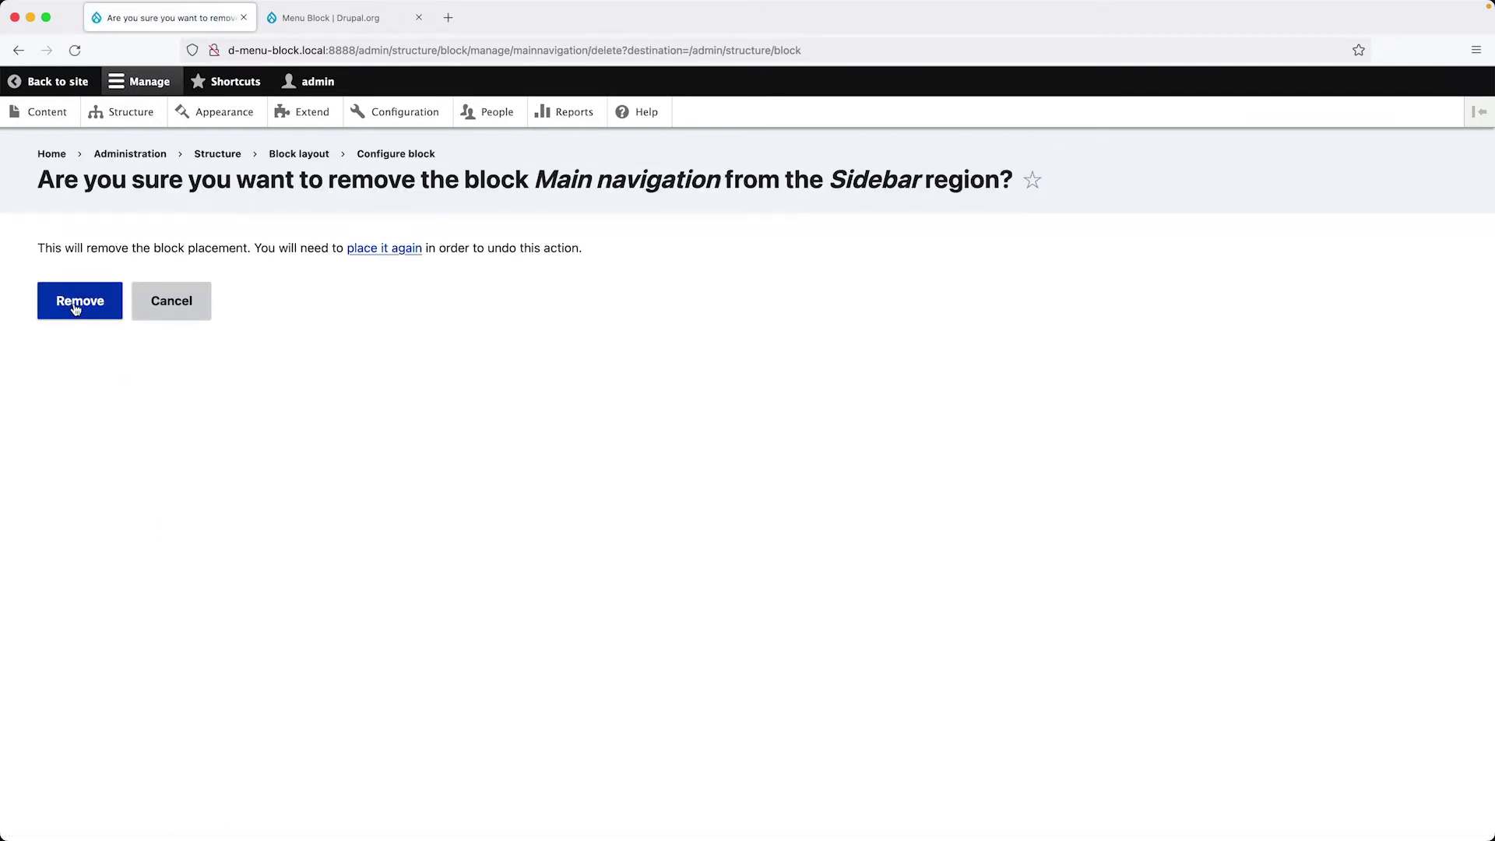
{"action": "left_click", "coordinate": [75, 309]}
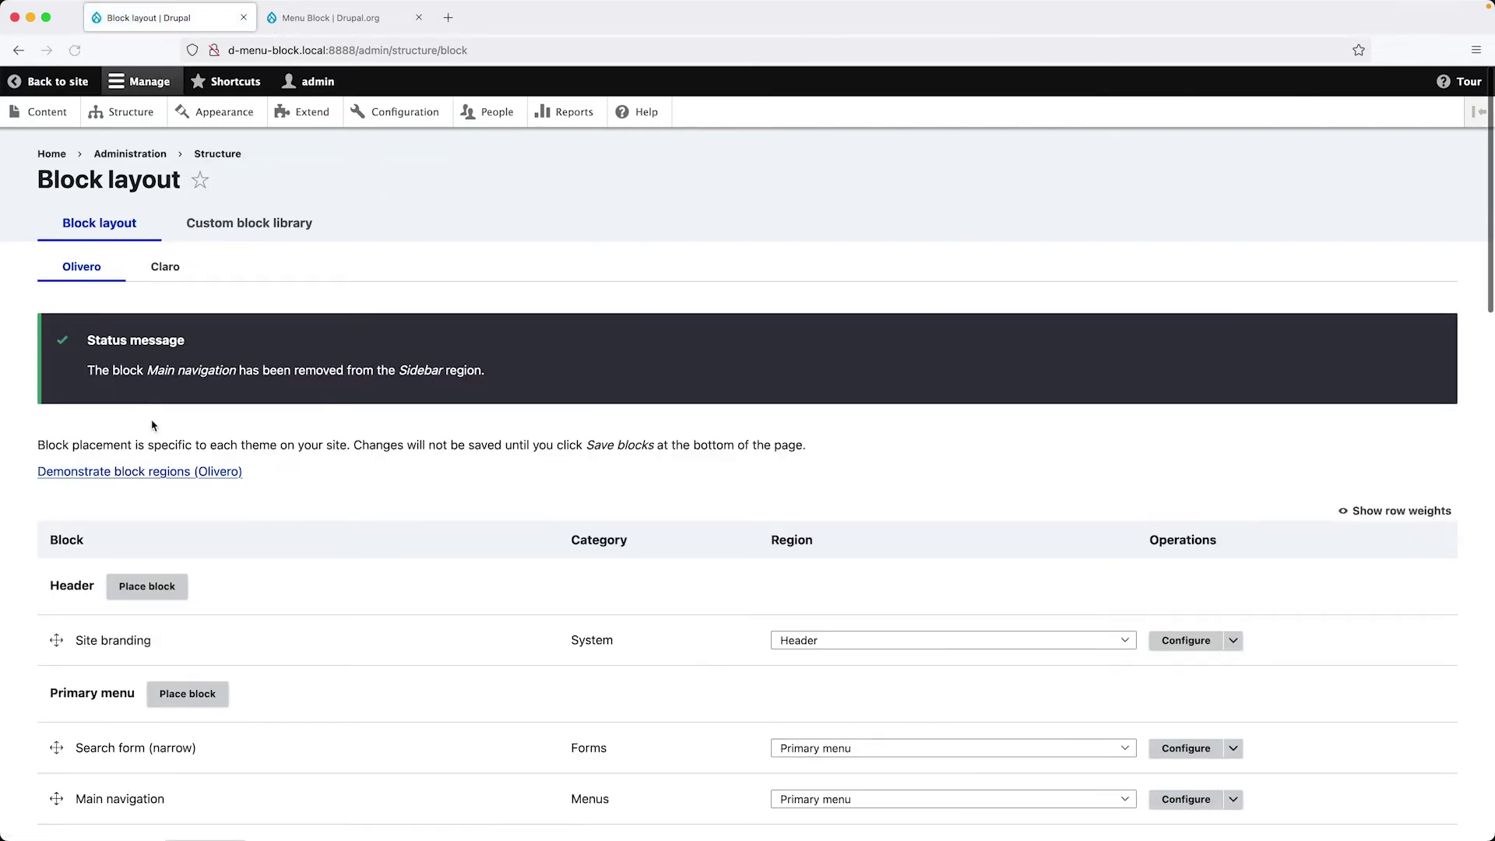
{"action": "scroll", "coordinate": [158, 435], "scroll_direction": "down", "scroll_amount": 5}
Step: Filter the Sidebar's Place block list by 'main' and choose Main navigation
{"action": "scroll", "coordinate": [158, 434], "scroll_direction": "down", "scroll_amount": 10}
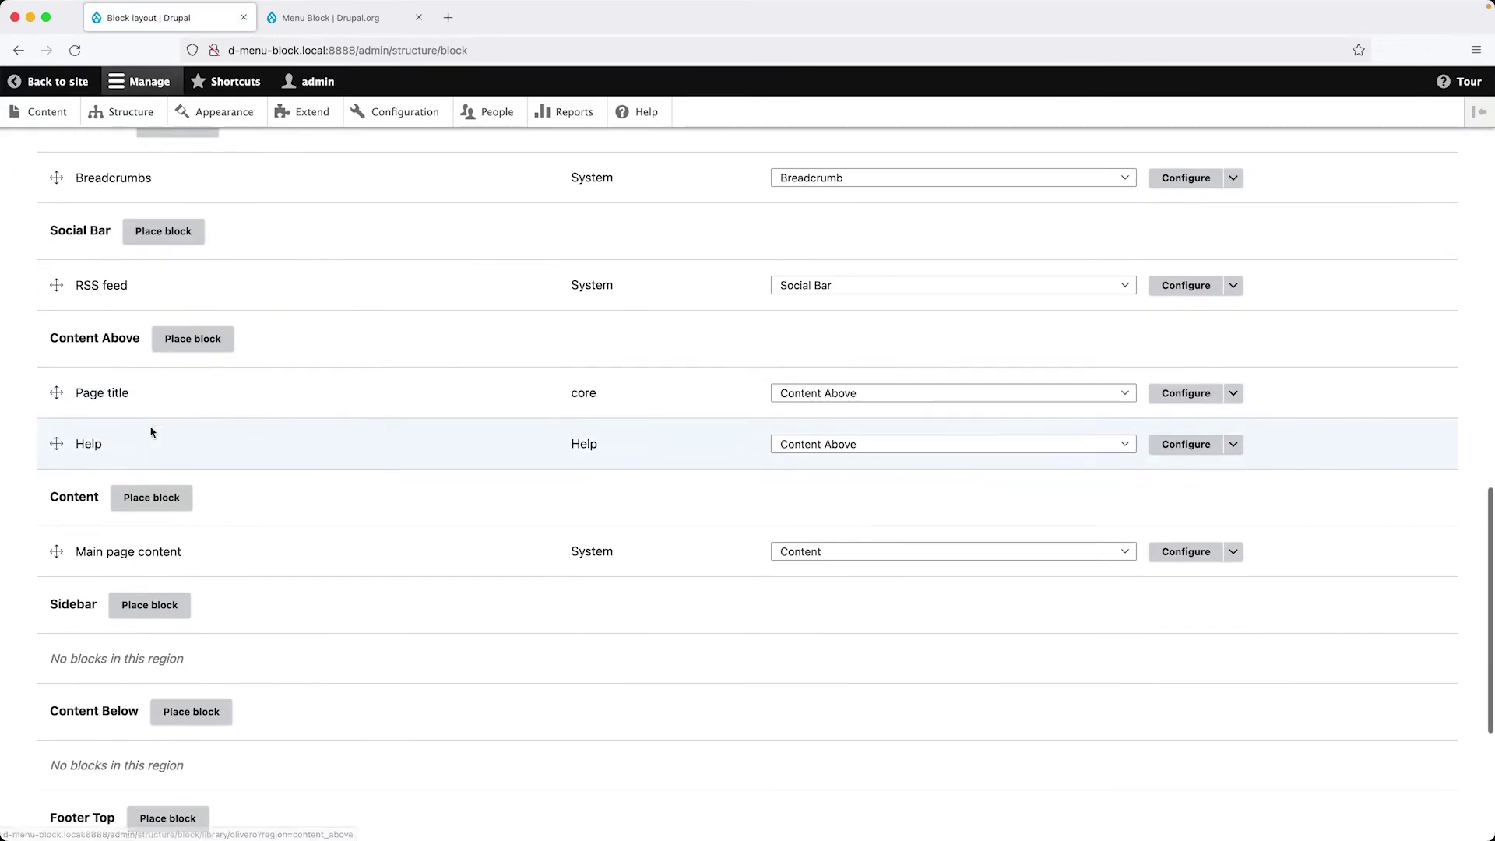
{"action": "left_click", "coordinate": [149, 540]}
{"action": "left_click", "coordinate": [557, 265]}
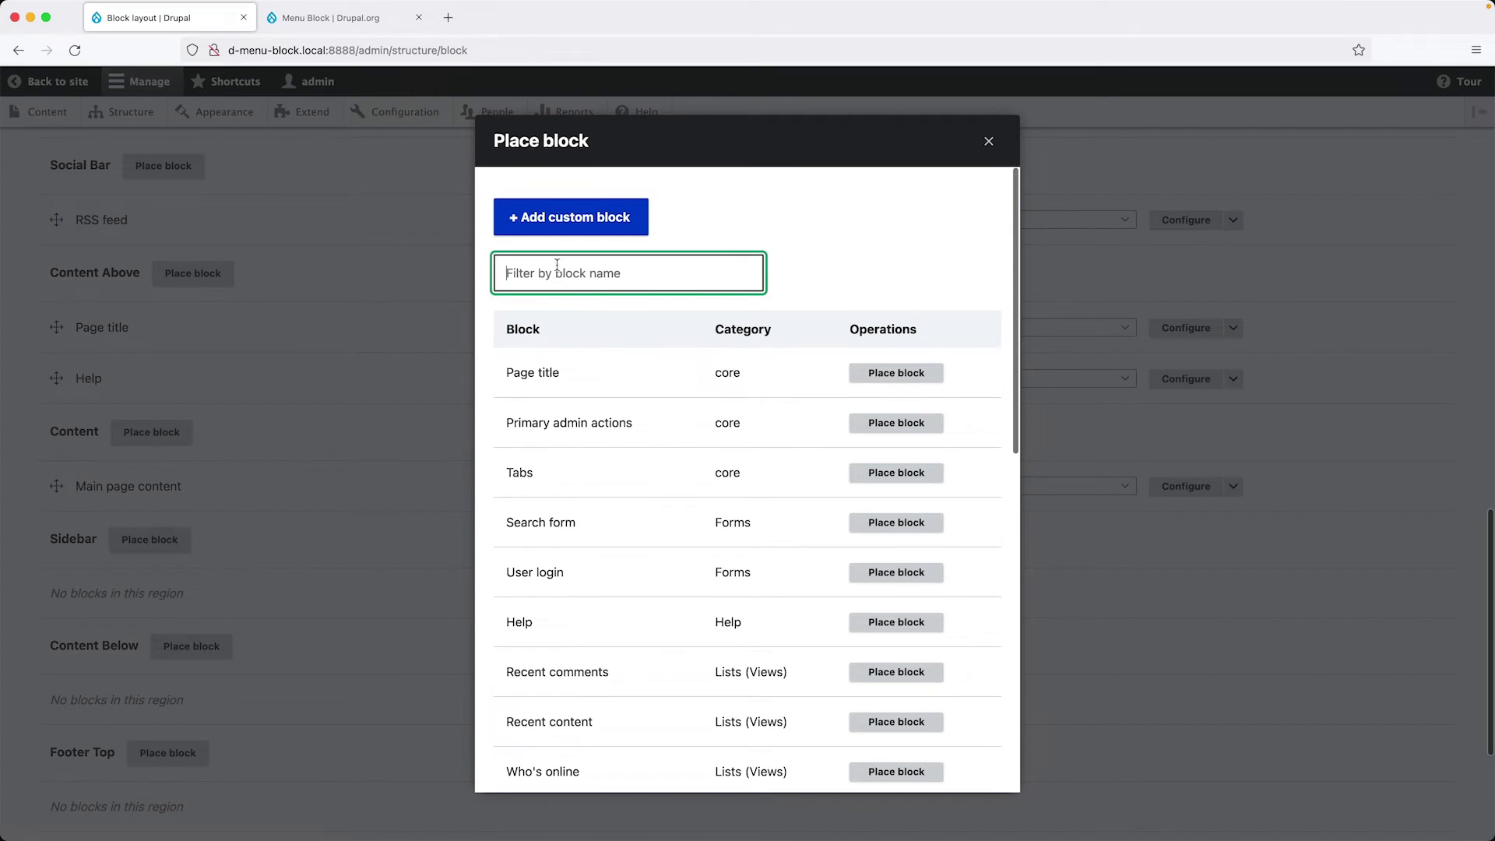
{"action": "type", "text": "main"}
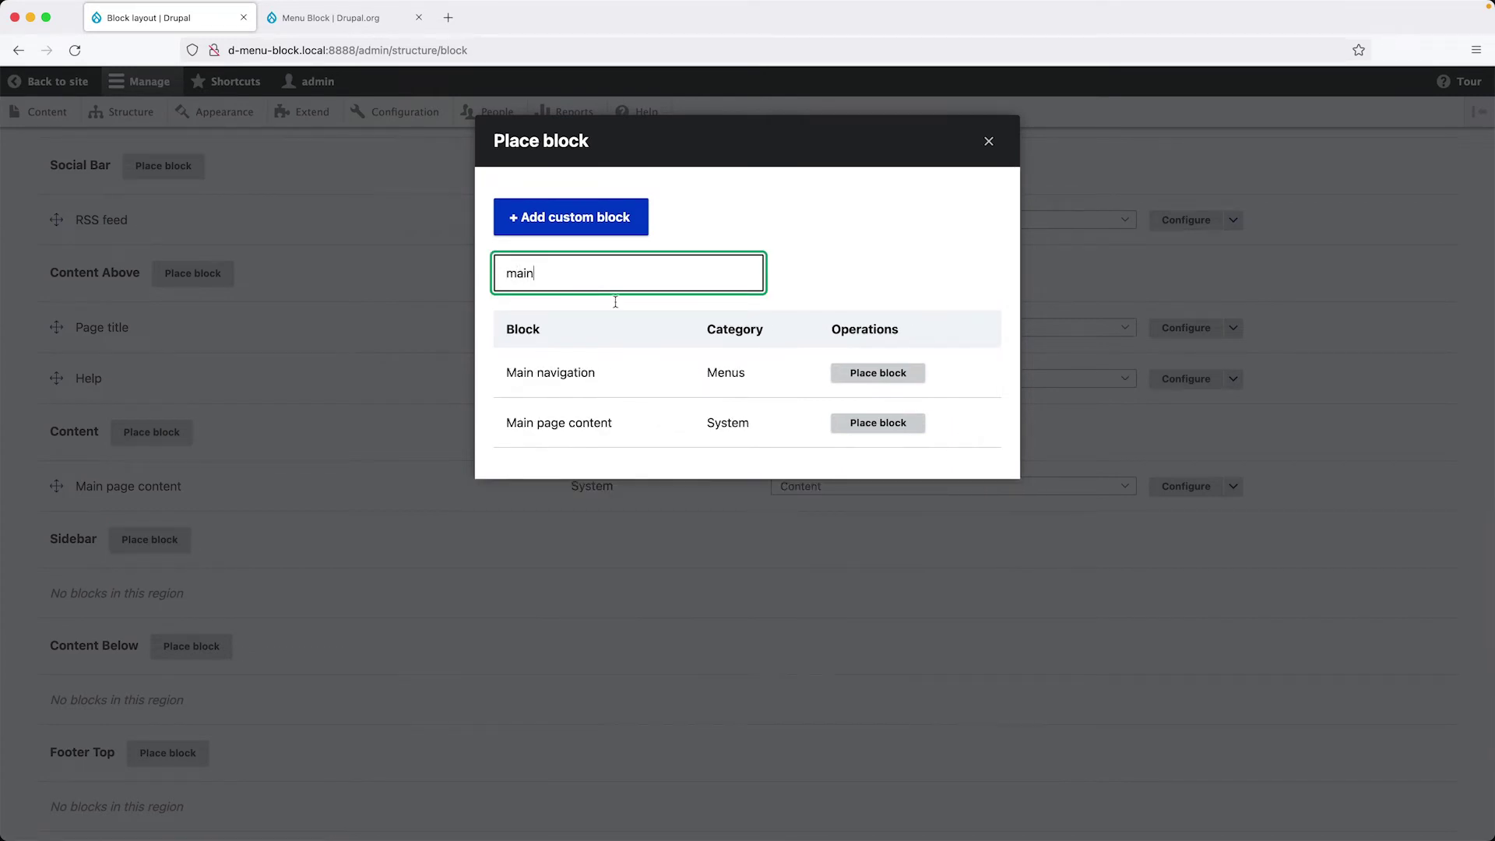
{"action": "left_click", "coordinate": [884, 375]}
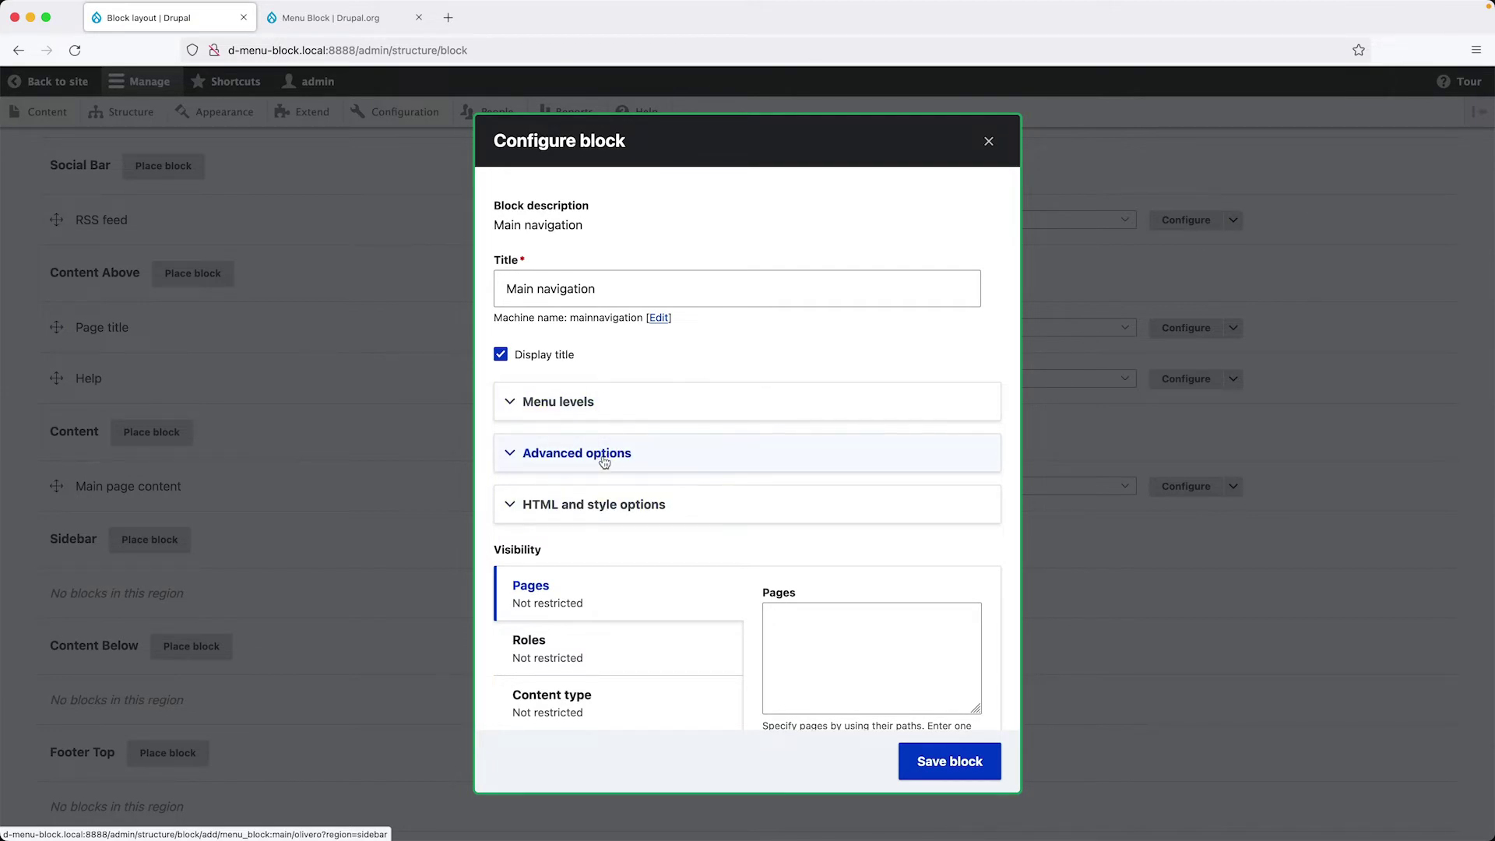
Step: Review the Menu levels, Advanced and HTML and style options, then save the Sidebar block
{"action": "left_click", "coordinate": [620, 407]}
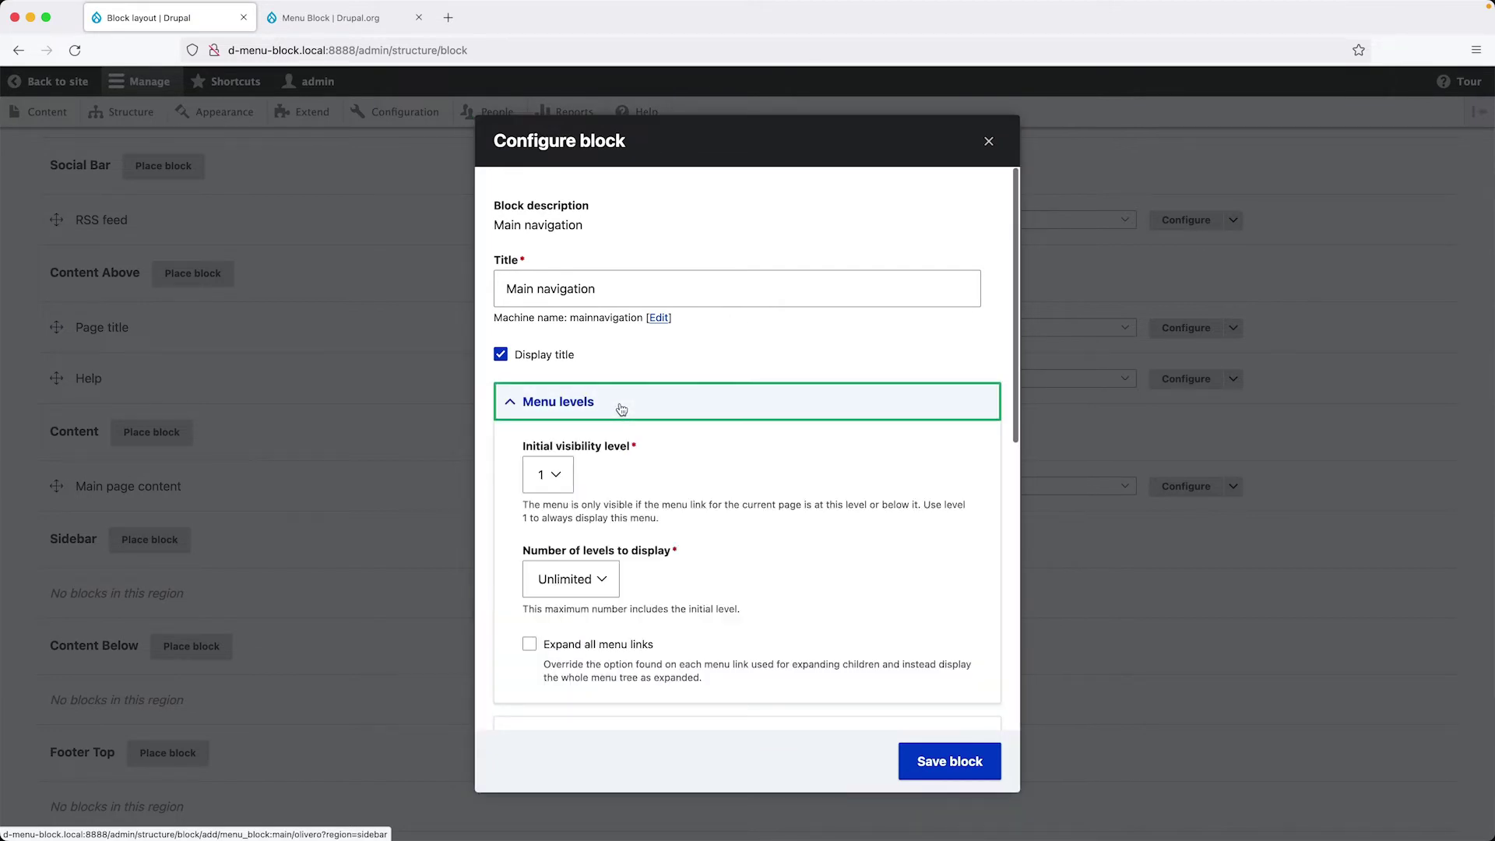
{"action": "left_click", "coordinate": [621, 407]}
{"action": "left_click", "coordinate": [632, 465]}
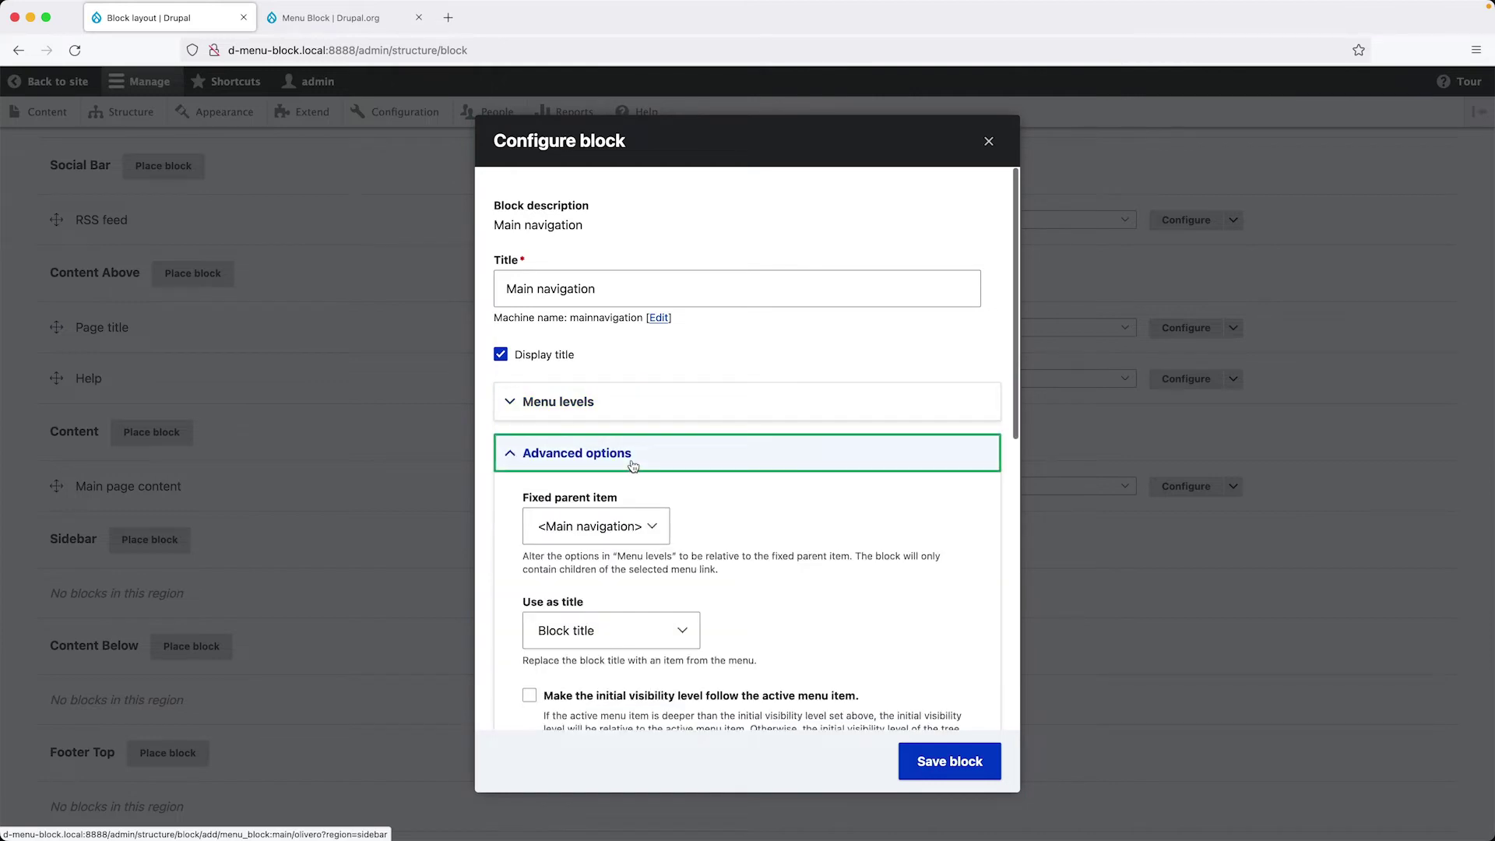
{"action": "left_click", "coordinate": [633, 465]}
{"action": "left_click", "coordinate": [640, 503]}
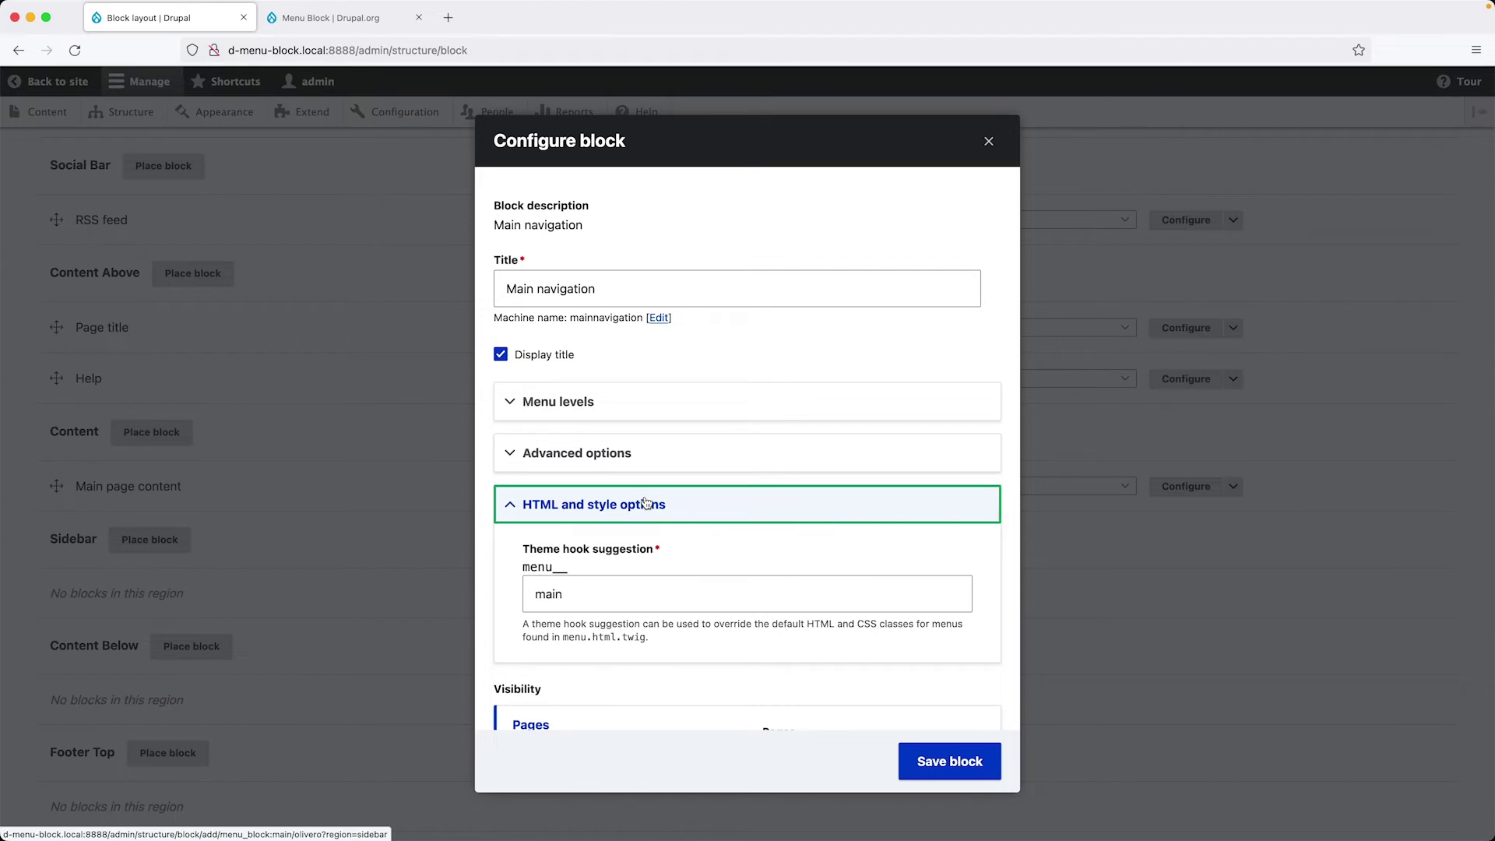
{"action": "scroll", "coordinate": [646, 504], "scroll_direction": "down", "scroll_amount": 5}
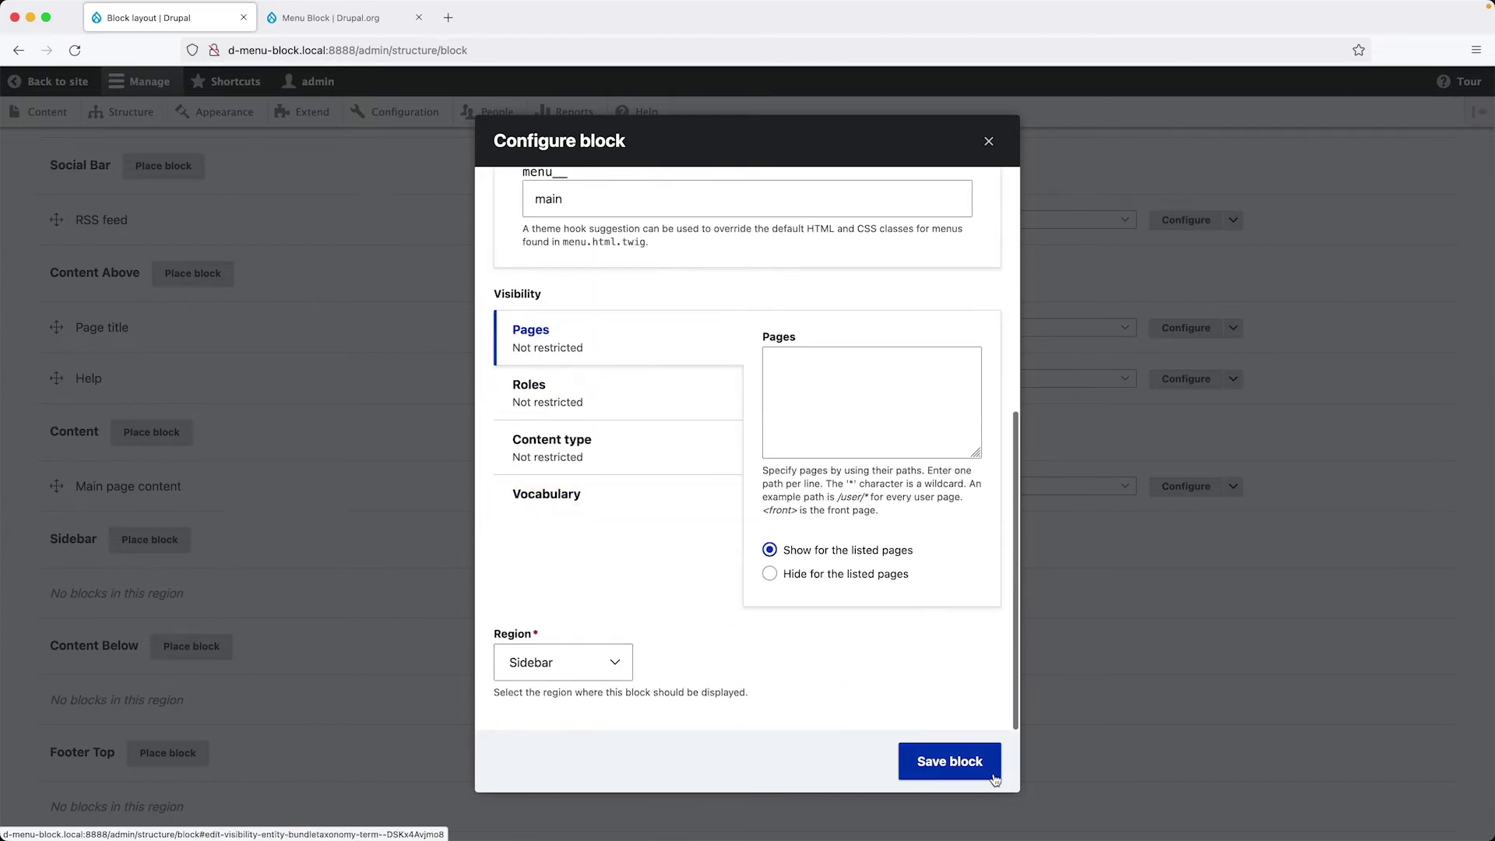
{"action": "left_click", "coordinate": [968, 766]}
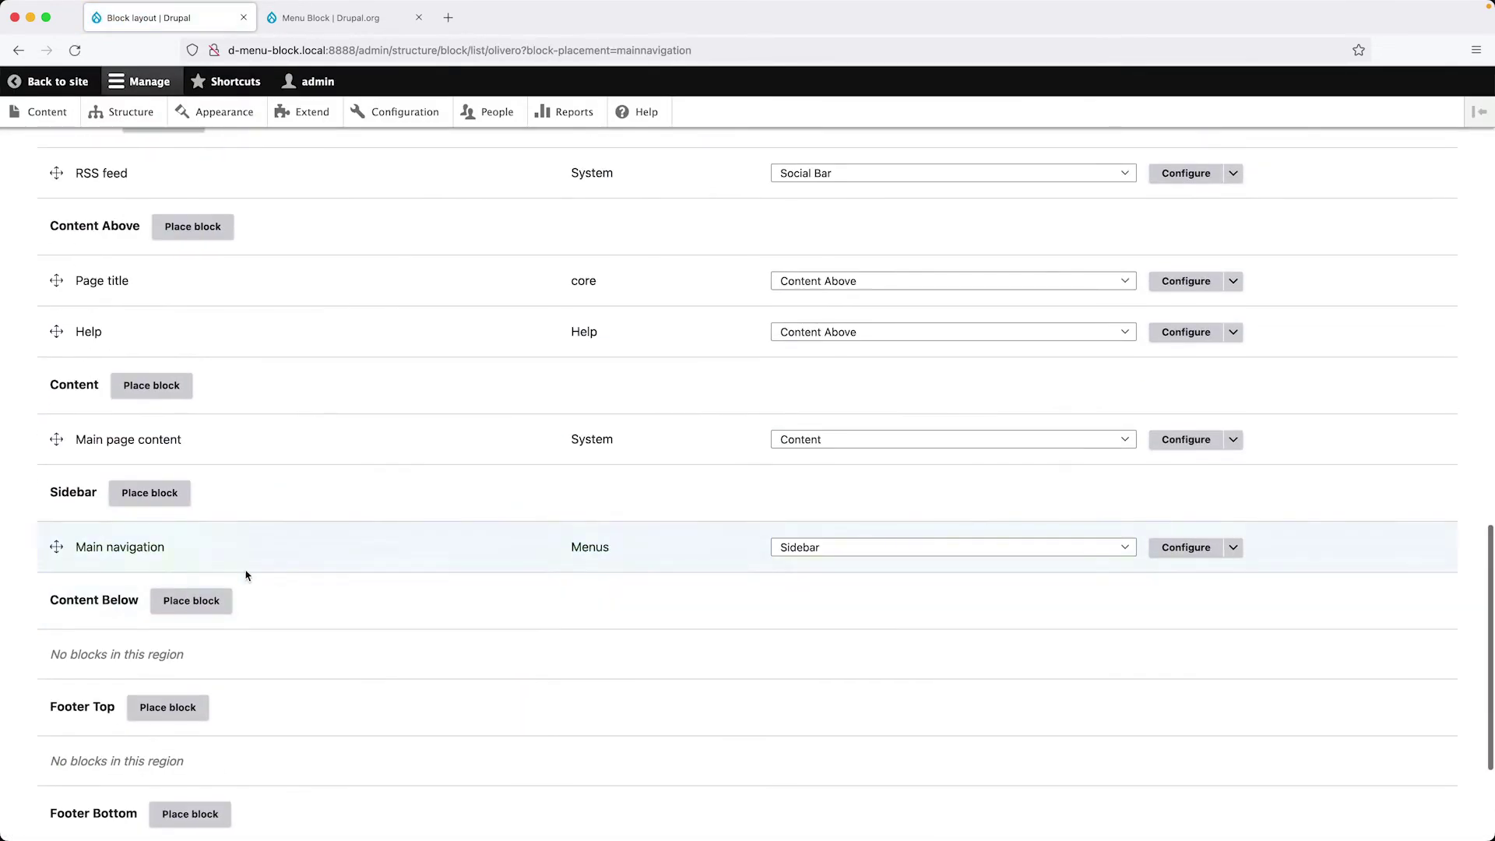
Step: Save the block layout with the new Sidebar Main navigation block
{"action": "scroll", "coordinate": [204, 583], "scroll_direction": "down", "scroll_amount": 5}
{"action": "left_click", "coordinate": [116, 734]}
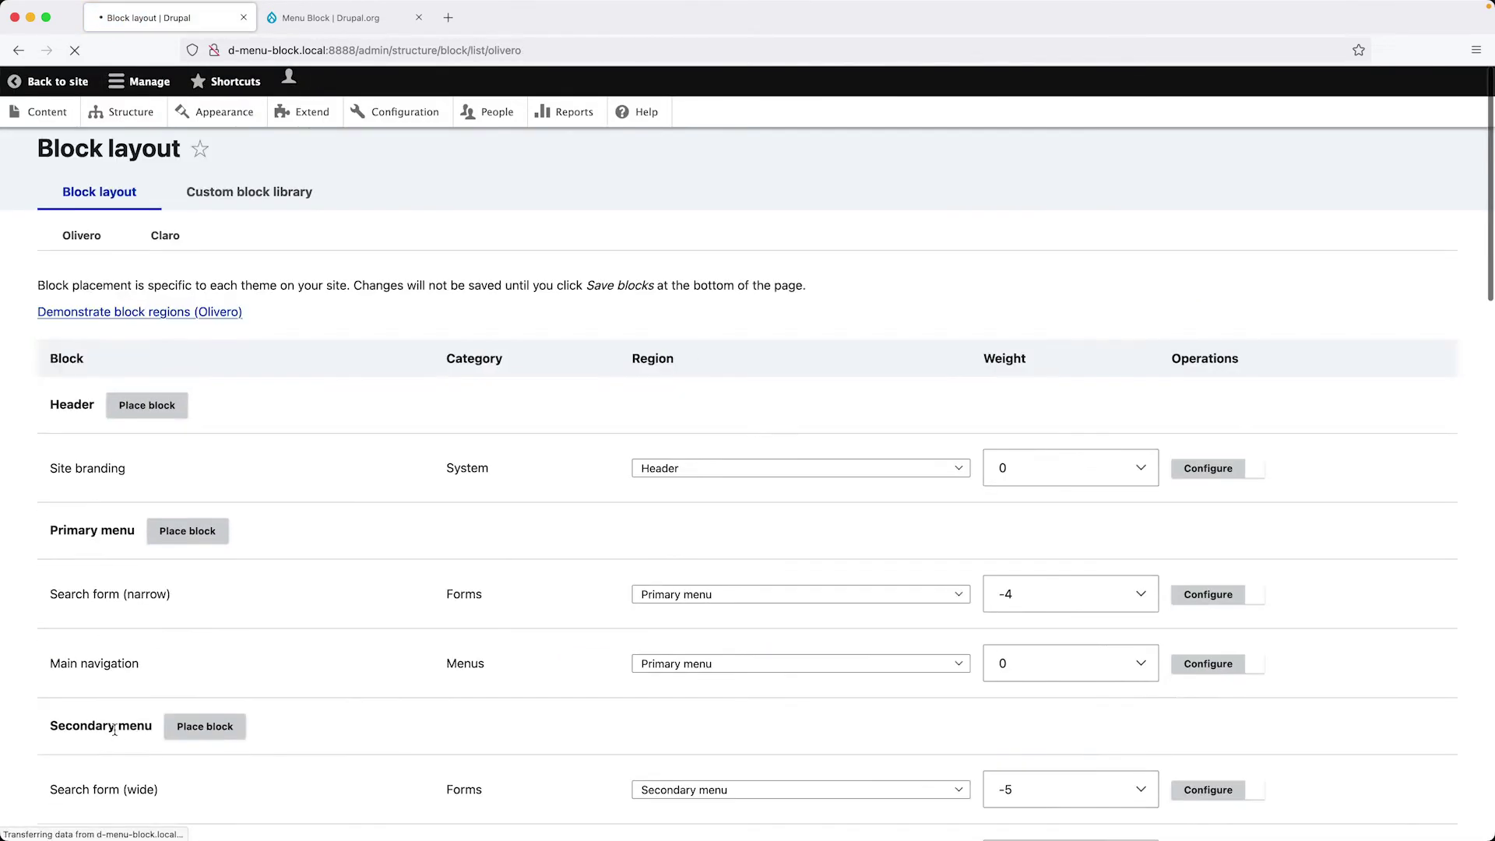
{"action": "scroll", "coordinate": [115, 735], "scroll_direction": "down", "scroll_amount": 12}
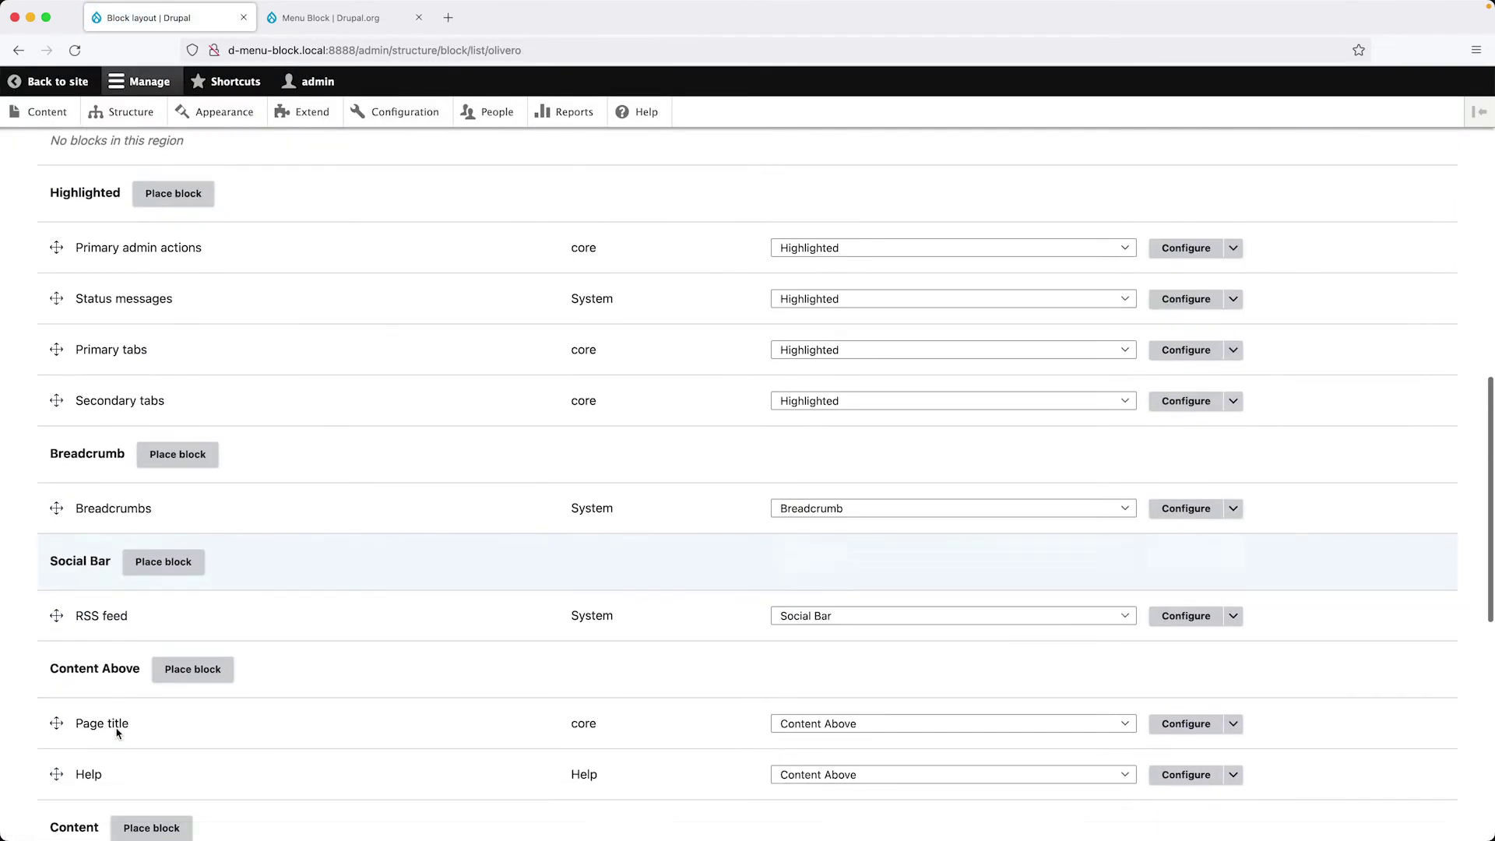
{"action": "scroll", "coordinate": [117, 735], "scroll_direction": "down", "scroll_amount": 5}
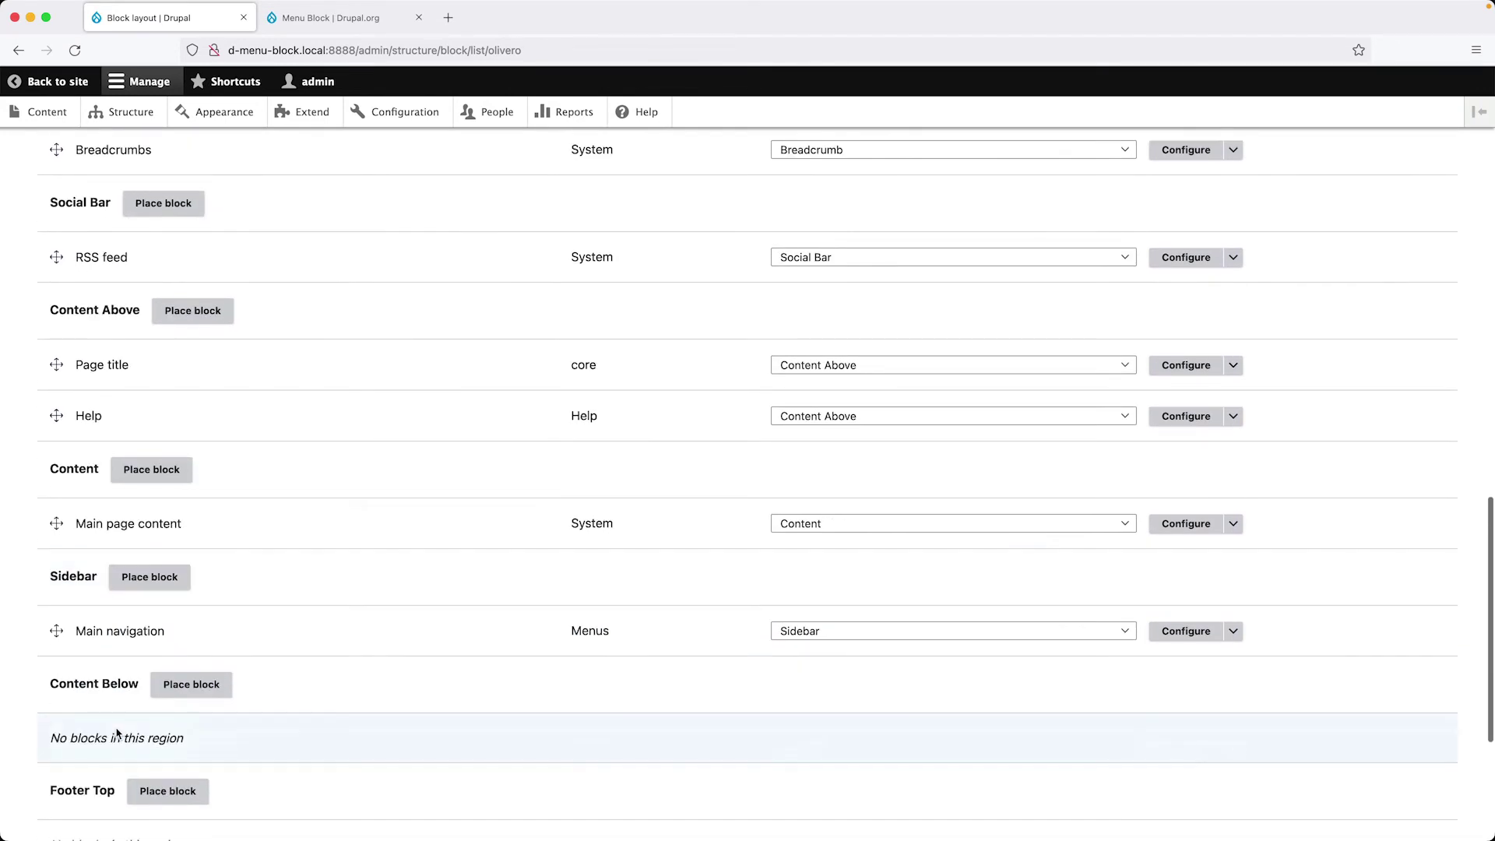
Step: Set the sidebar block's theme hook suggestion to main__primary_sidebar, save it, and return to the site
{"action": "left_click", "coordinate": [1176, 631]}
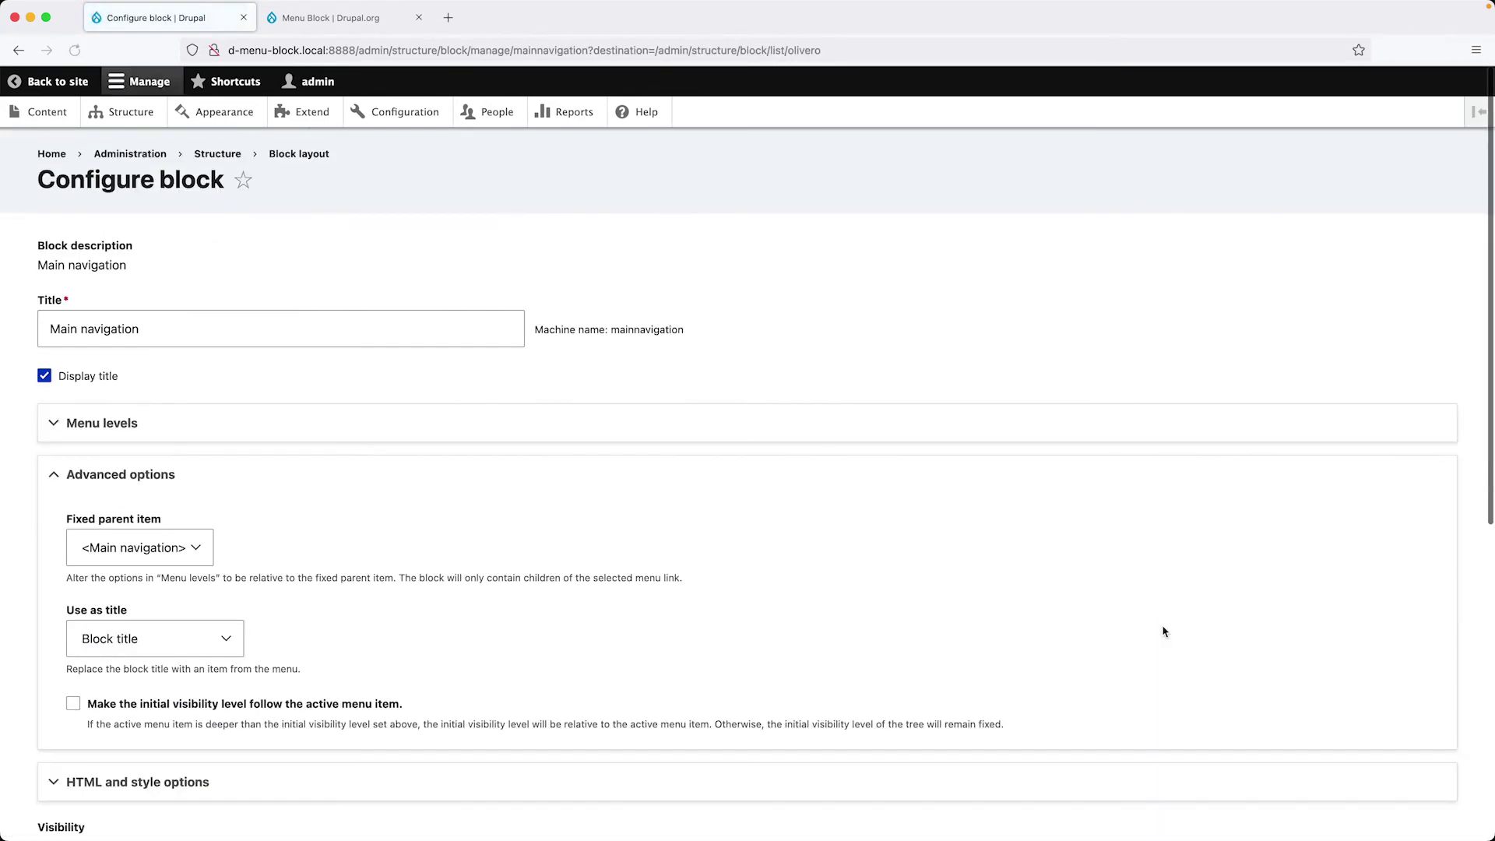
{"action": "scroll", "coordinate": [249, 568], "scroll_direction": "down", "scroll_amount": 5}
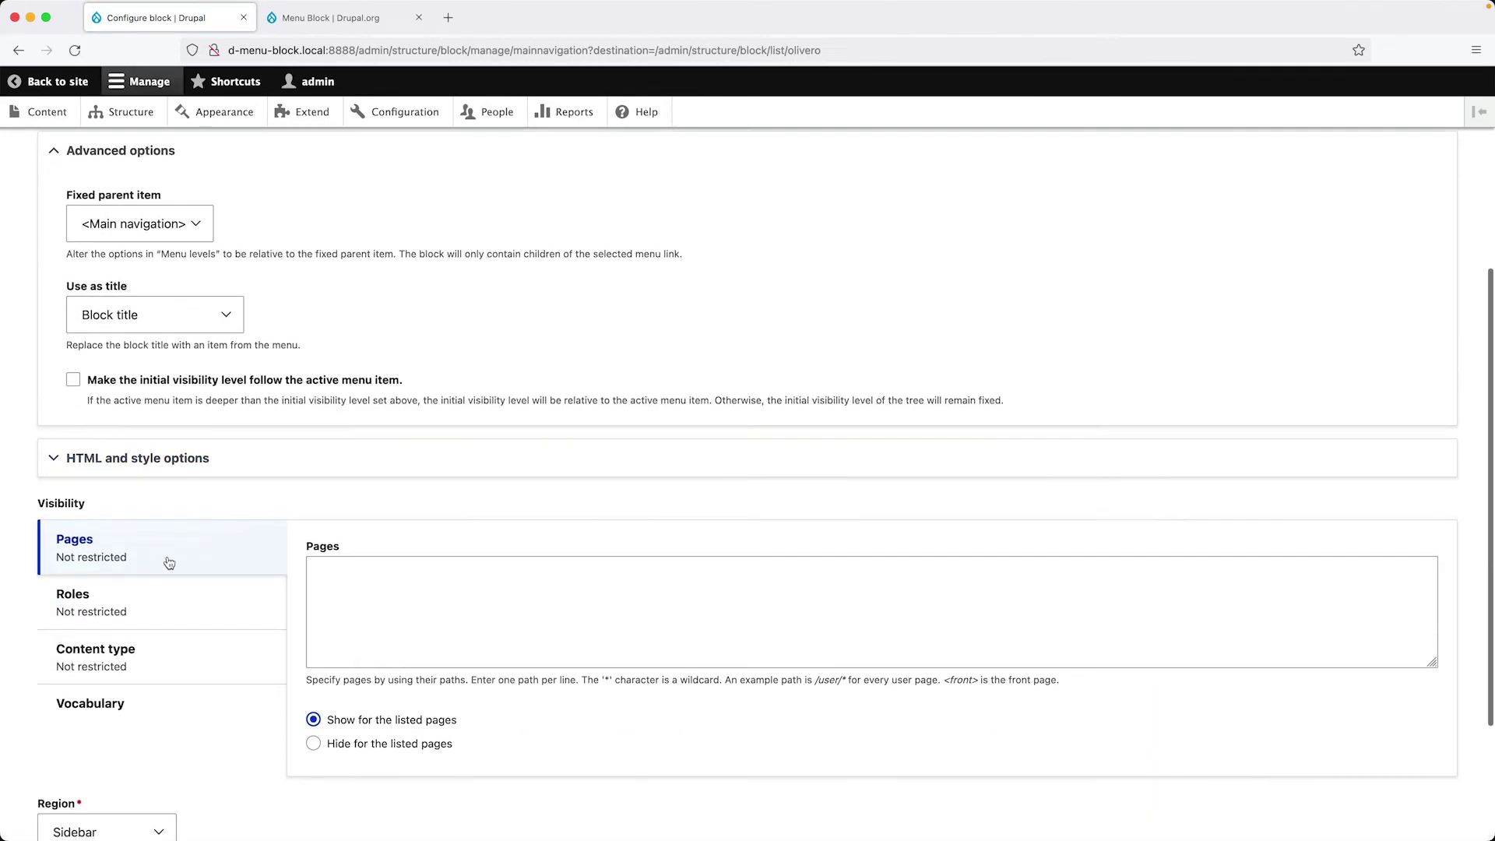
{"action": "left_click", "coordinate": [151, 464]}
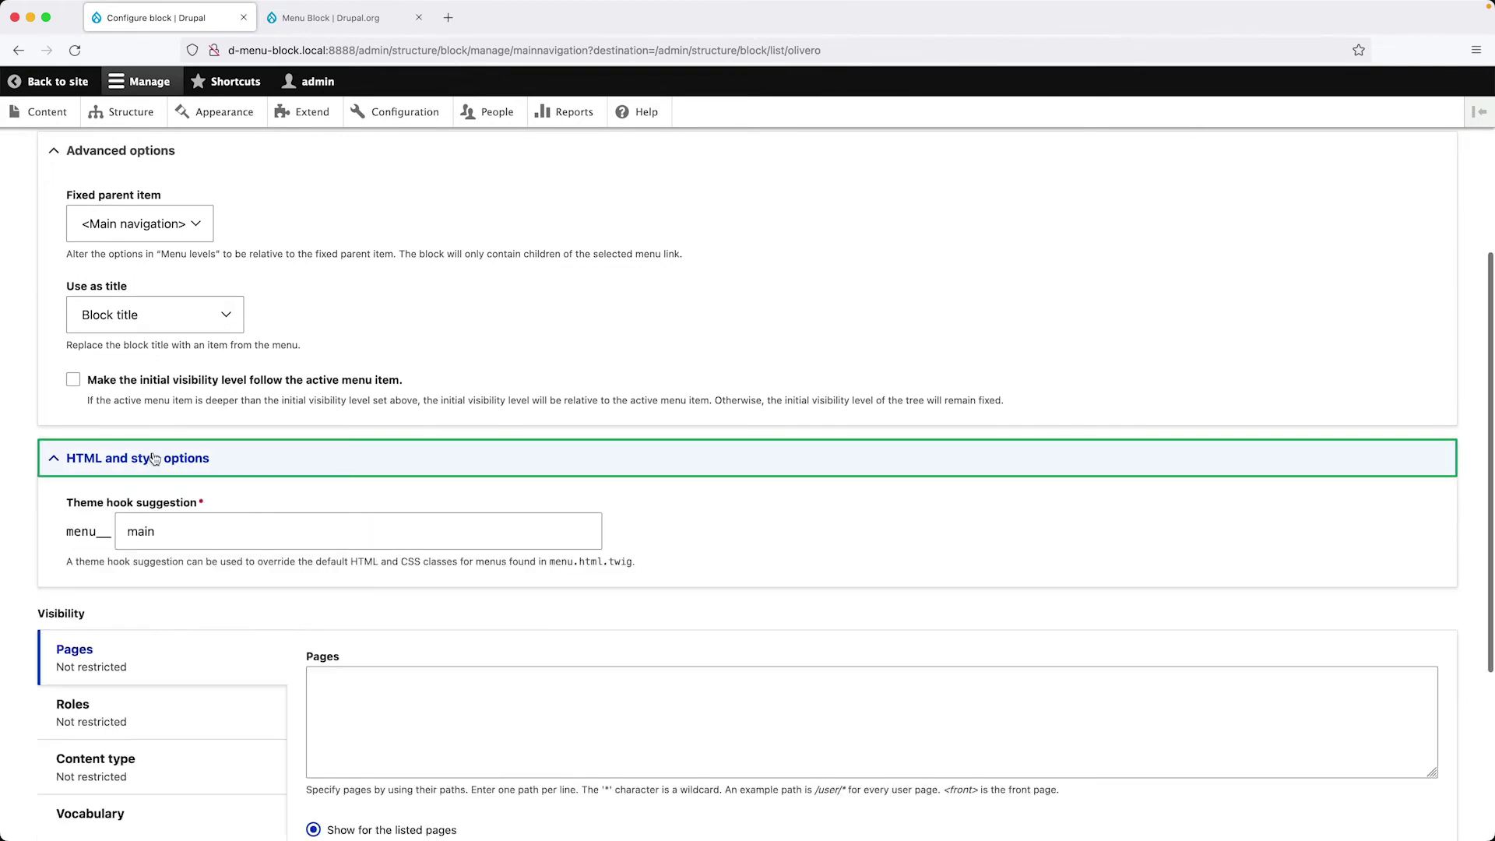
{"action": "left_click", "coordinate": [221, 529]}
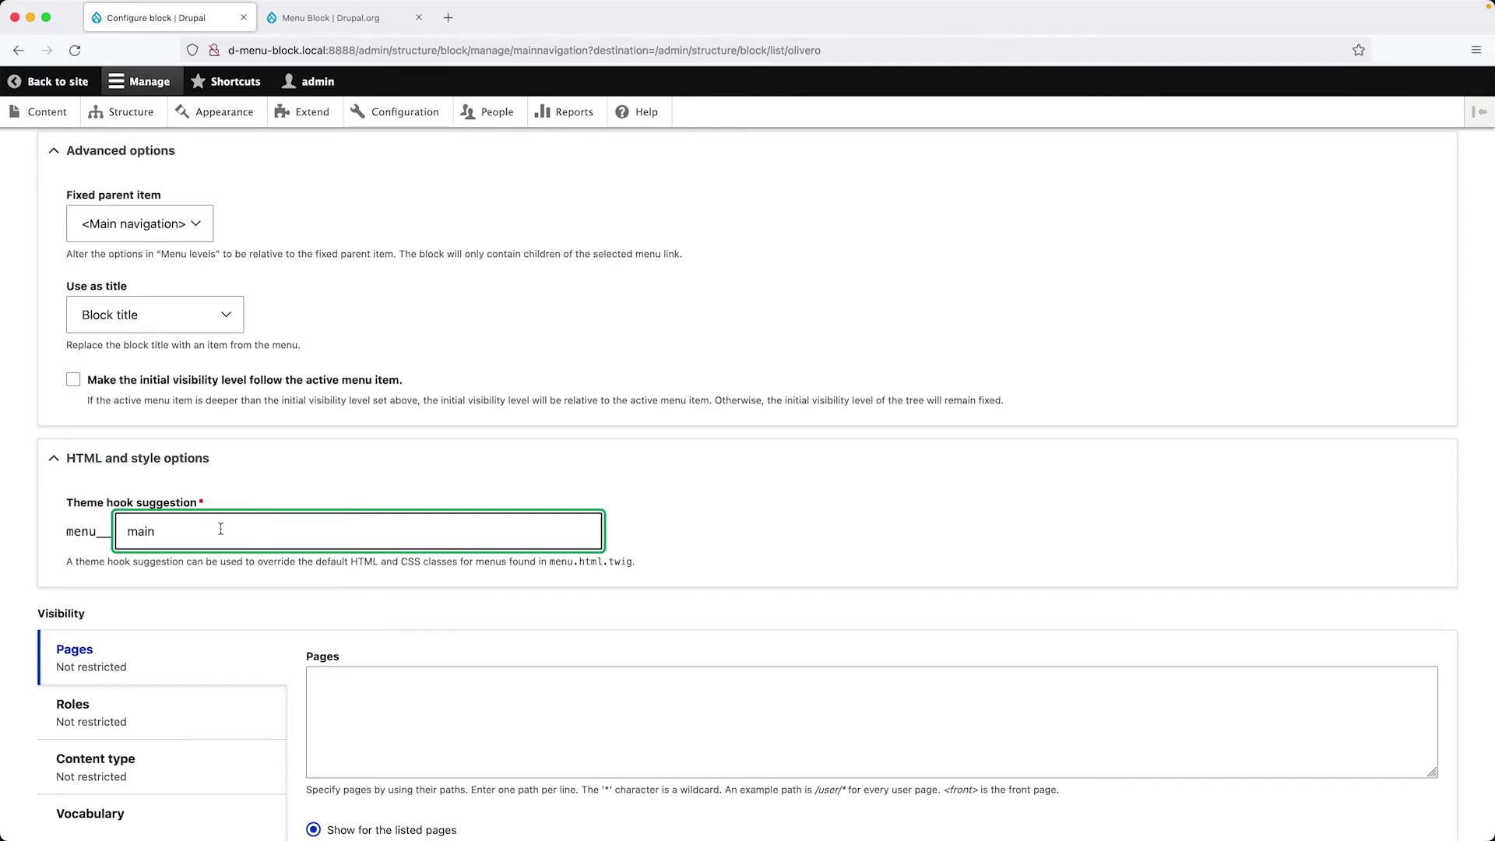
{"action": "type", "text": "__primary_sidebar"}
{"action": "scroll", "coordinate": [220, 524], "scroll_direction": "down", "scroll_amount": 4}
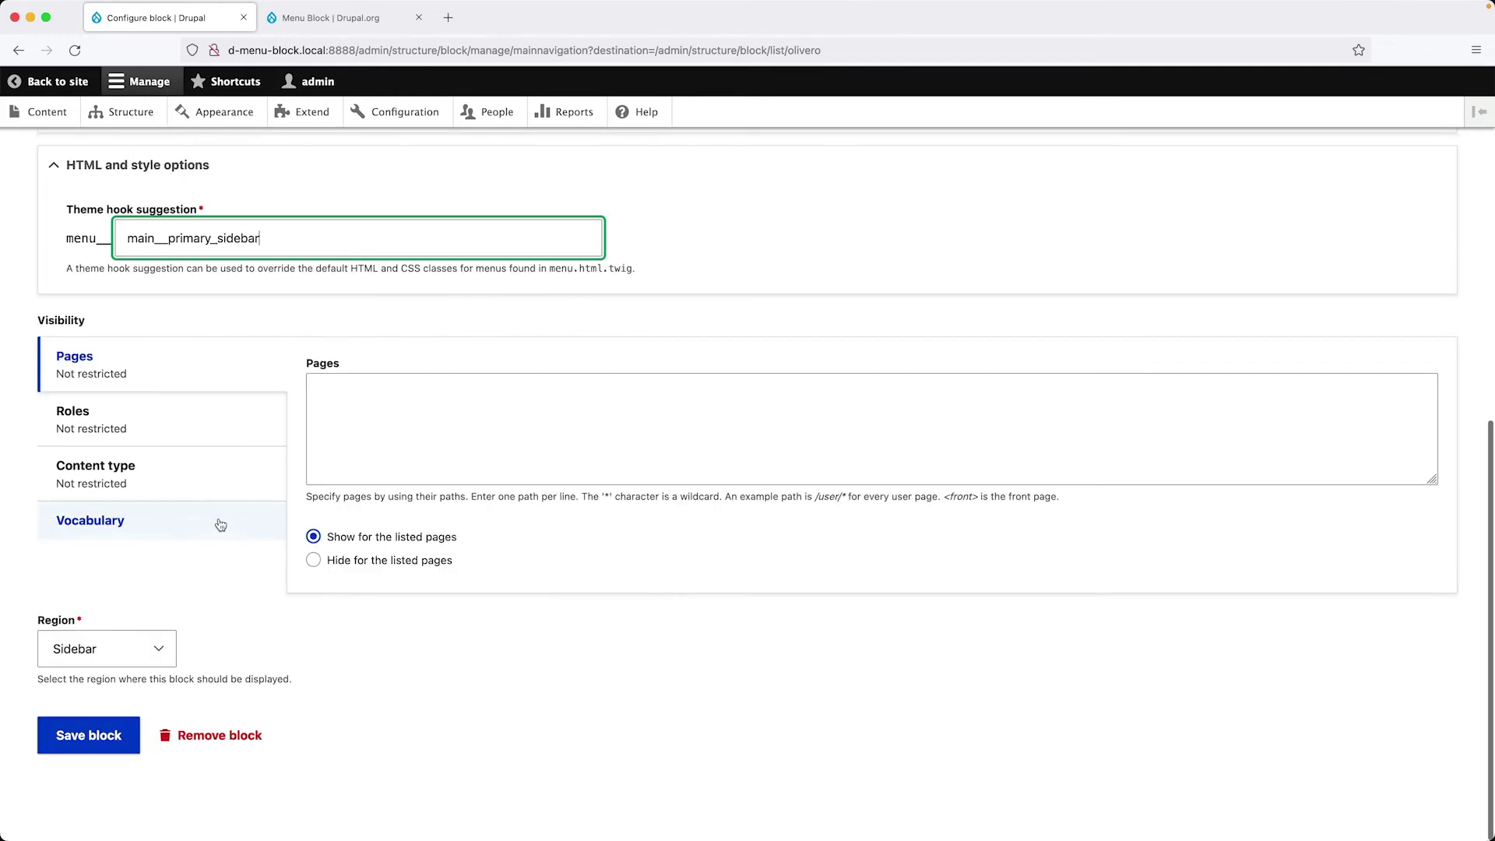
{"action": "left_click", "coordinate": [119, 738]}
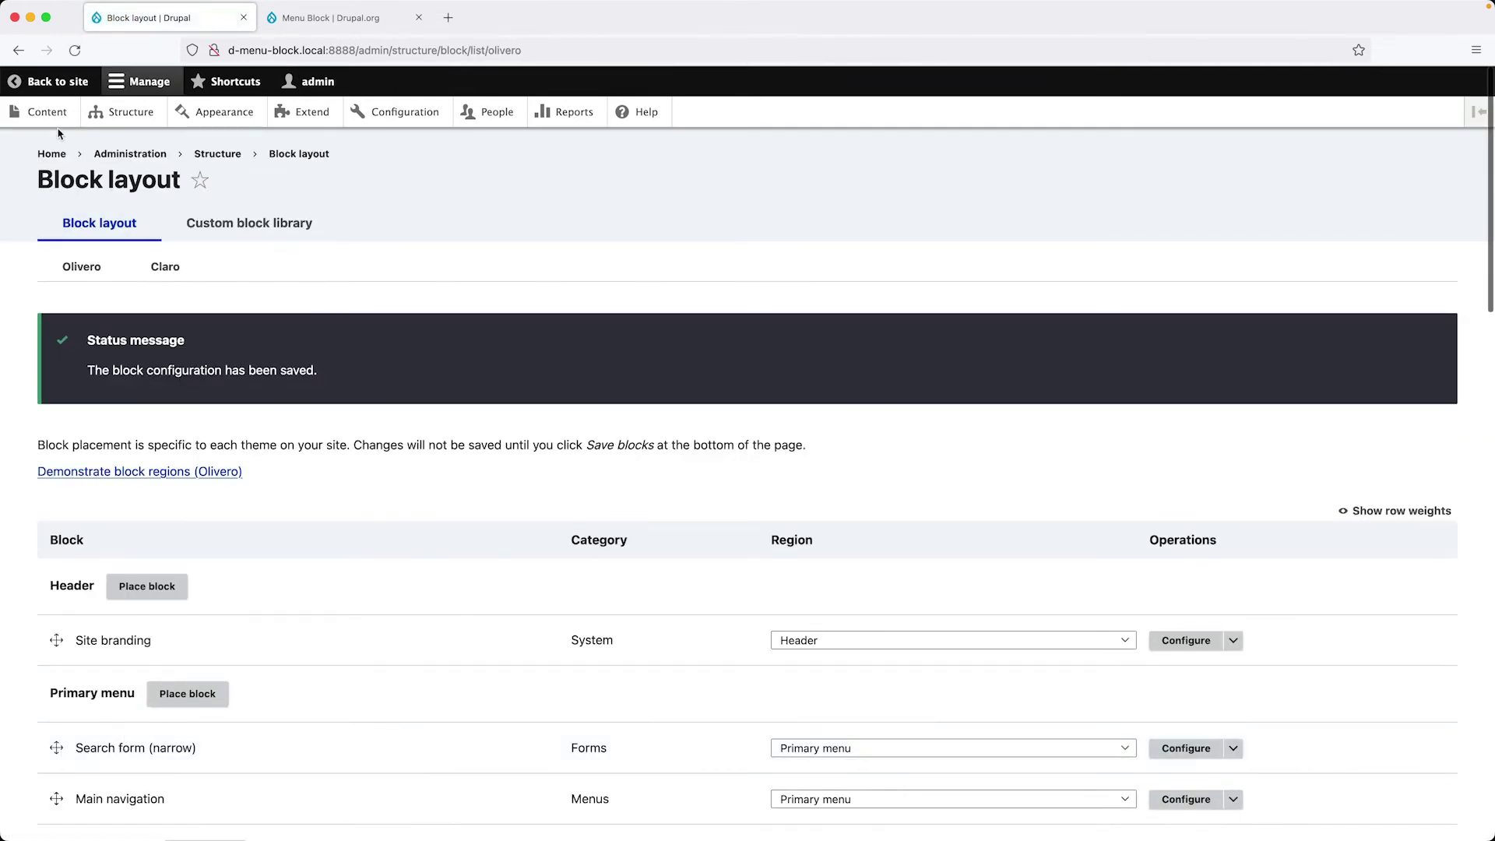
{"action": "left_click", "coordinate": [54, 81]}
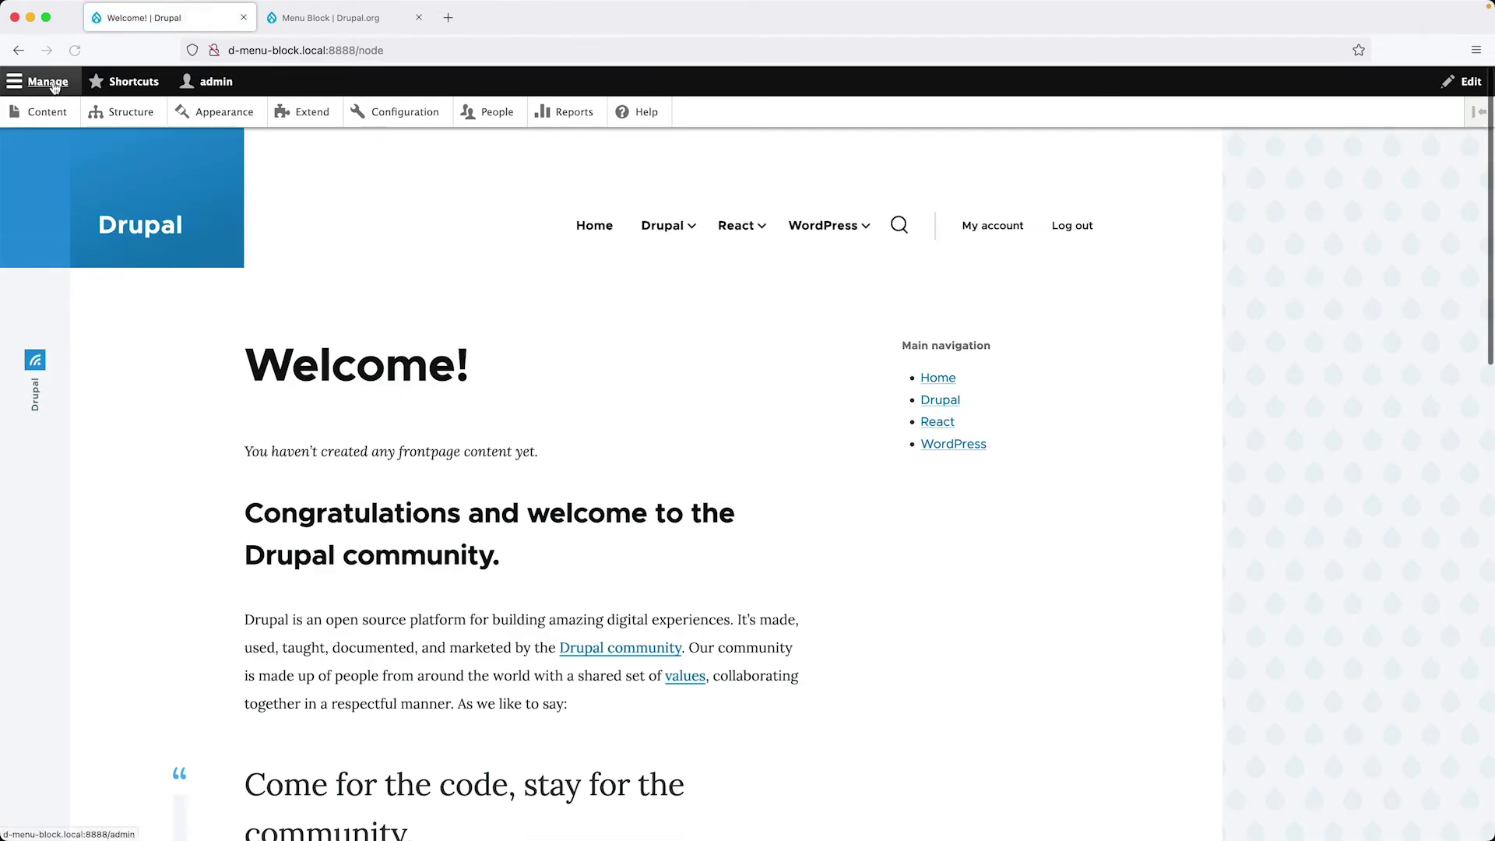
Step: Inspect the front page's sidebar Main navigation markup in Firefox, then switch to Terminal
{"action": "mouse_move", "coordinate": [968, 442]}
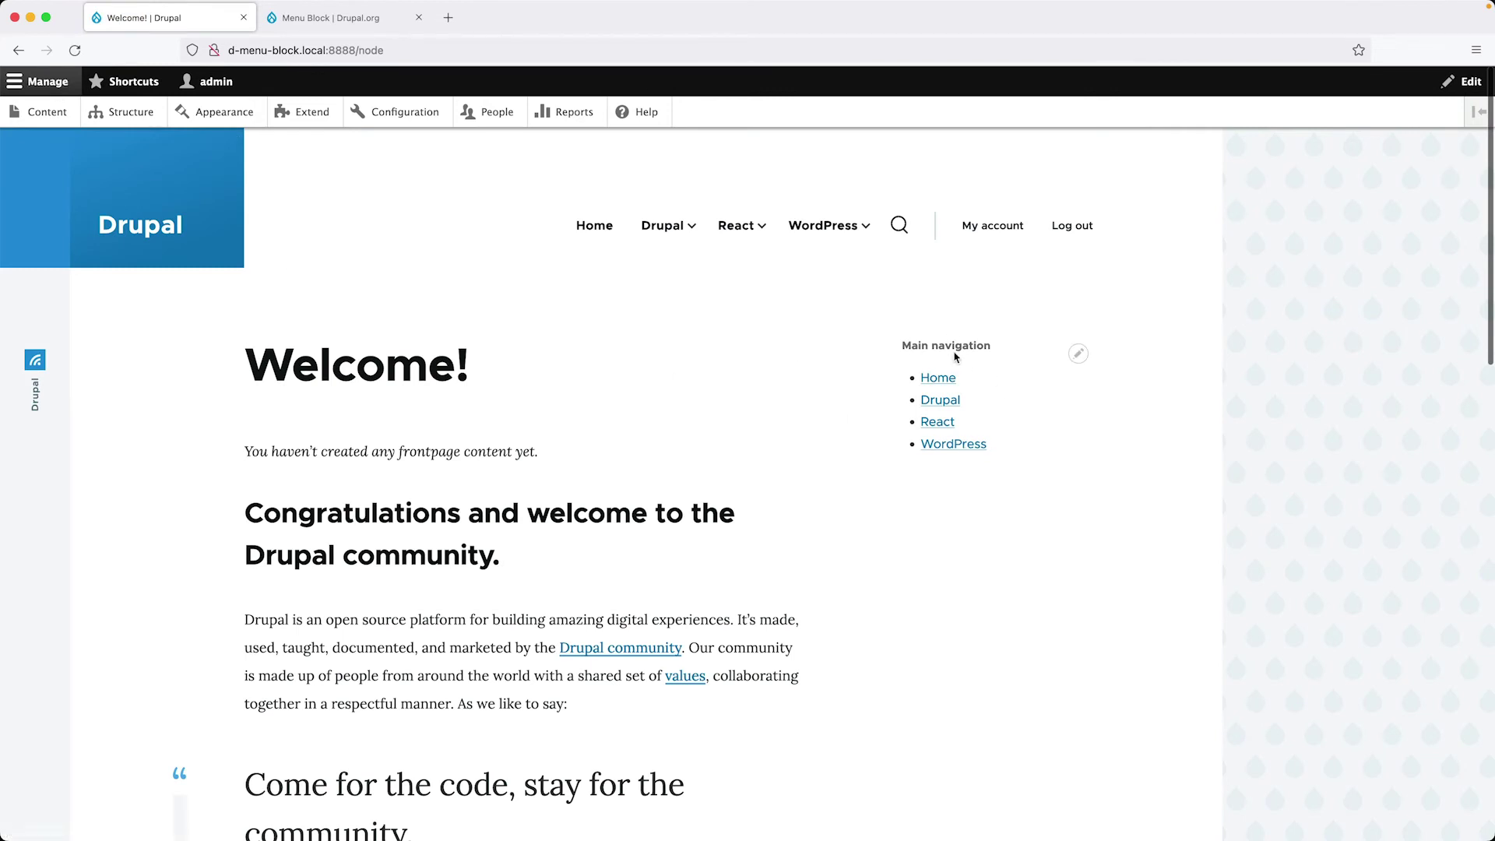
{"action": "right_click", "coordinate": [923, 345]}
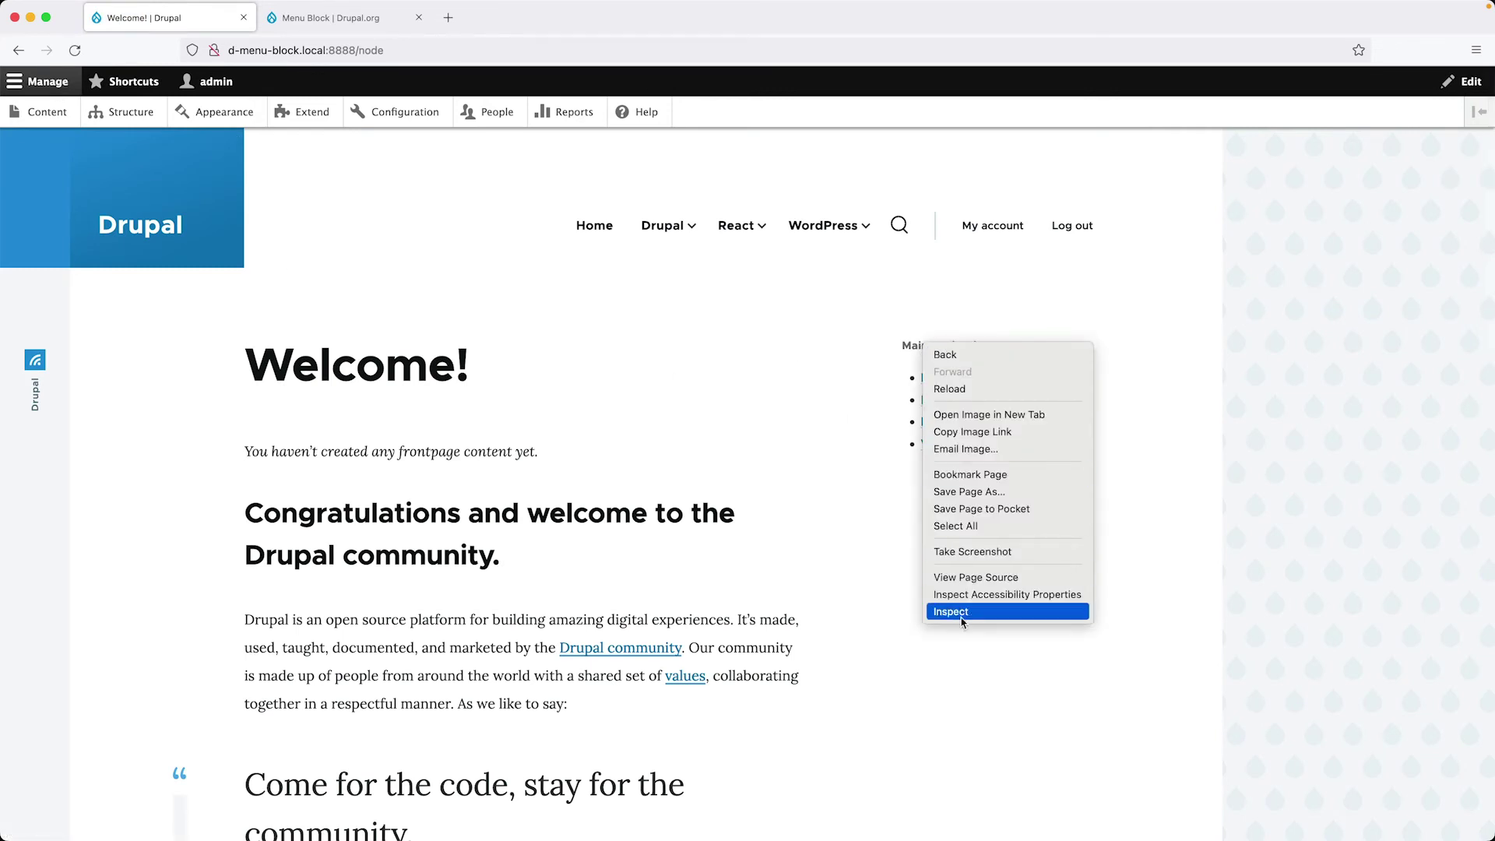
{"action": "left_click", "coordinate": [963, 613]}
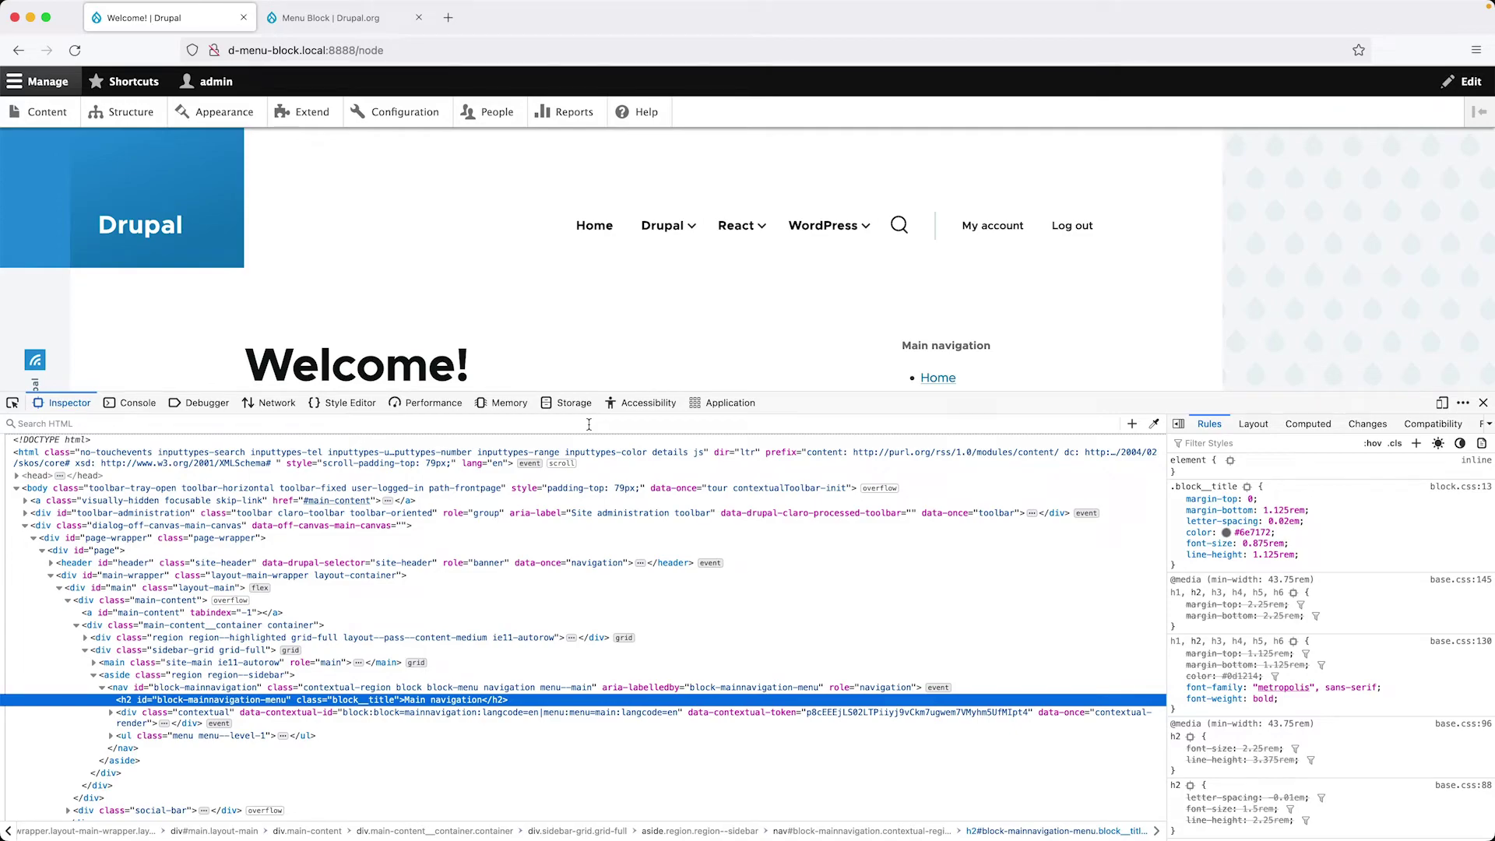
{"action": "key", "text": "super+Tab"}
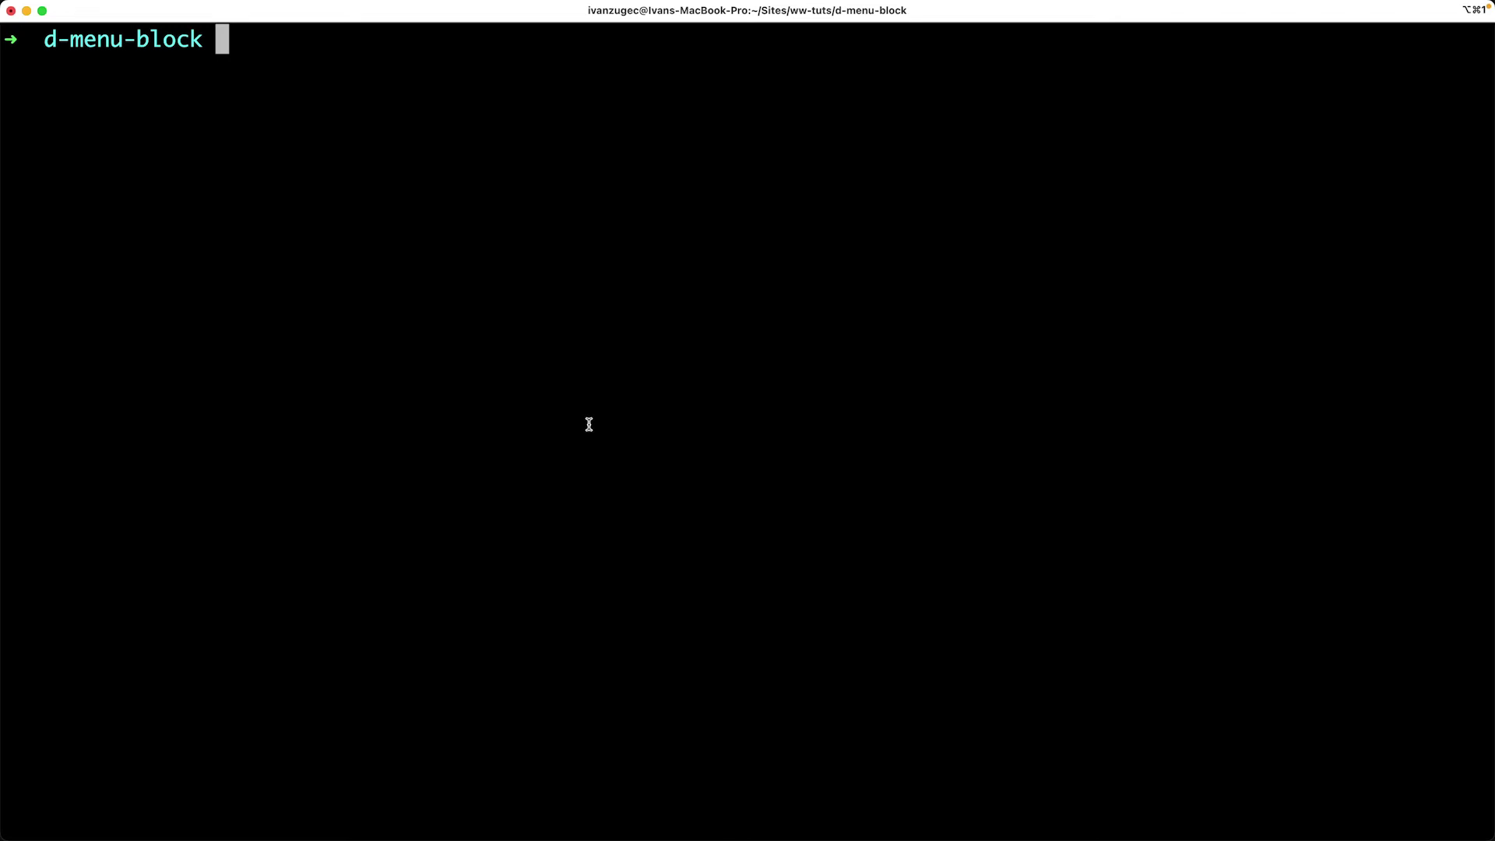
Step: Open development.services.yml from the terminal's scaffolding output in VS Code
{"action": "scroll", "coordinate": [589, 424], "scroll_direction": "up", "scroll_amount": 10}
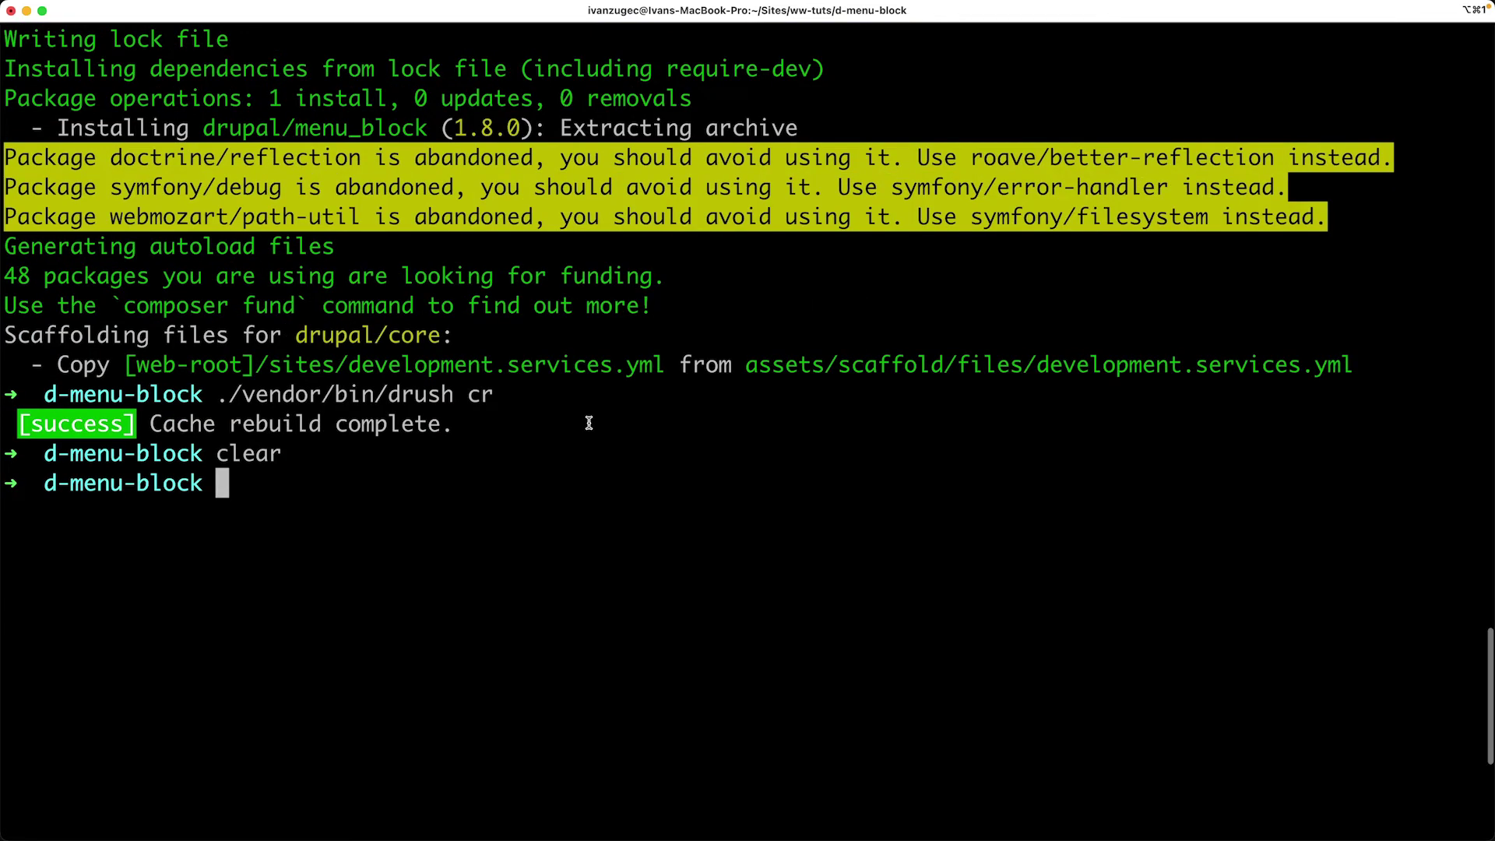
{"action": "left_click_drag", "start_coordinate": [745, 364], "coordinate": [1355, 364]}
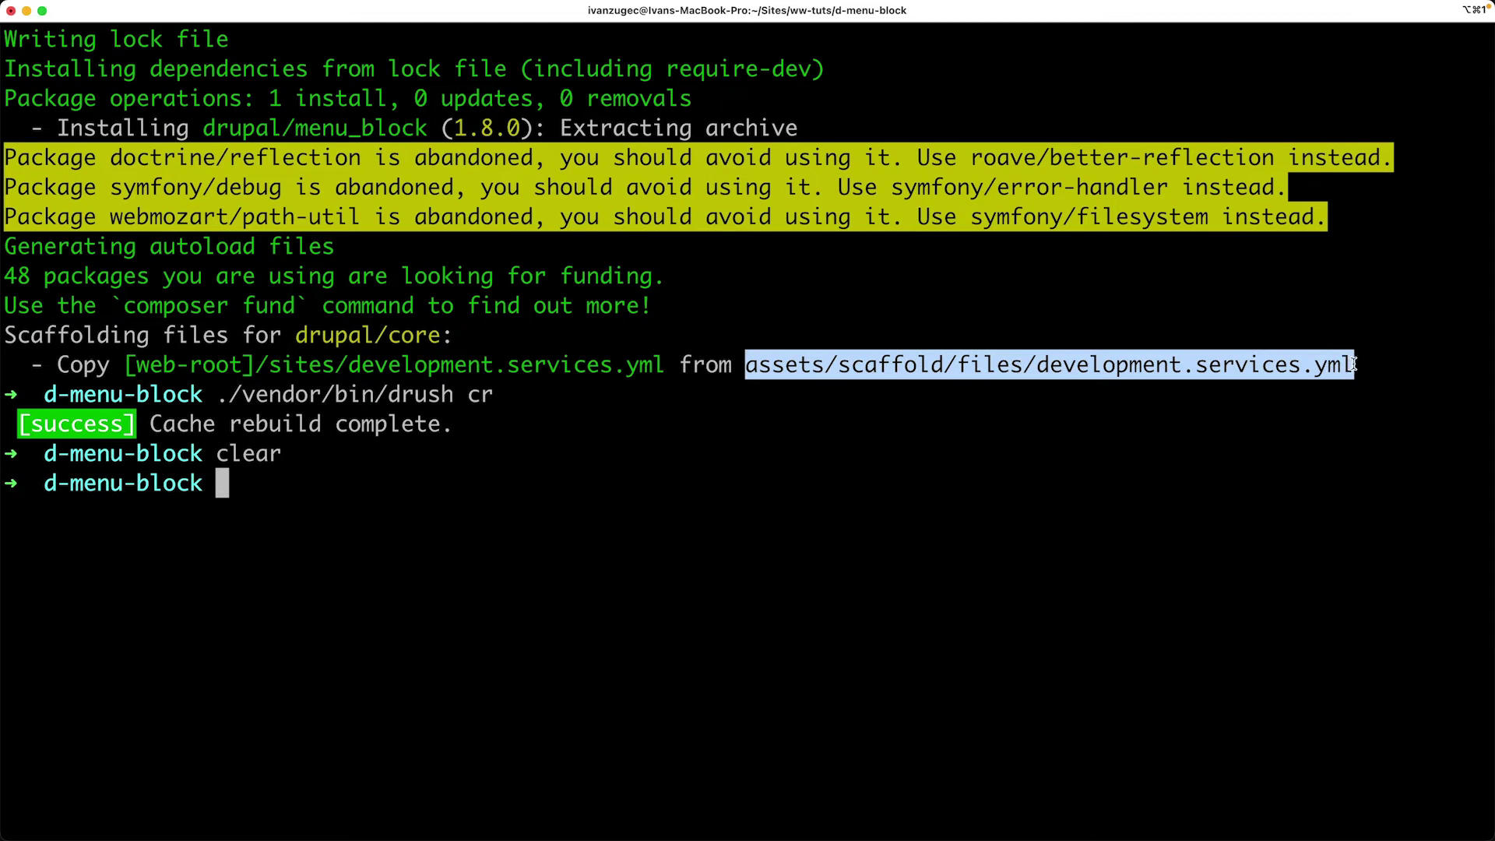
{"action": "left_click", "coordinate": [1290, 366]}
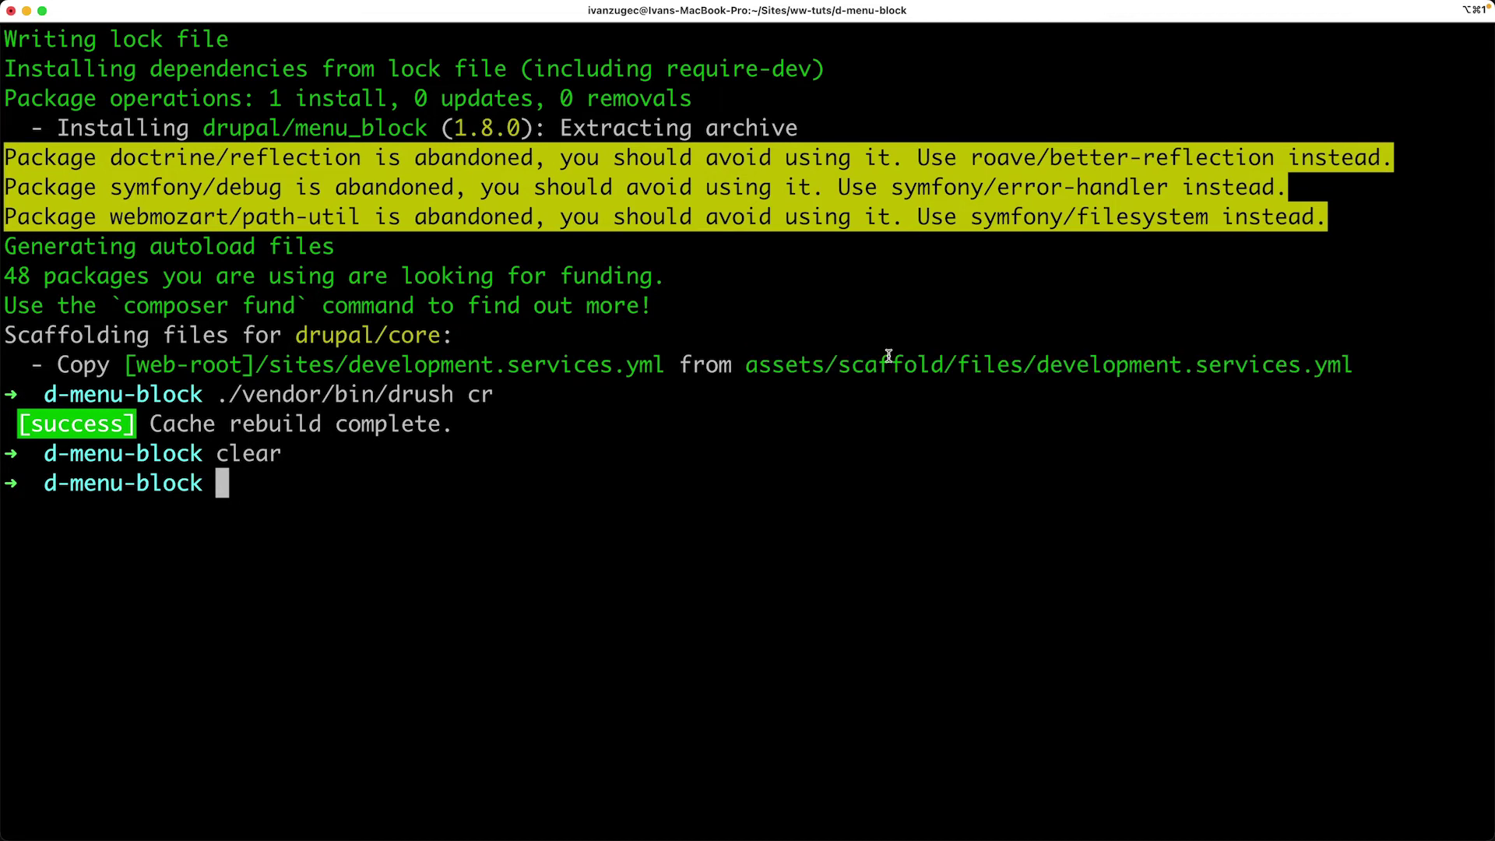
{"action": "left_click", "coordinate": [664, 368], "text": "super"}
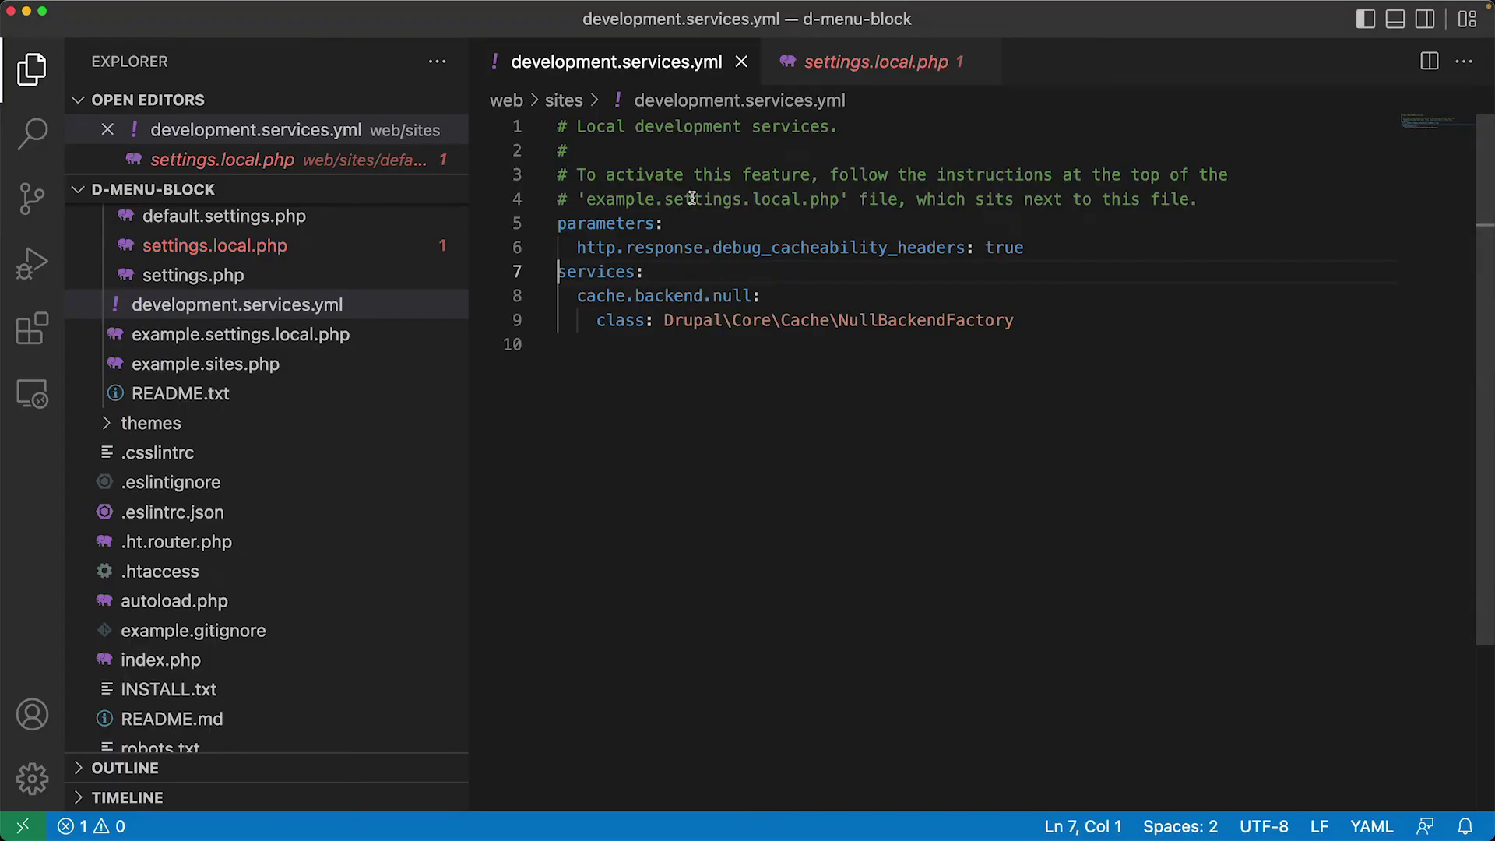
Step: Insert twig.config with debug: true after line 6, aligned with the other parameters
{"action": "left_click", "coordinate": [716, 249]}
{"action": "key", "text": "End"}
{"action": "key", "text": "Return"}
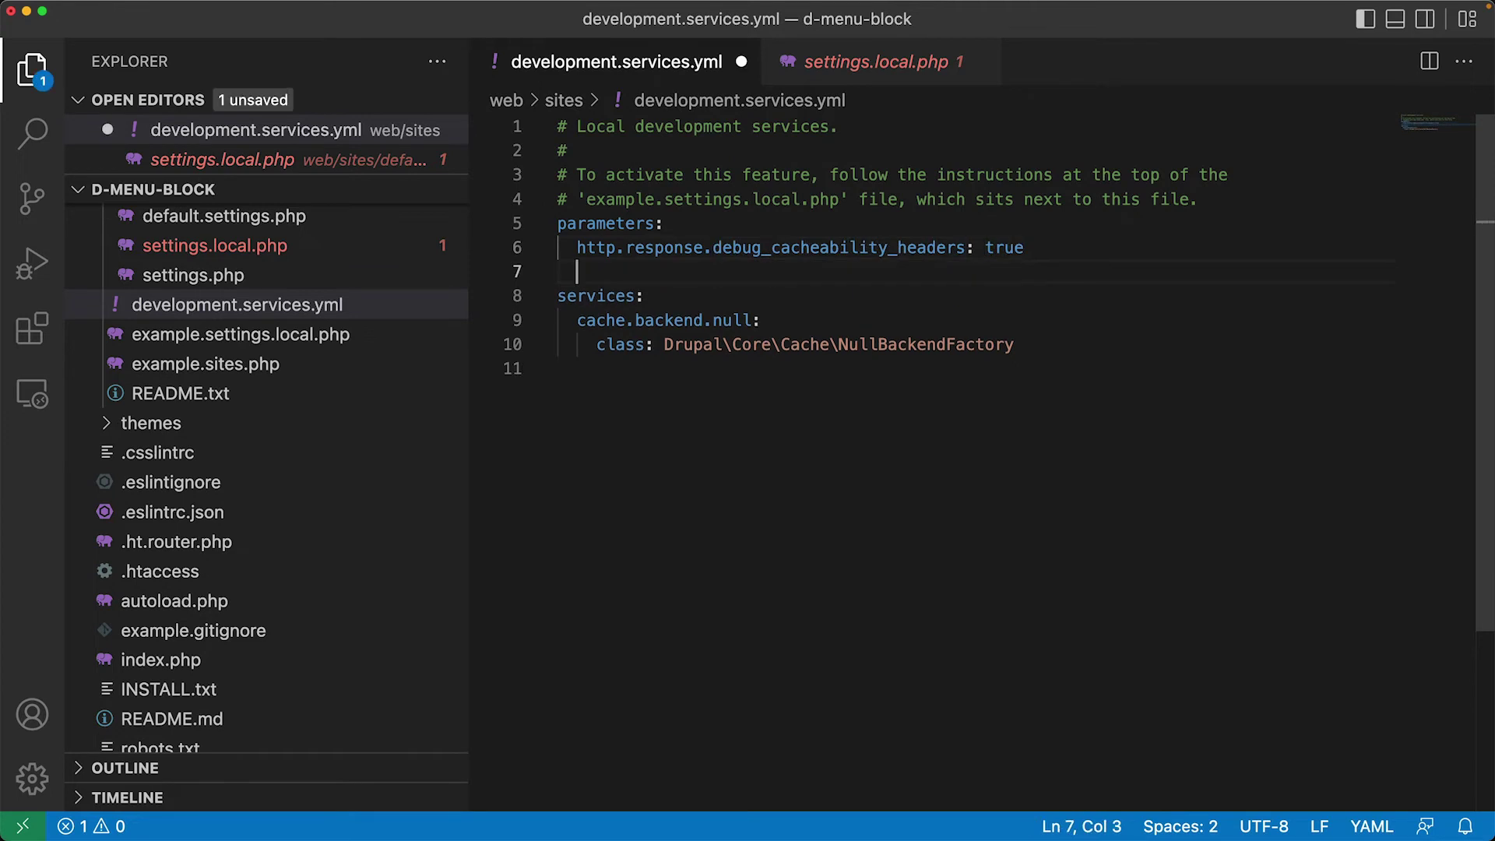
{"action": "type", "text": "twig.config:     debug: true"}
{"action": "left_click", "coordinate": [598, 271]}
{"action": "key", "text": "BackSpace"}
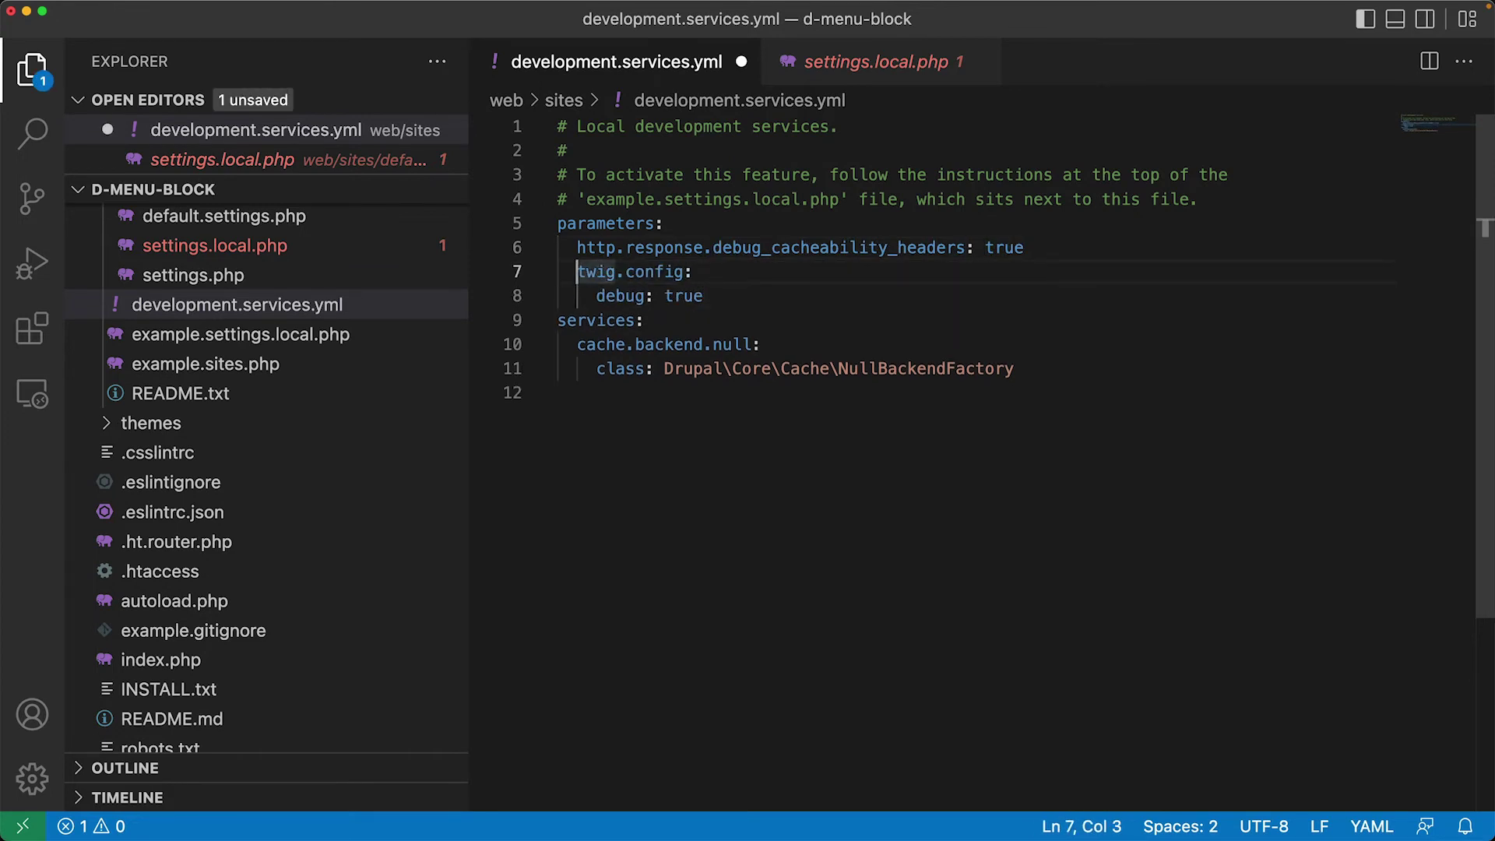
{"action": "left_click", "coordinate": [616, 296]}
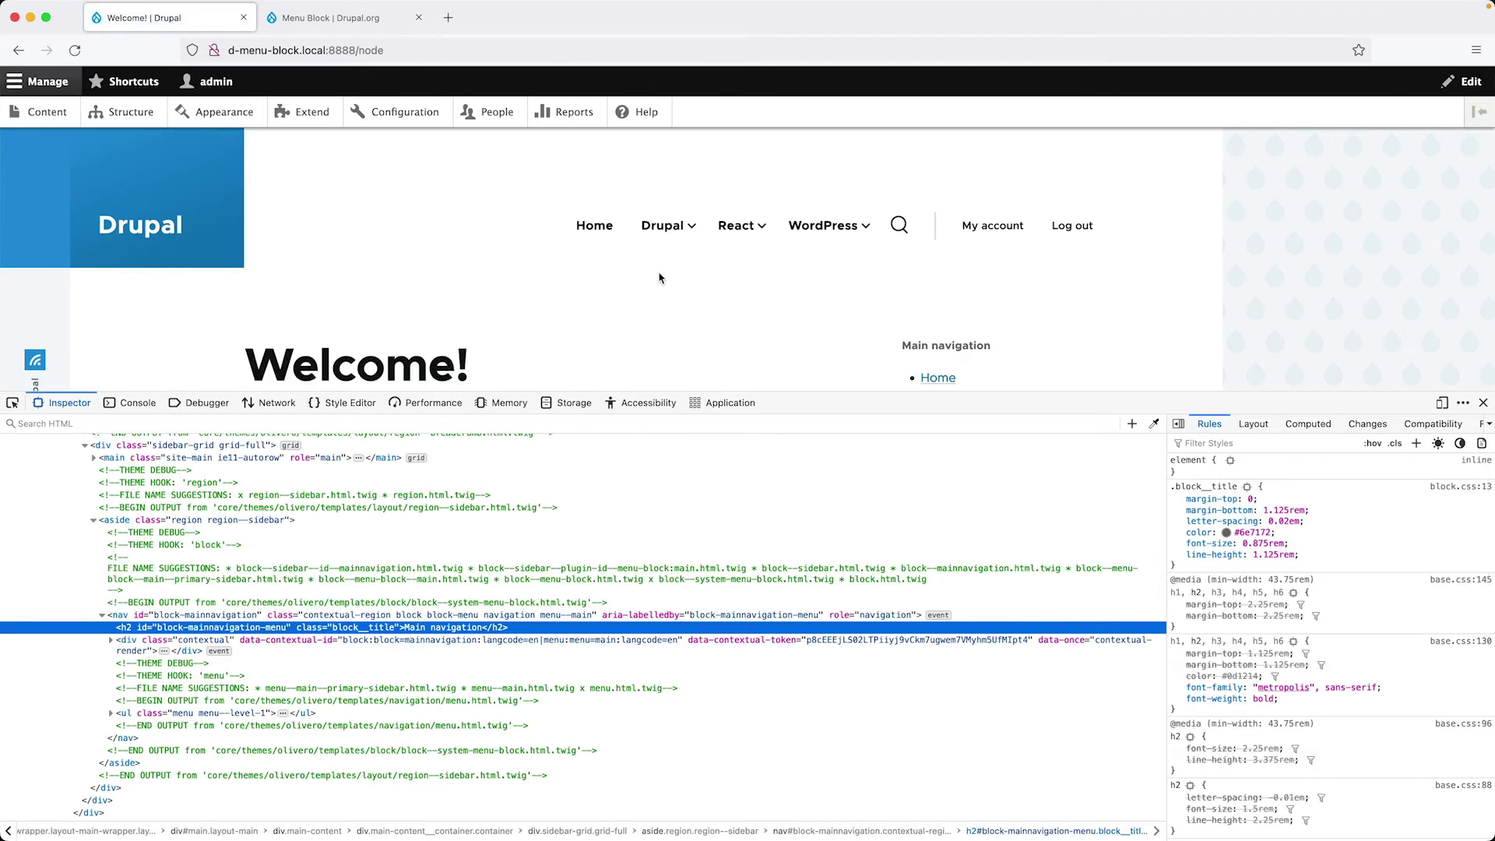
Step: Find --main--primary-sidebar in the sidebar menu's file name suggestions, then close devtools and scroll to the footer
{"action": "scroll", "coordinate": [629, 315], "scroll_direction": "down", "scroll_amount": 2}
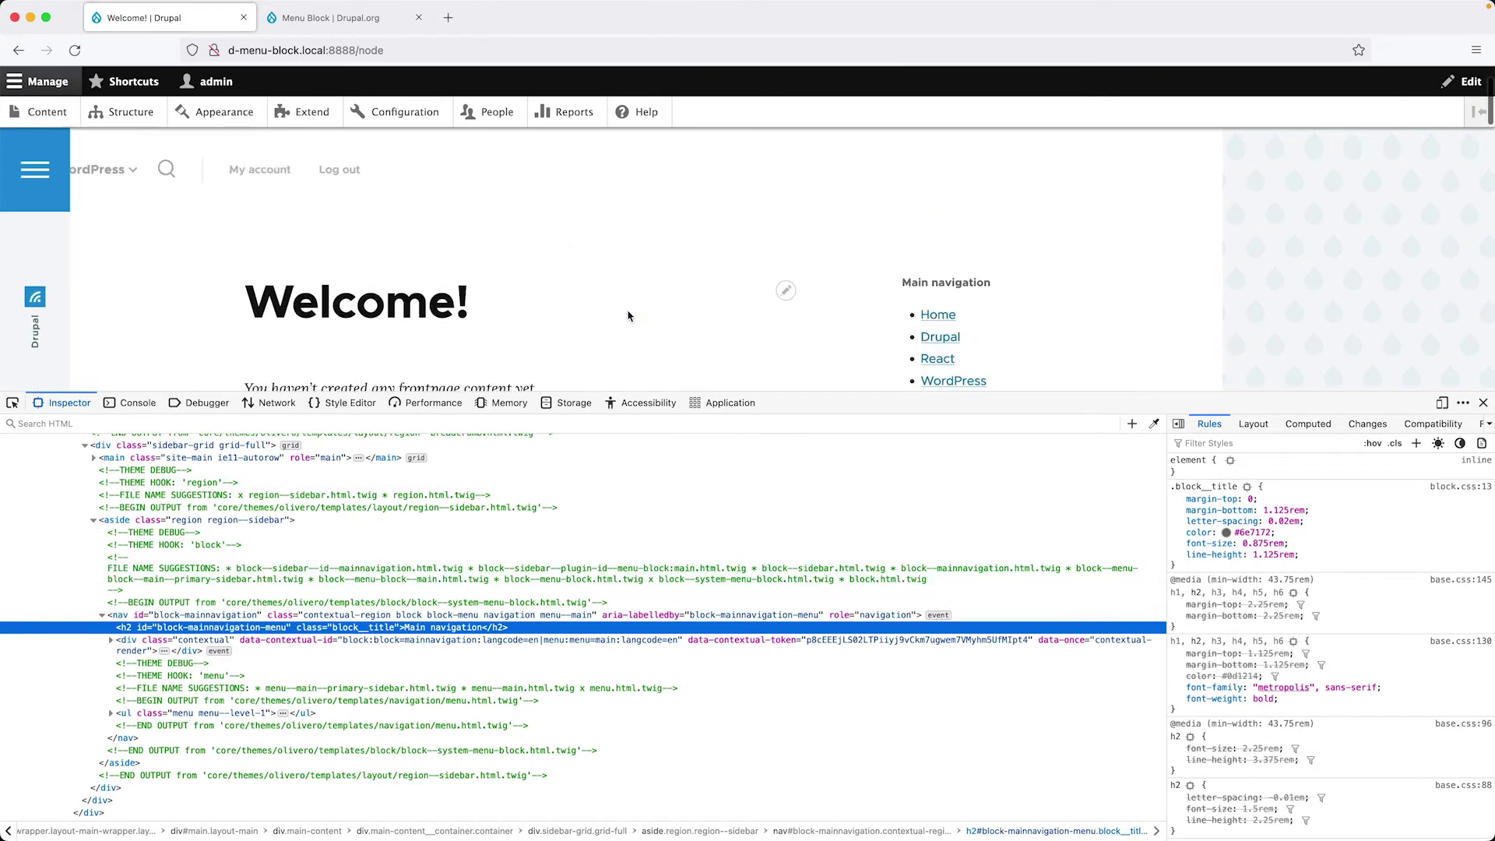
{"action": "left_click", "coordinate": [13, 402]}
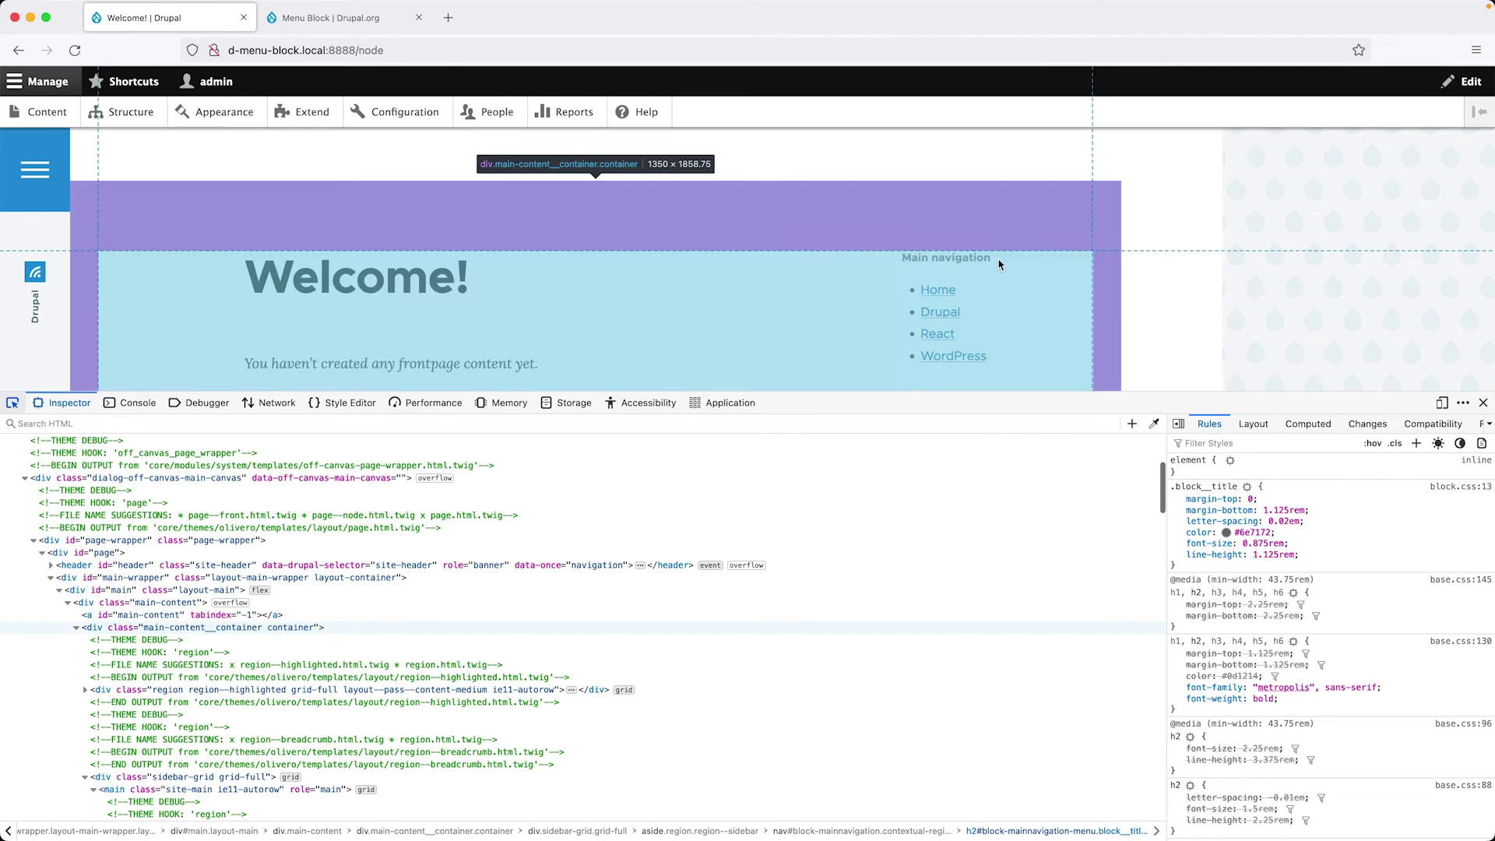
{"action": "left_click", "coordinate": [966, 258]}
{"action": "scroll", "coordinate": [261, 631], "scroll_direction": "up", "scroll_amount": 2}
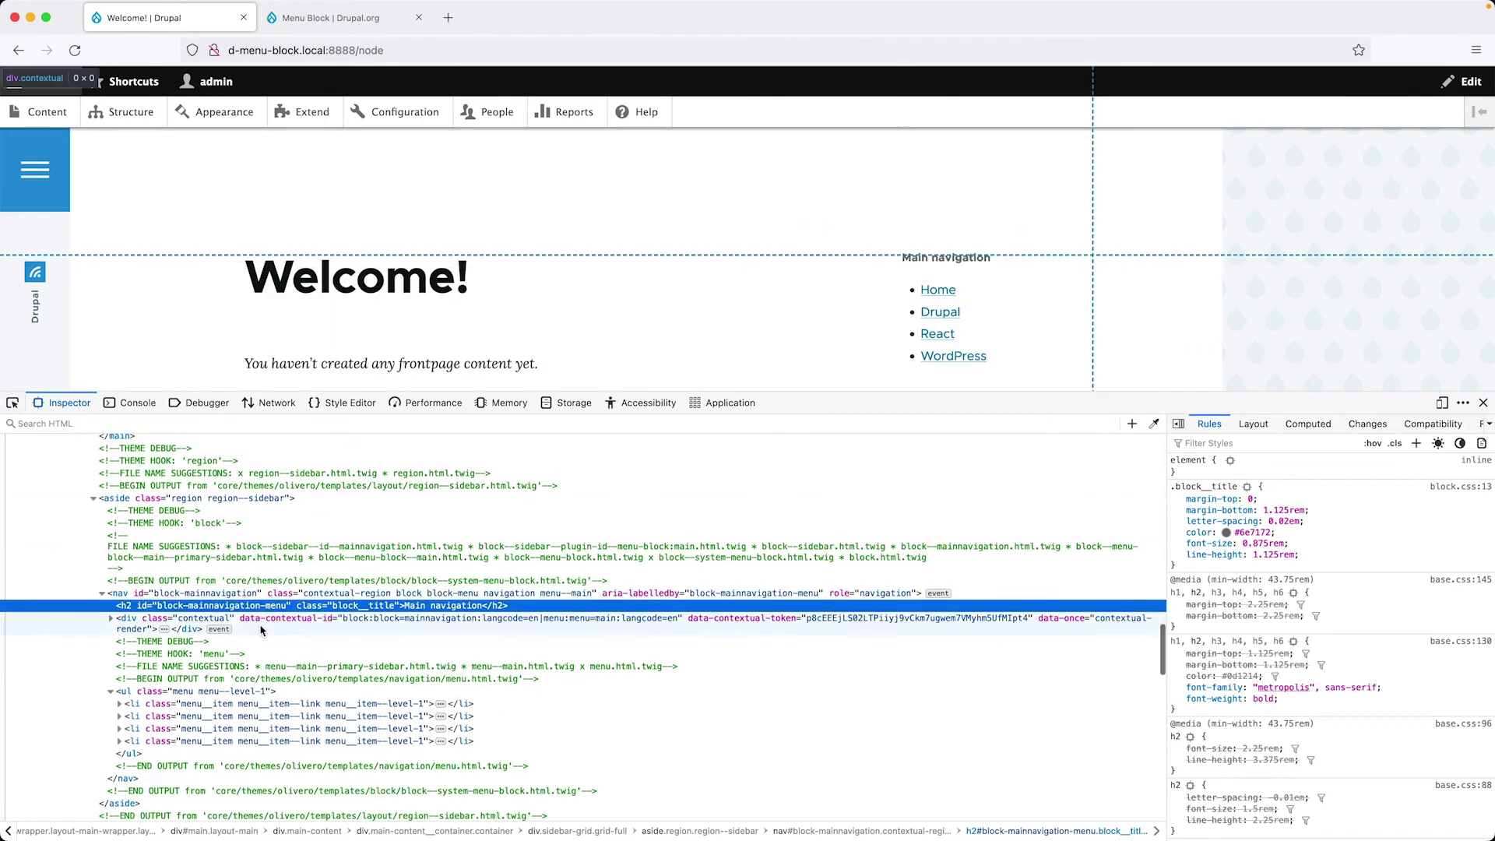
{"action": "scroll", "coordinate": [261, 631], "scroll_direction": "down", "scroll_amount": 1}
{"action": "left_click", "coordinate": [382, 640]}
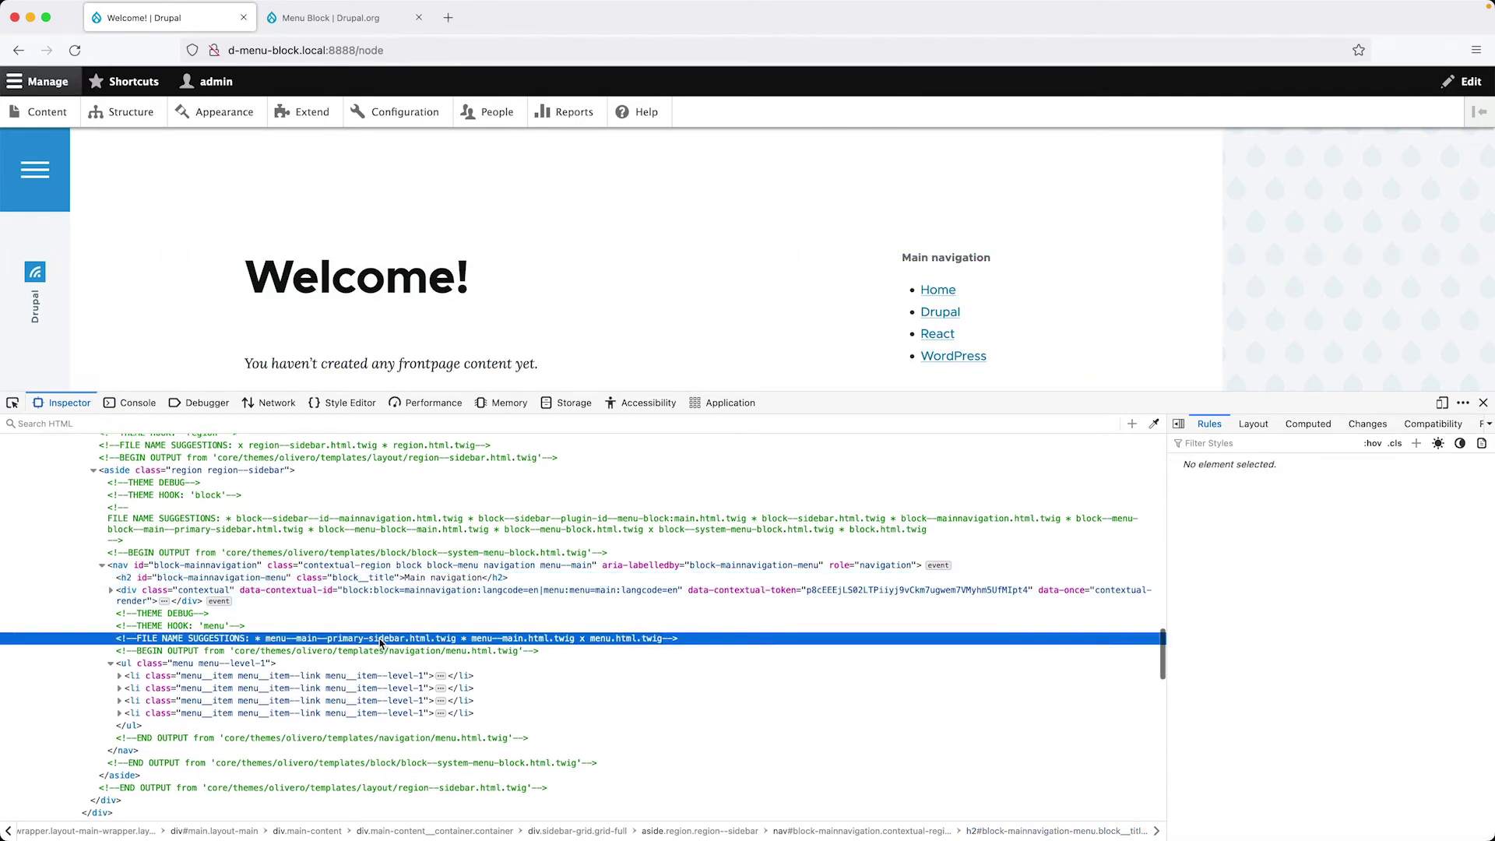
{"action": "double_click", "coordinate": [381, 640]}
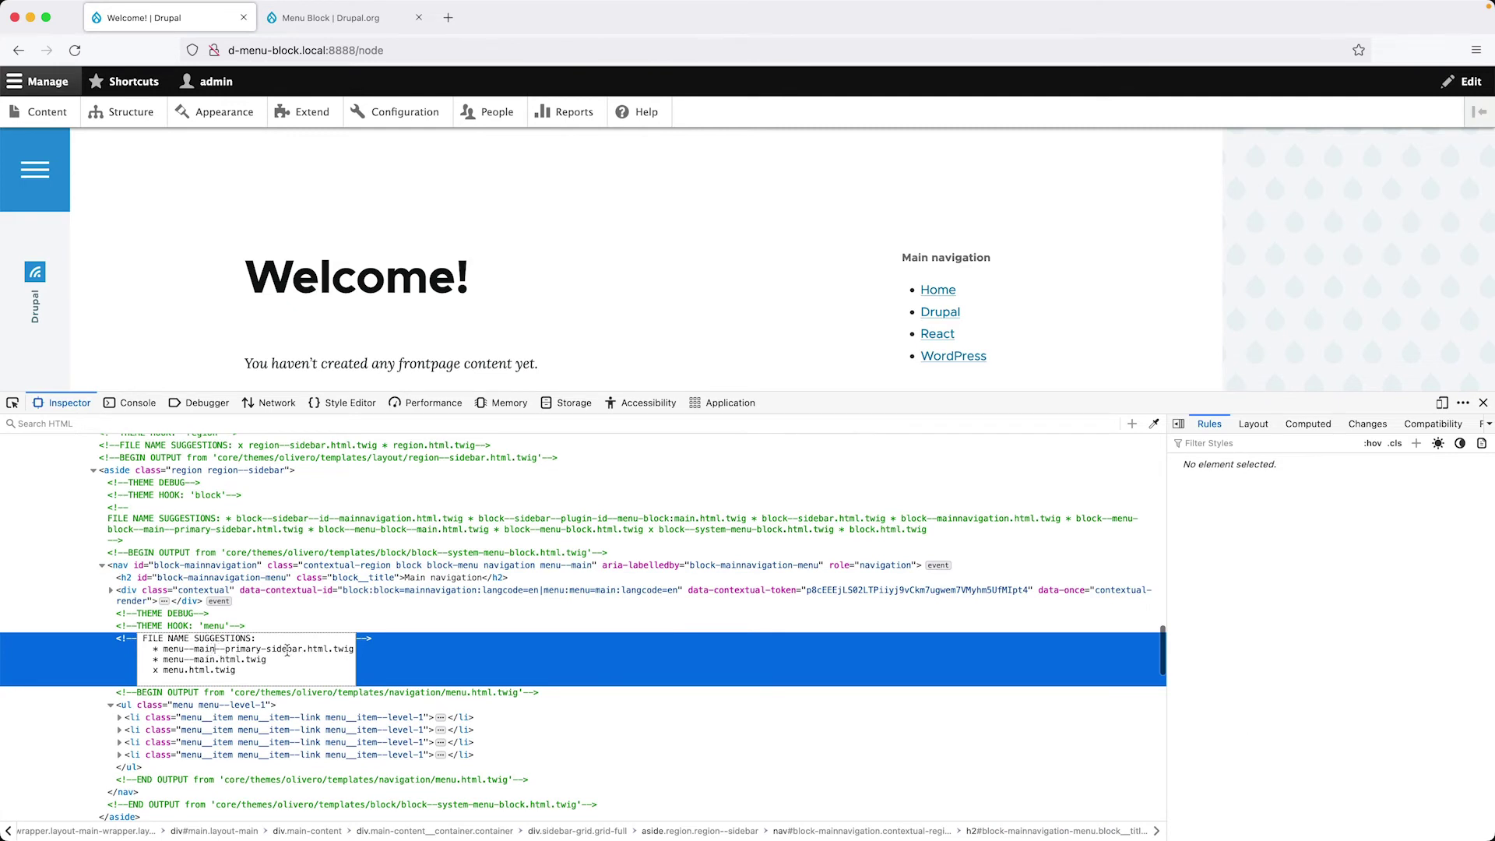
{"action": "left_click_drag", "start_coordinate": [303, 650], "coordinate": [181, 650]}
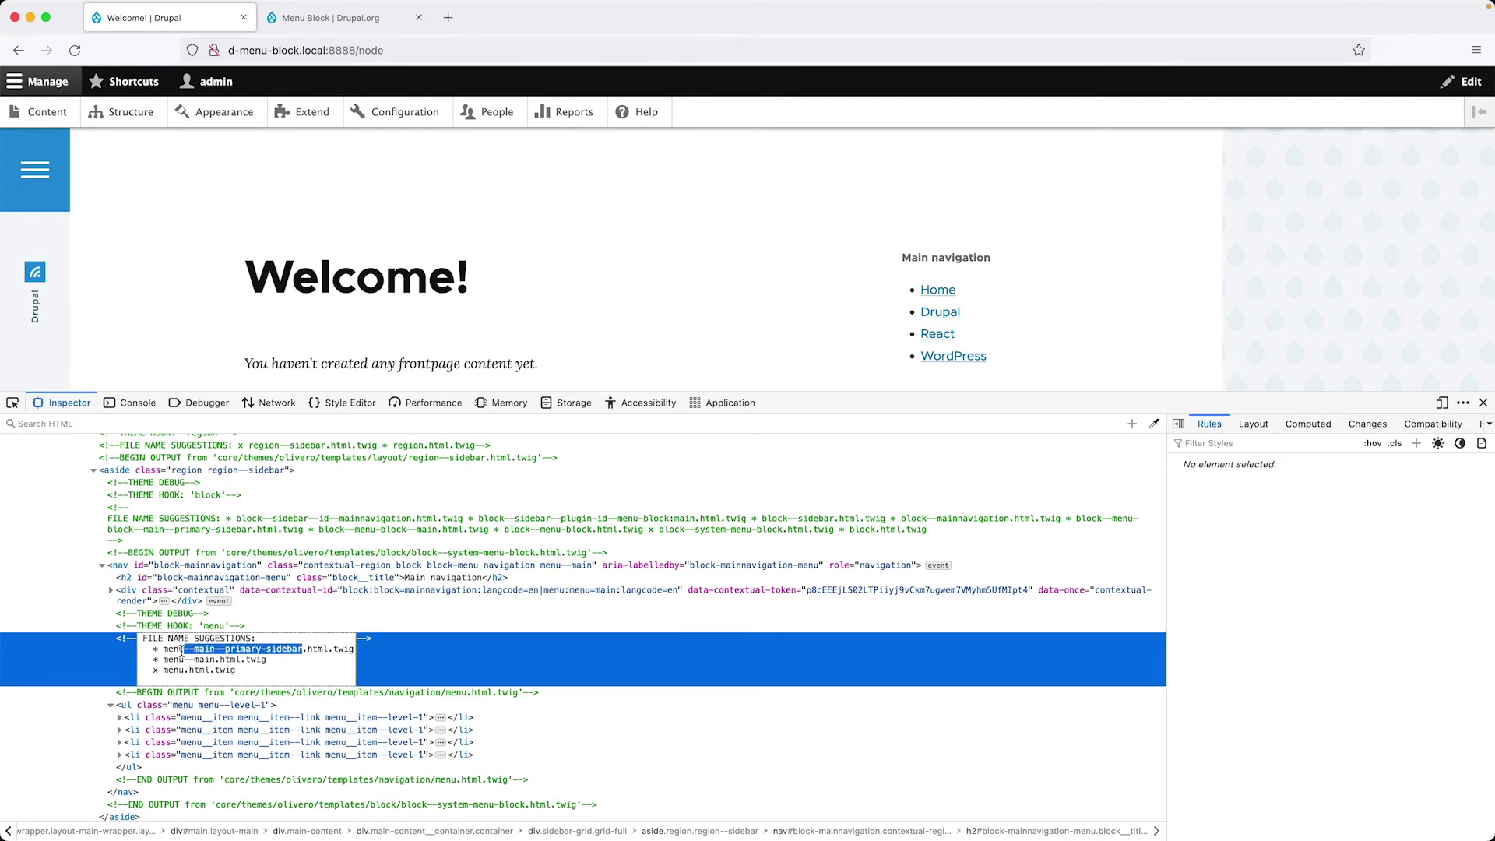
{"action": "left_click", "coordinate": [1483, 403]}
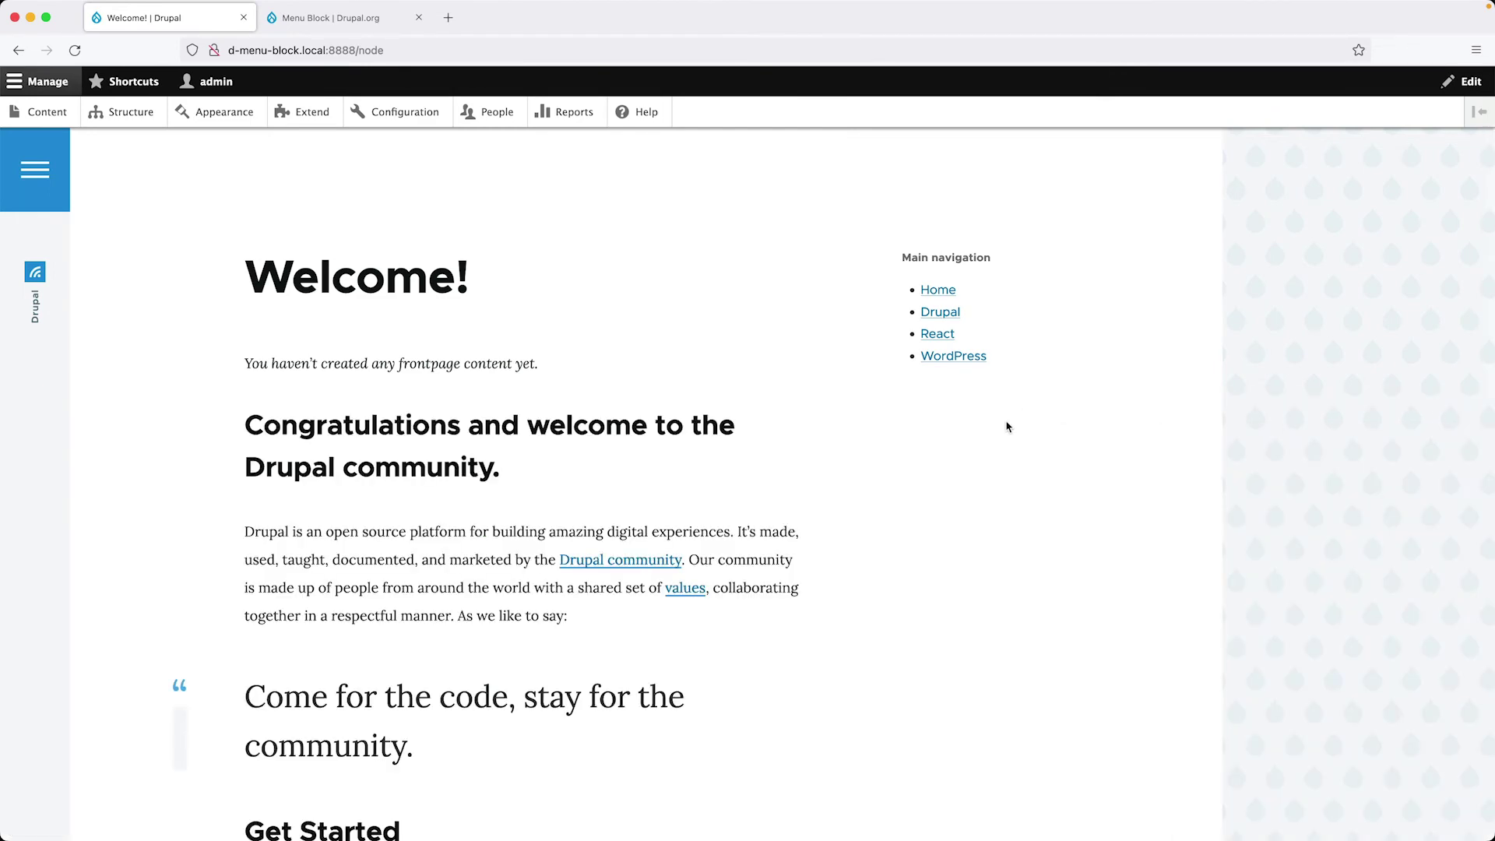
{"action": "scroll", "coordinate": [1007, 426], "scroll_direction": "down", "scroll_amount": 15}
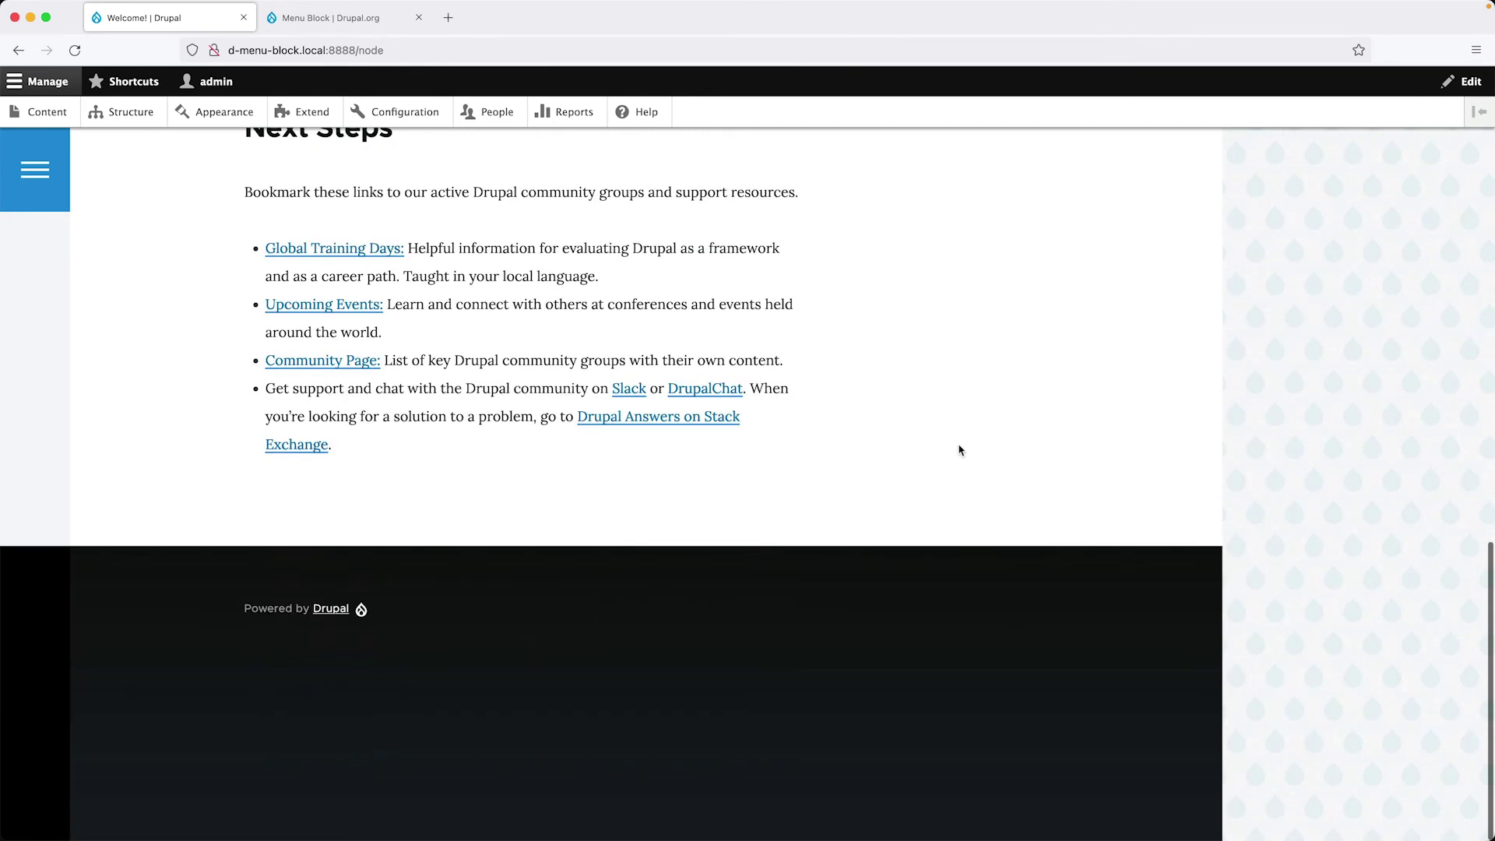
Step: Preview Olivero's block regions from Block layout, then go back to the list near Footer Top
{"action": "left_click", "coordinate": [101, 119]}
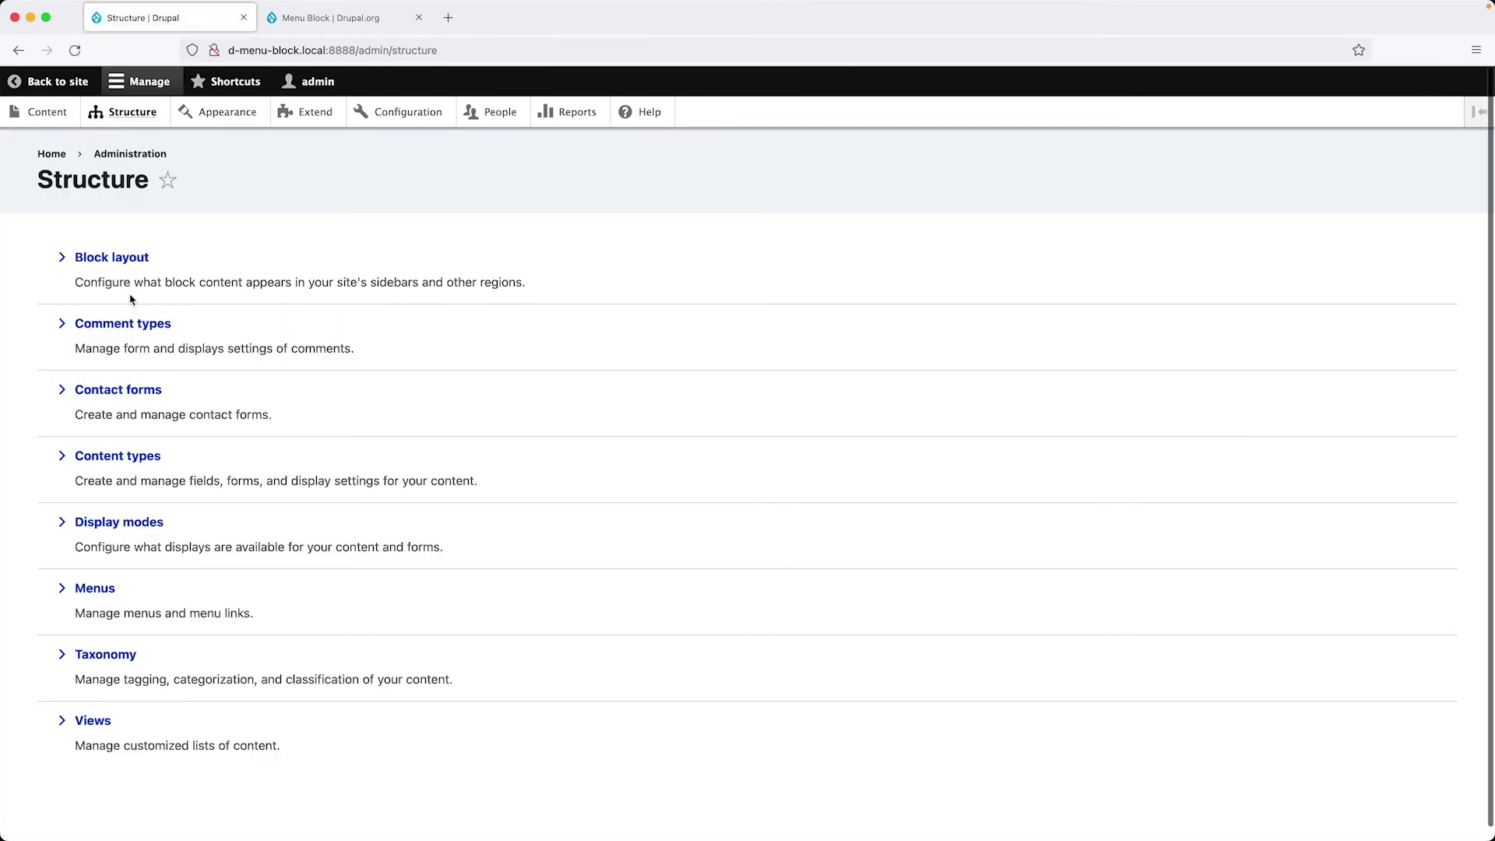
{"action": "left_click", "coordinate": [119, 266]}
{"action": "scroll", "coordinate": [311, 524], "scroll_direction": "down", "scroll_amount": 20}
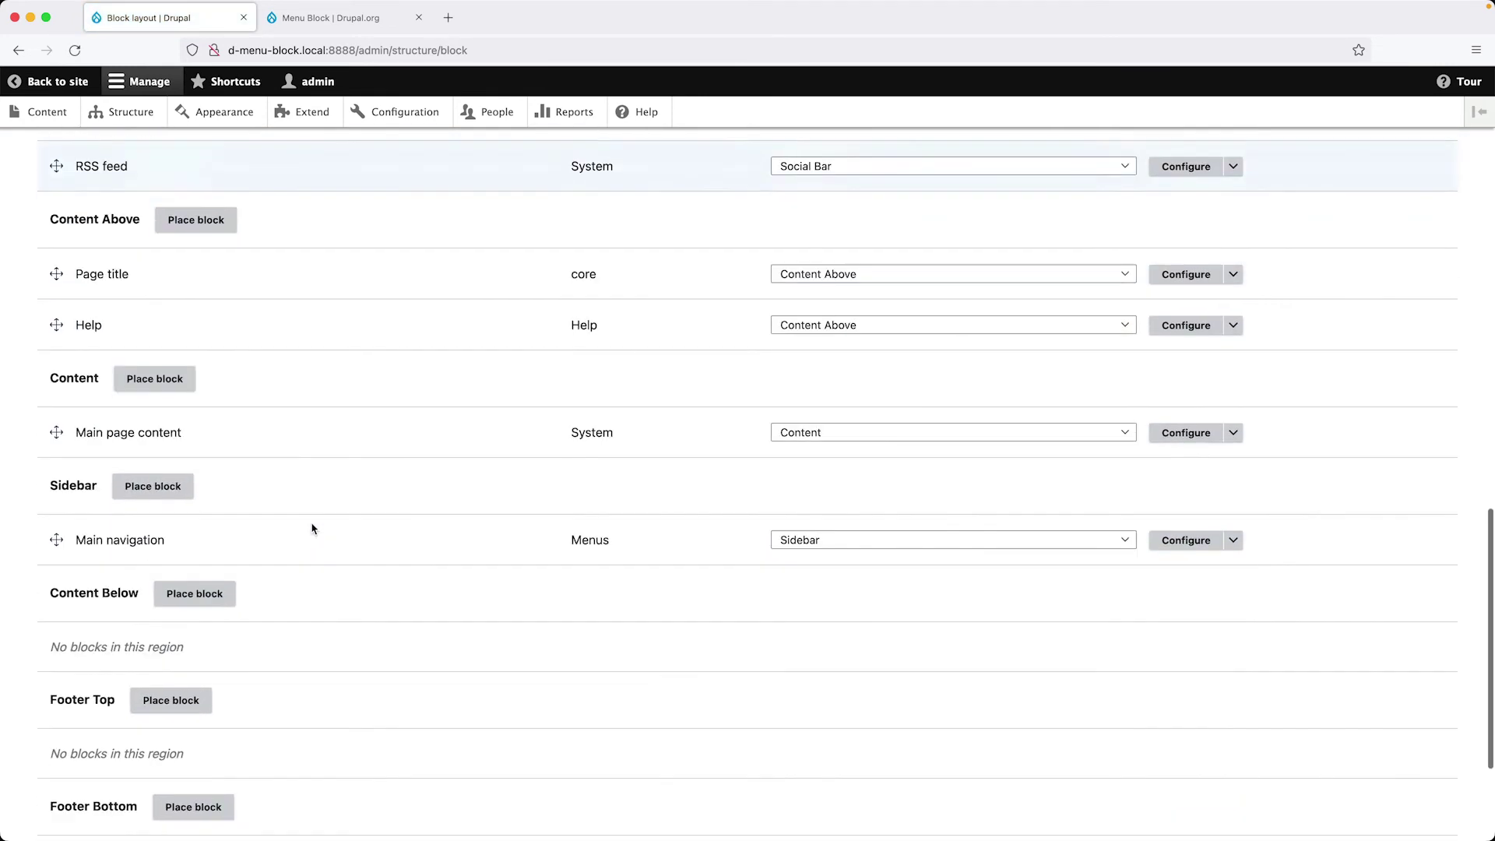
{"action": "scroll", "coordinate": [313, 530], "scroll_direction": "up", "scroll_amount": 15}
{"action": "scroll", "coordinate": [314, 530], "scroll_direction": "up", "scroll_amount": 10}
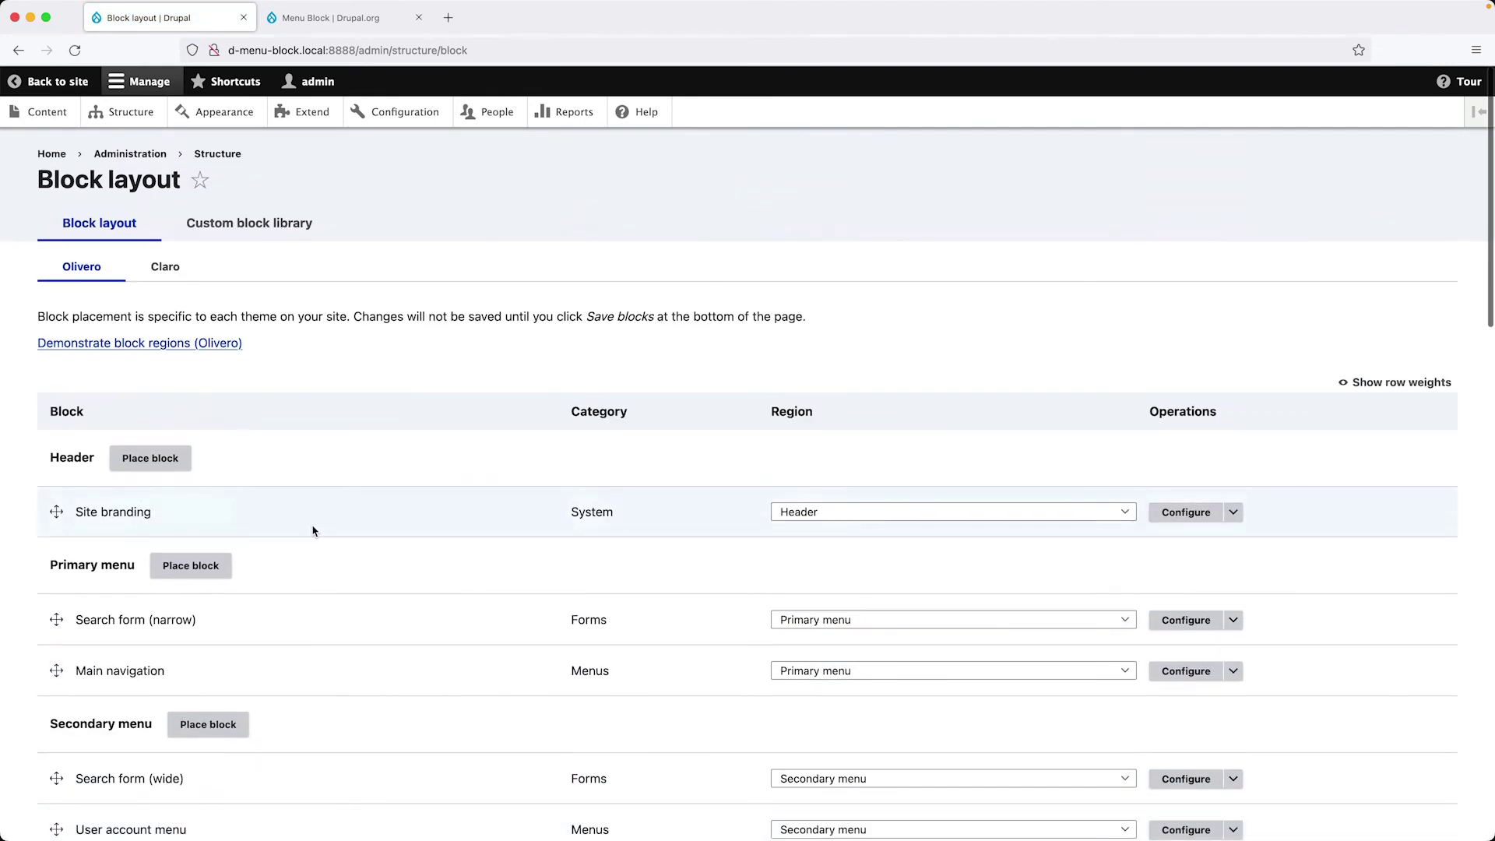
{"action": "left_click", "coordinate": [223, 343]}
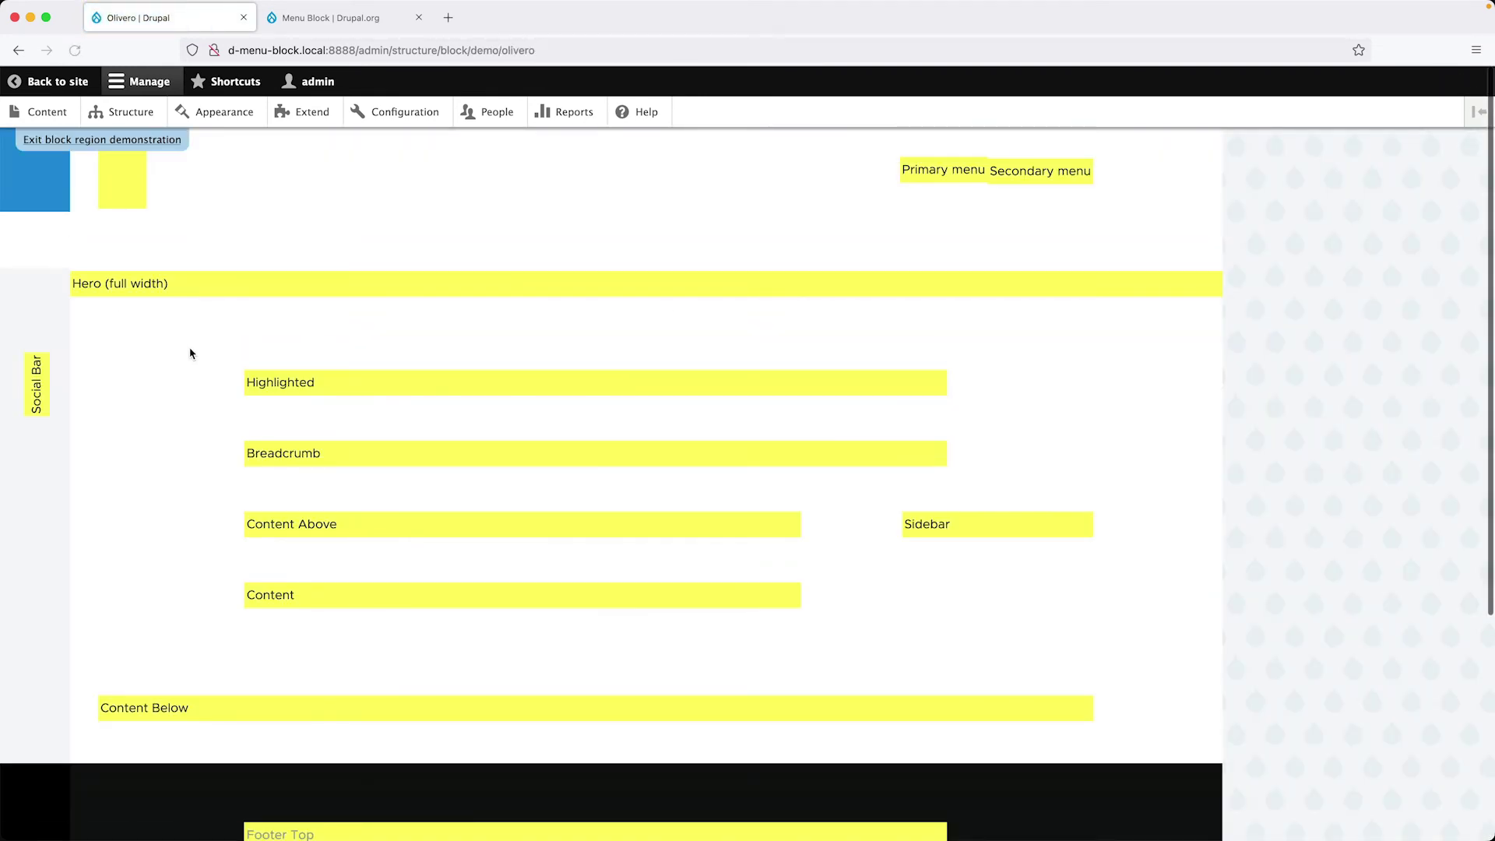
{"action": "scroll", "coordinate": [189, 354], "scroll_direction": "down", "scroll_amount": 5}
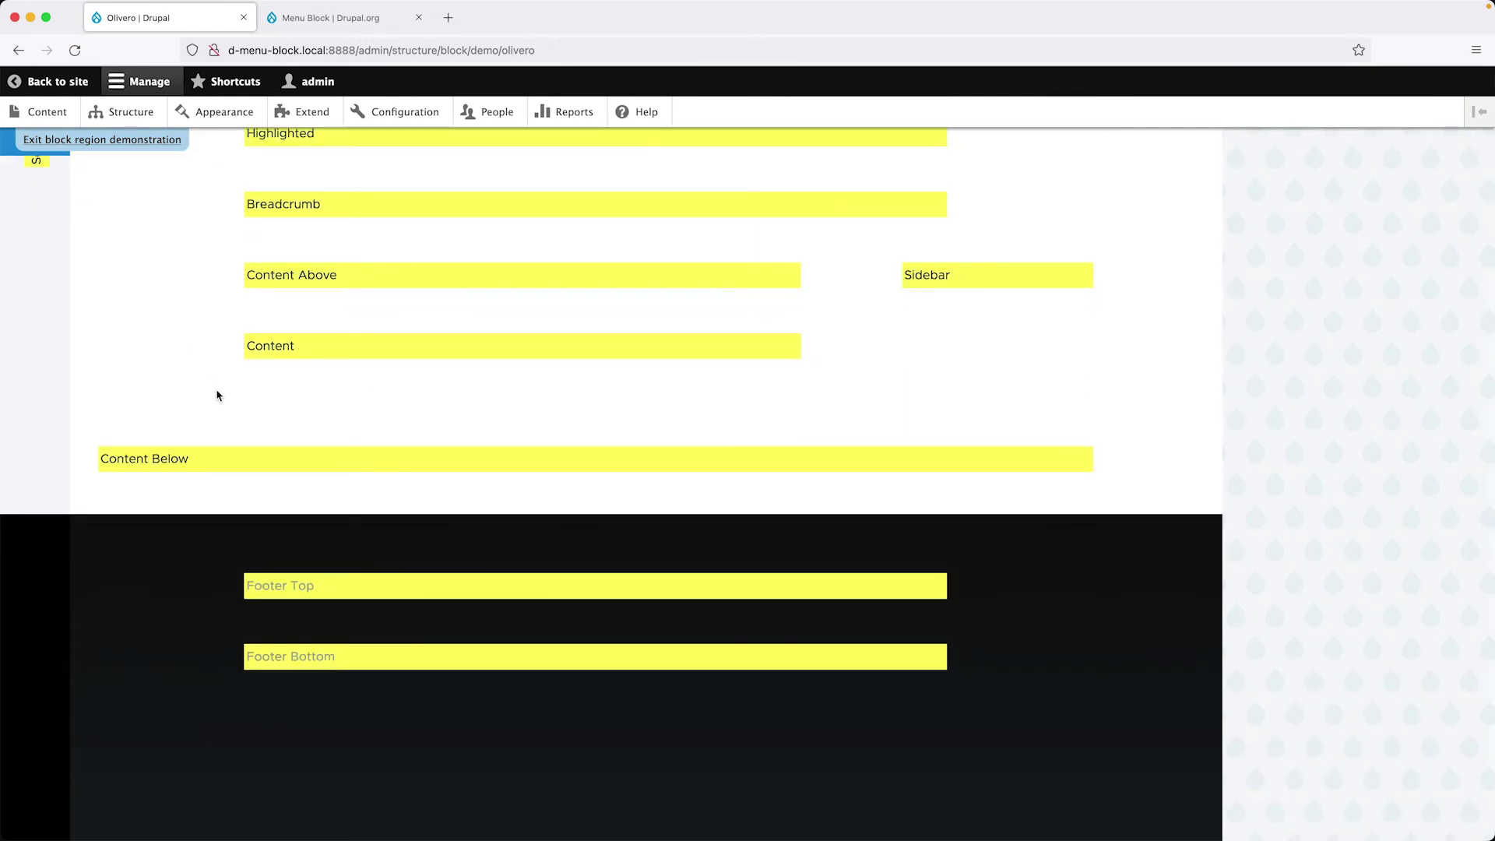
{"action": "key", "text": "super+Left"}
{"action": "scroll", "coordinate": [195, 436], "scroll_direction": "down", "scroll_amount": 15}
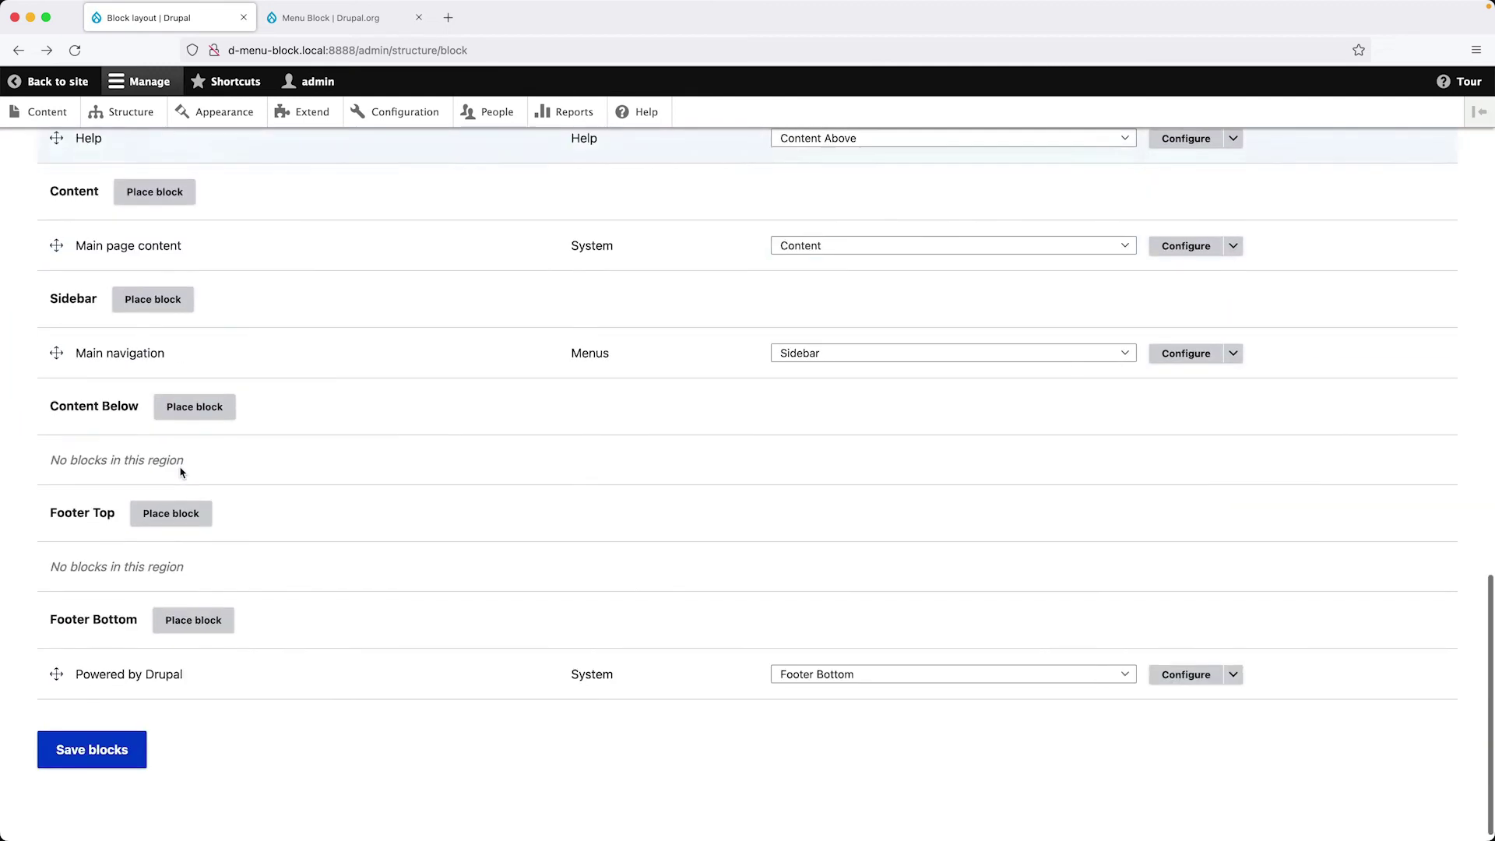
Step: Place Main navigation in Footer Top with suggestion main__primary_sidebar, save the layout, and return to the site
{"action": "left_click", "coordinate": [177, 510]}
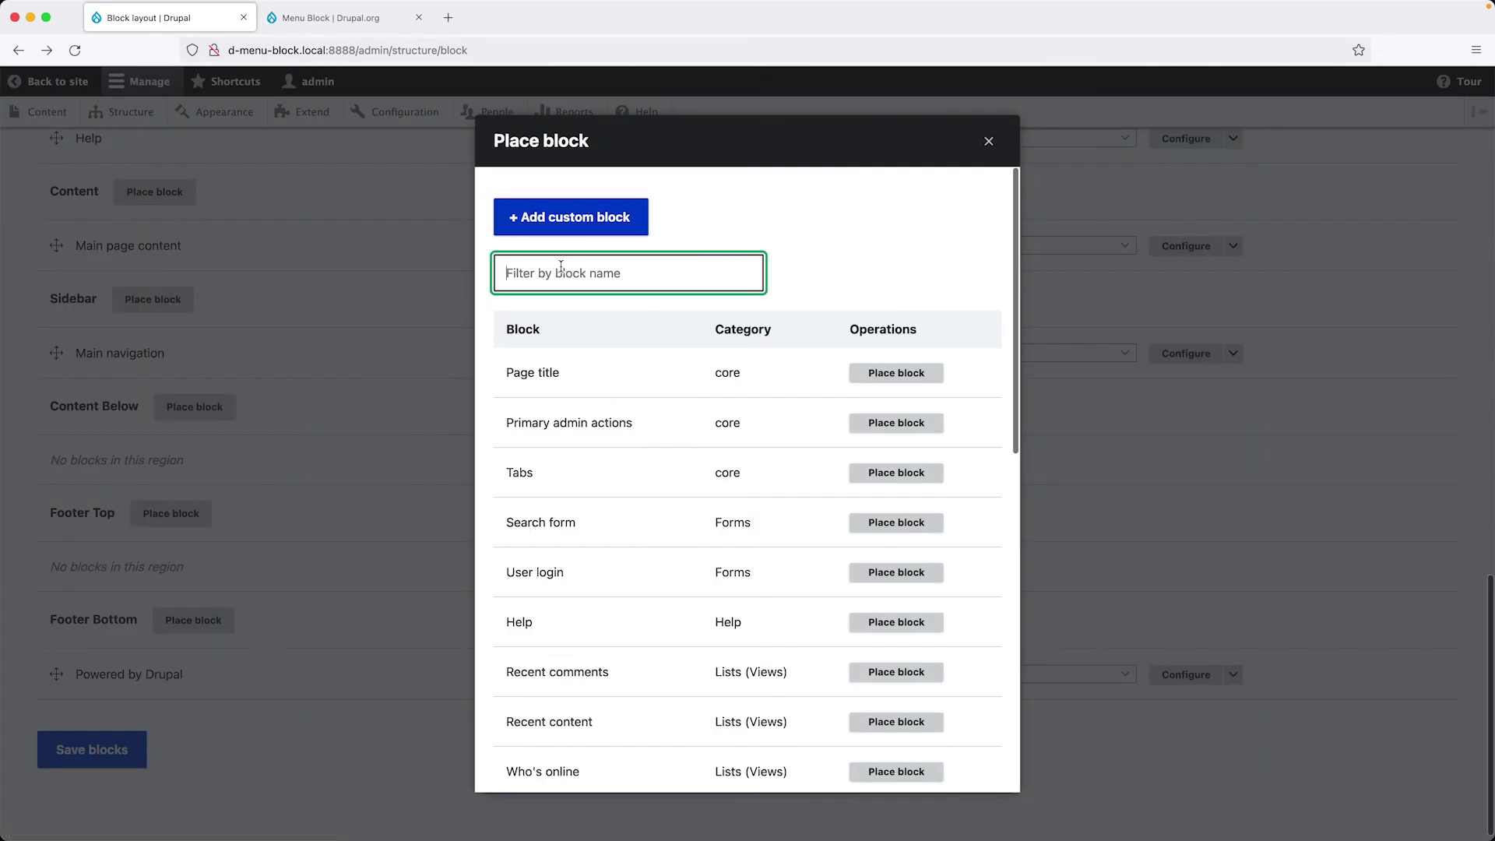
{"action": "type", "text": "main"}
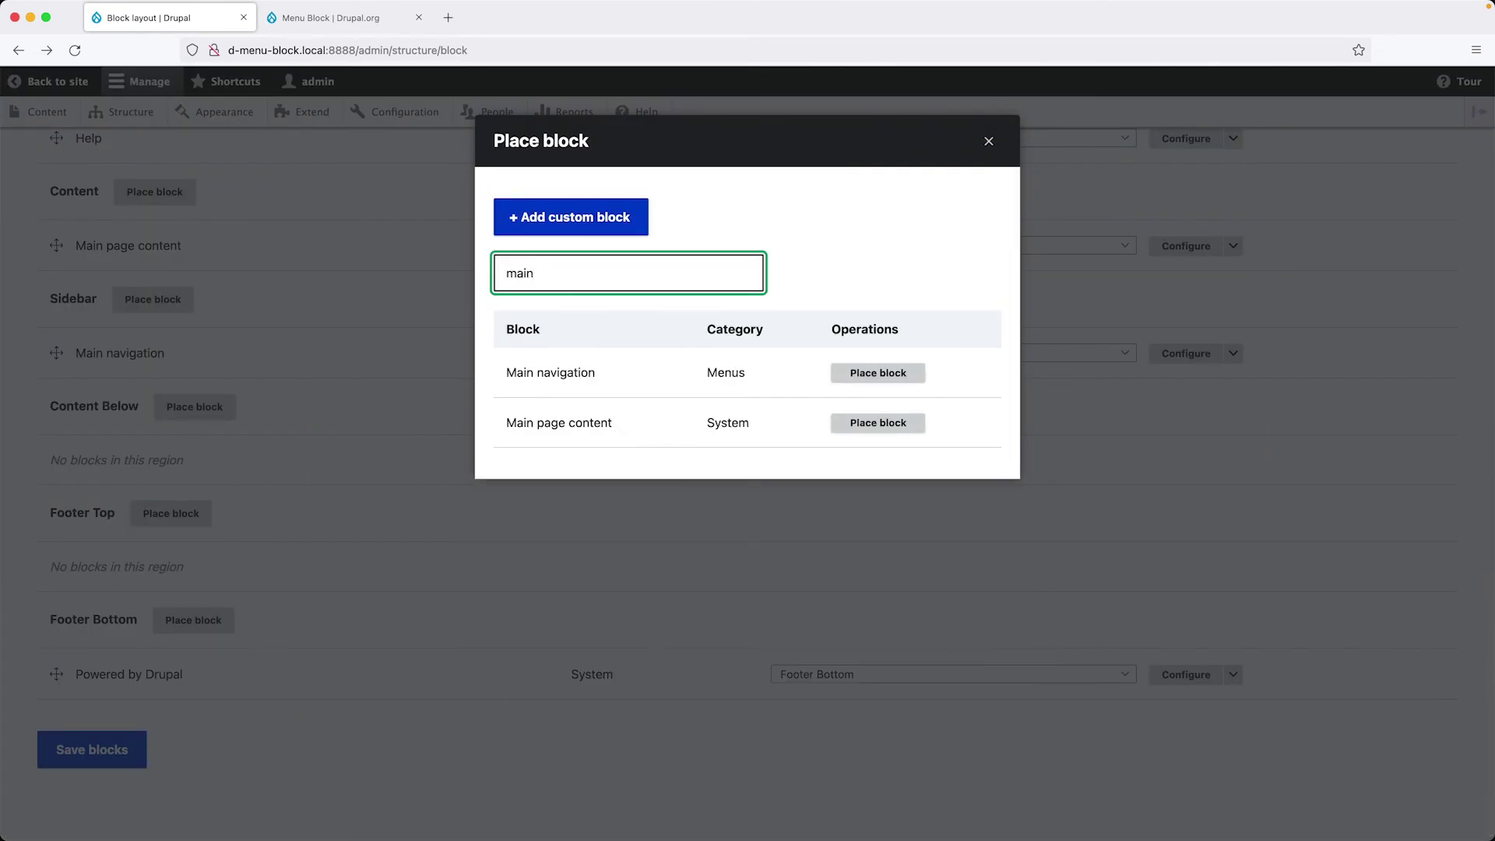
{"action": "left_click", "coordinate": [879, 380]}
{"action": "left_click", "coordinate": [587, 505]}
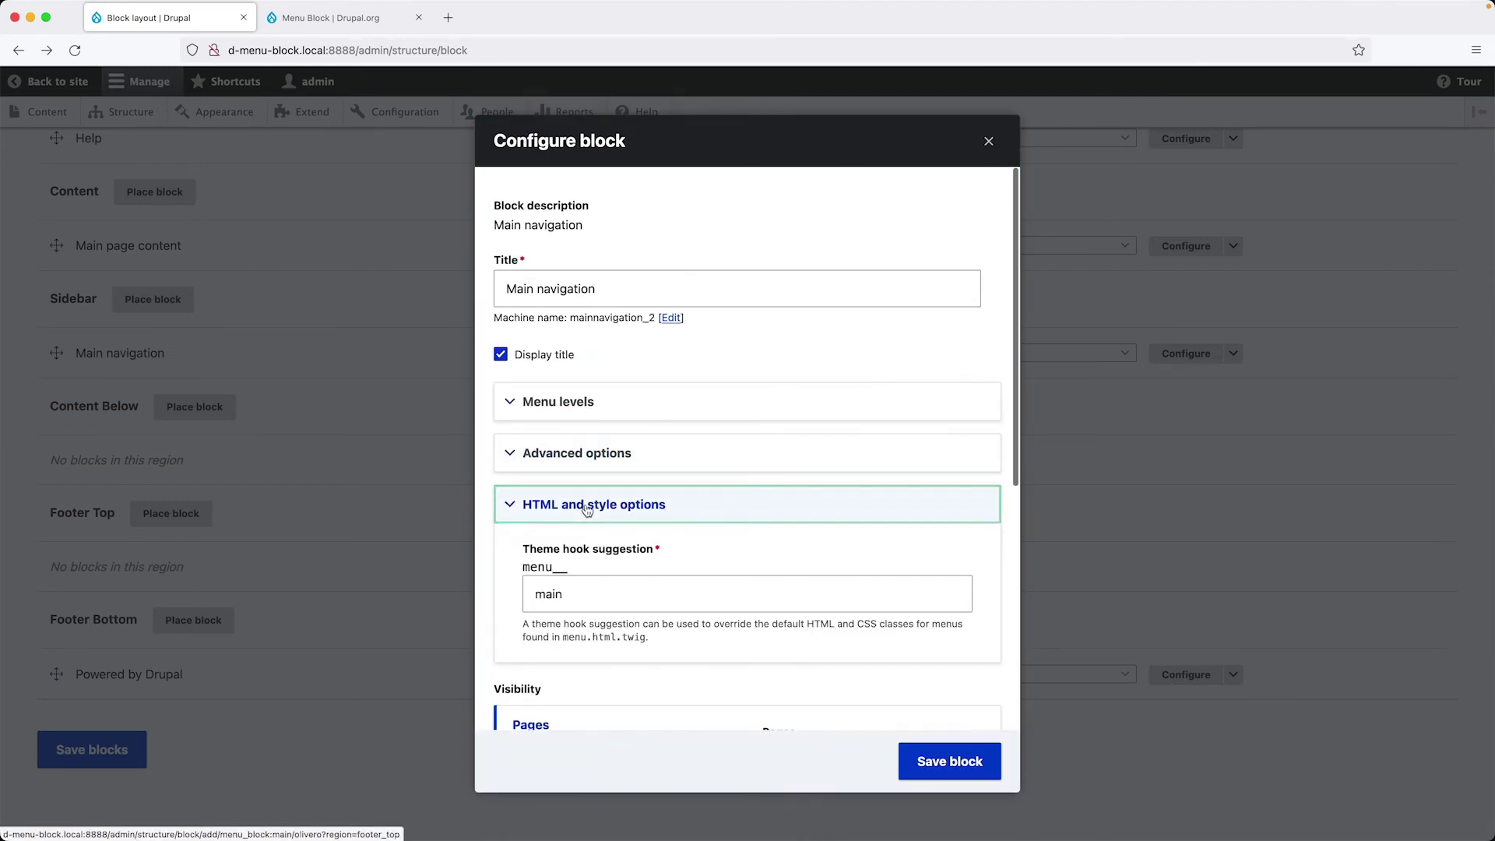
{"action": "scroll", "coordinate": [600, 518], "scroll_direction": "down", "scroll_amount": 3}
{"action": "left_click", "coordinate": [615, 467]}
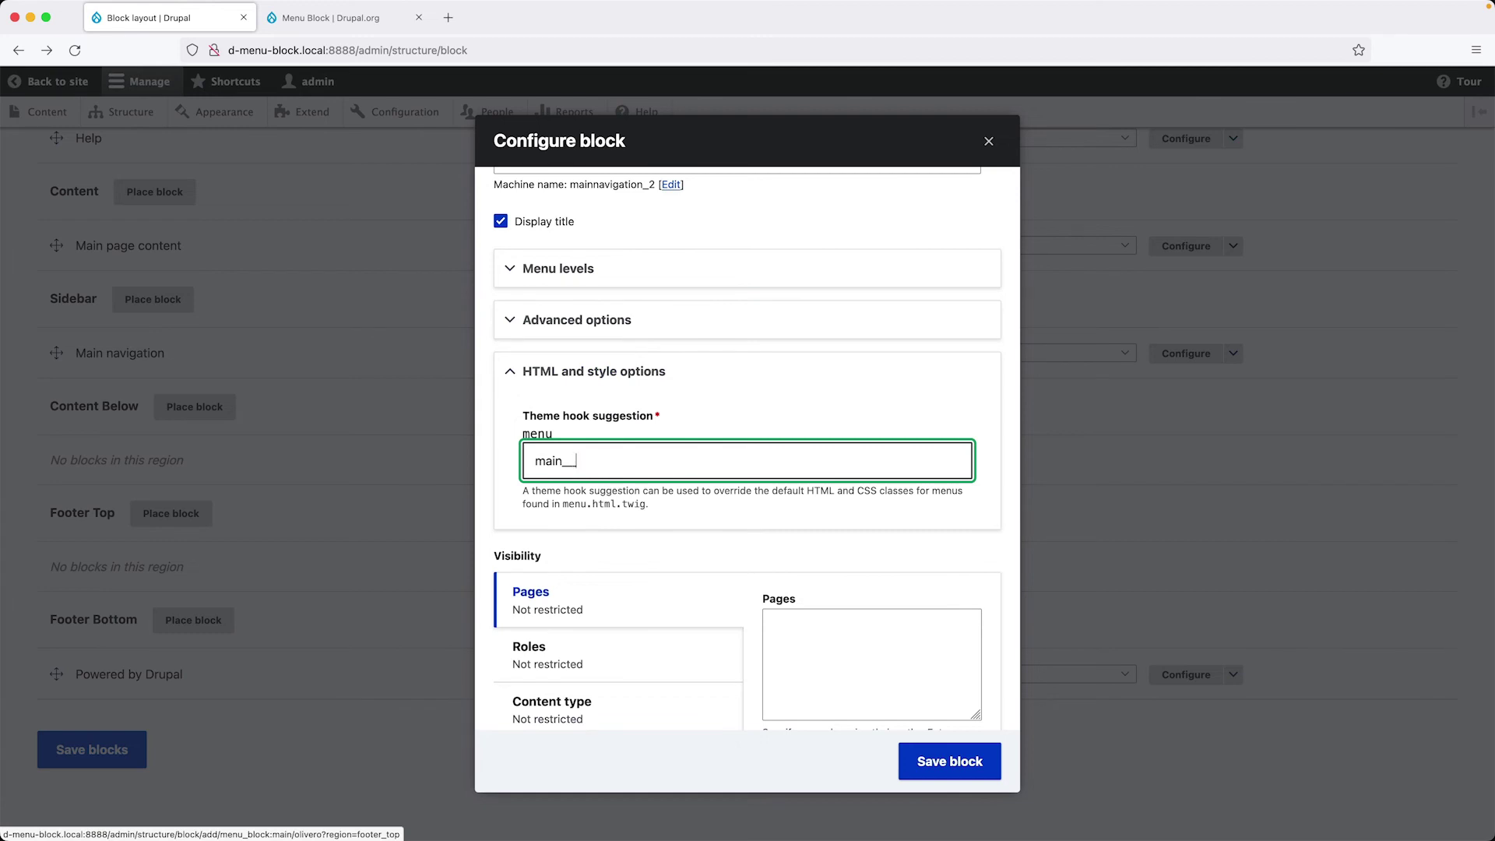
{"action": "type", "text": "__primary_sidebar"}
{"action": "left_click", "coordinate": [935, 769]}
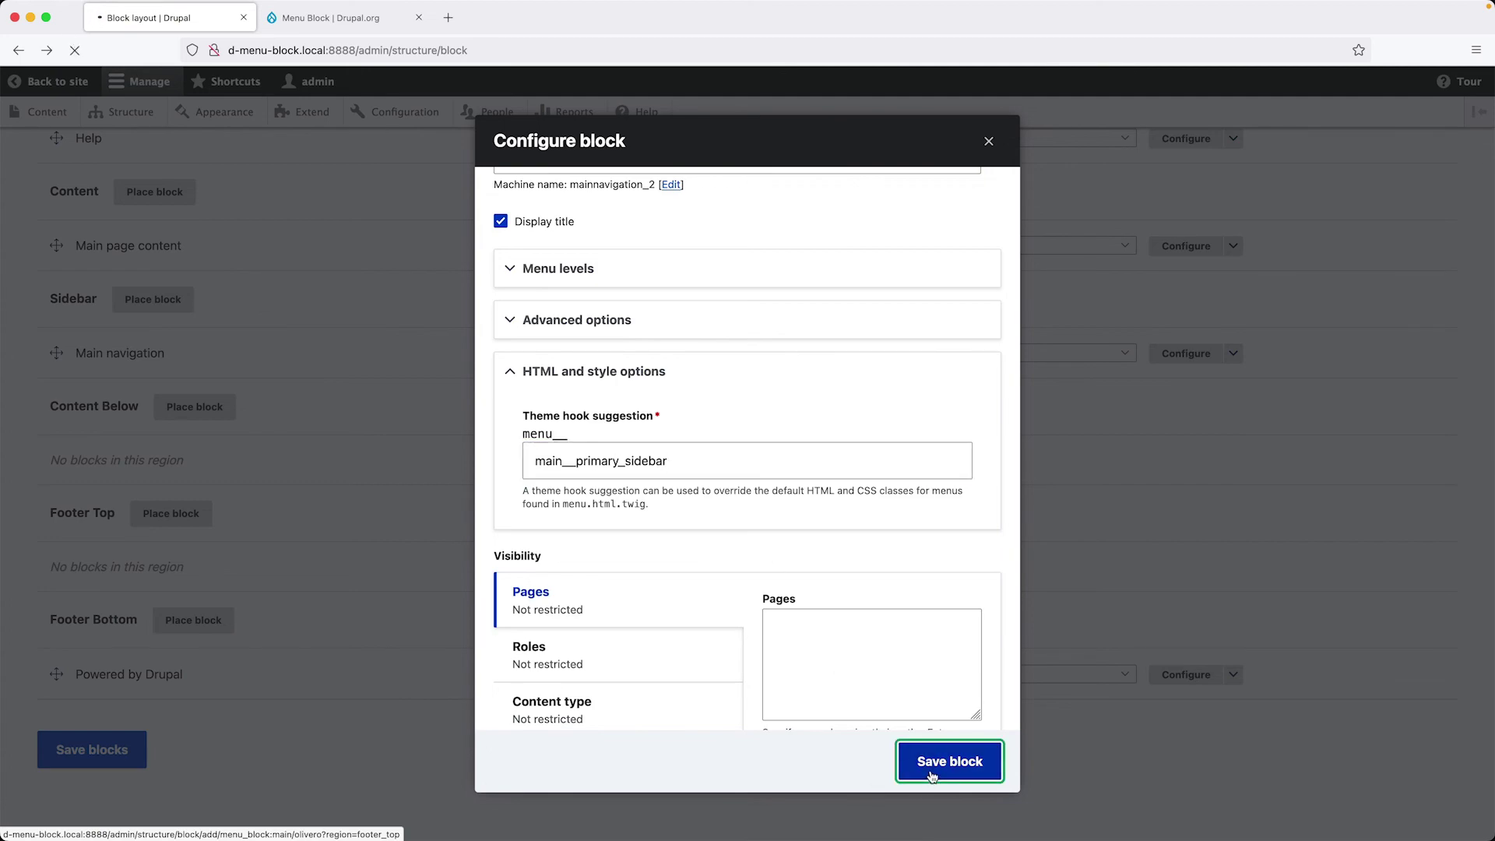
{"action": "left_click", "coordinate": [97, 735]}
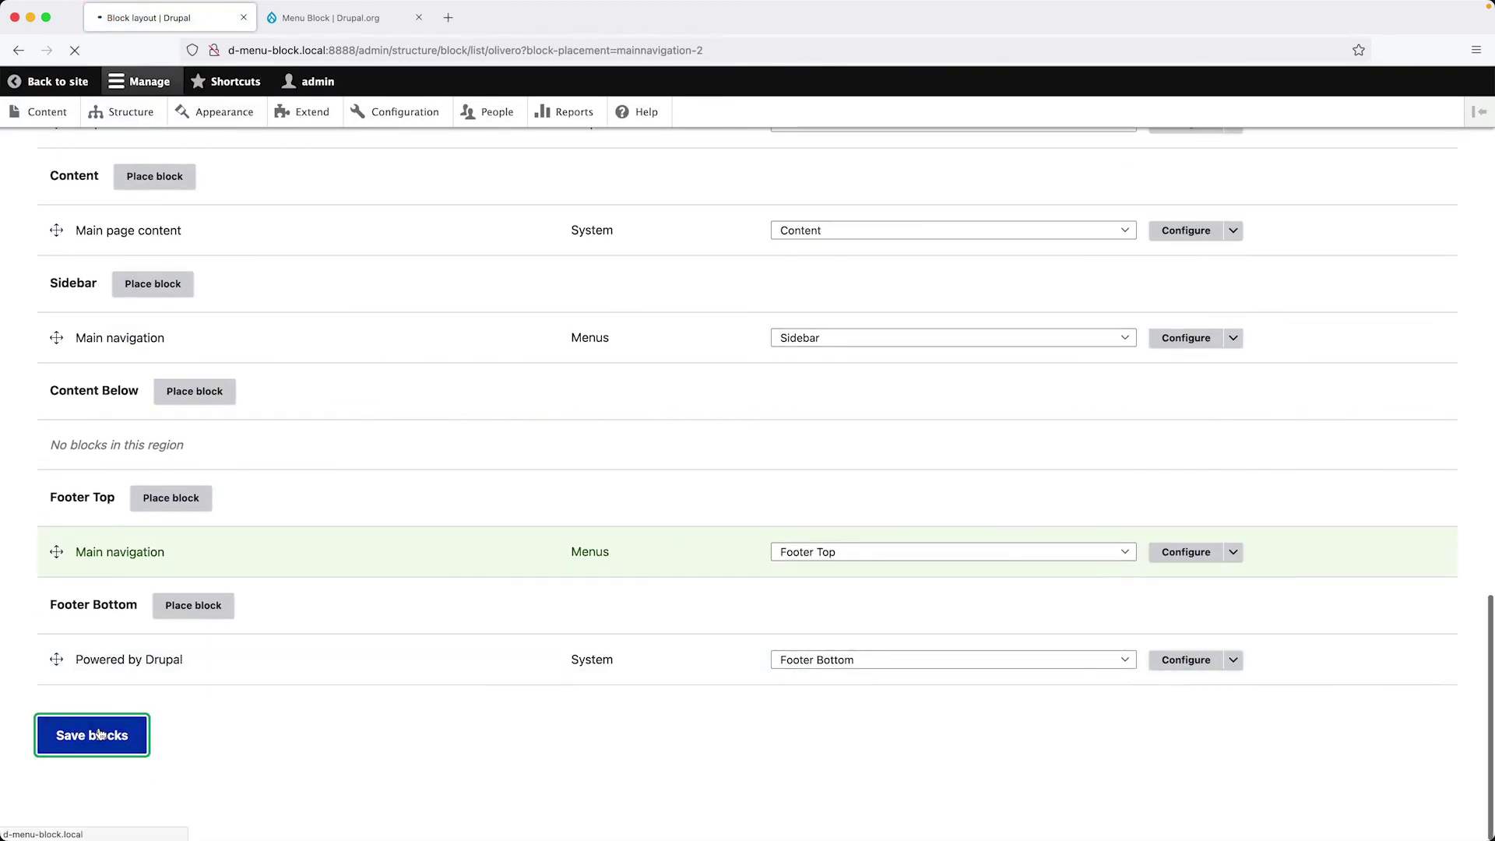
{"action": "left_click", "coordinate": [56, 81]}
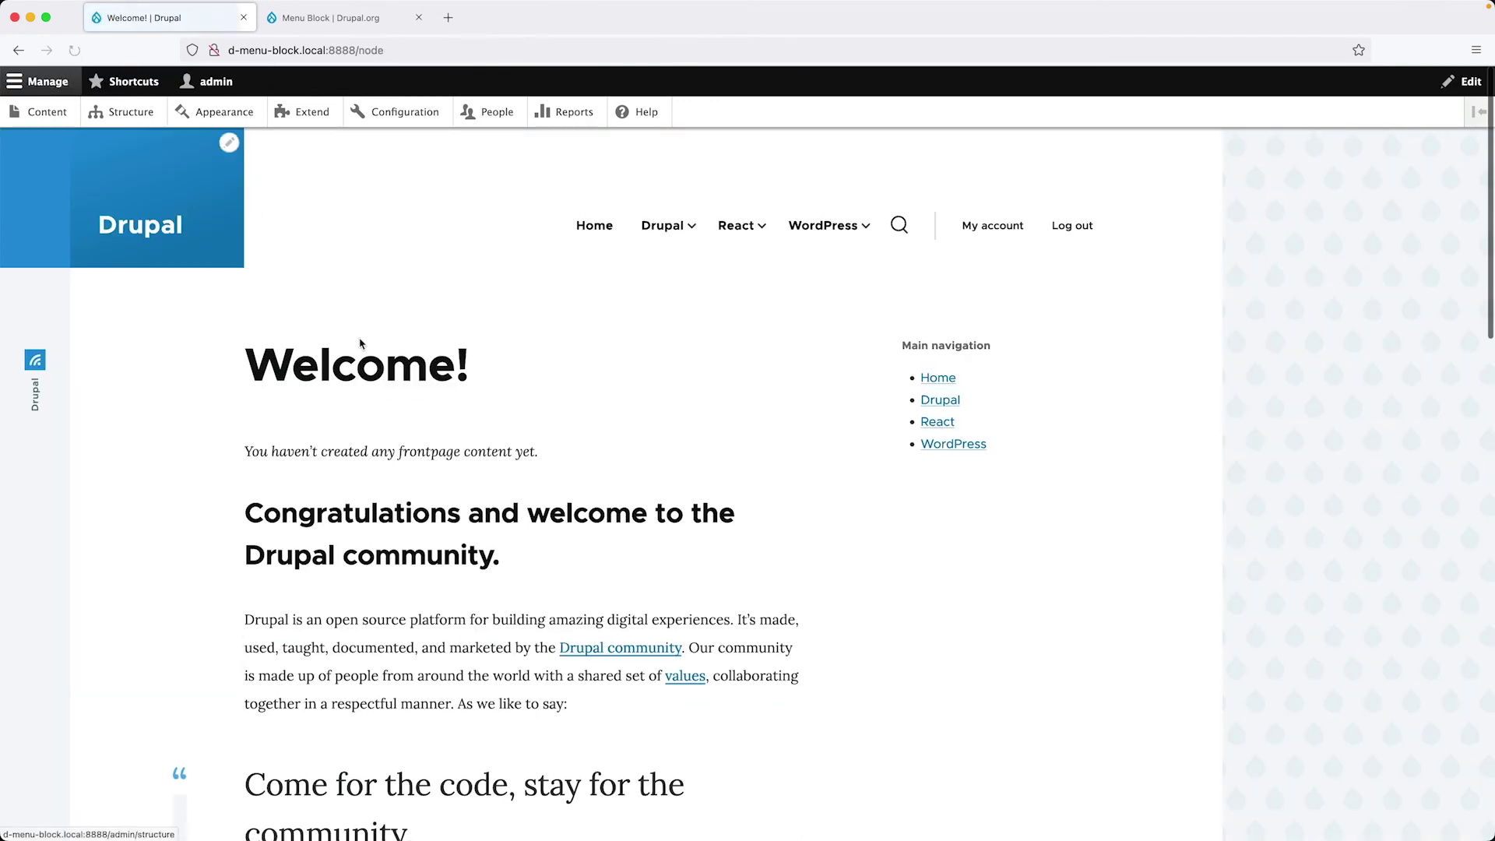
Step: Inspect the footer Main navigation's markup, picking its Home menu item
{"action": "scroll", "coordinate": [804, 507], "scroll_direction": "down", "scroll_amount": 15}
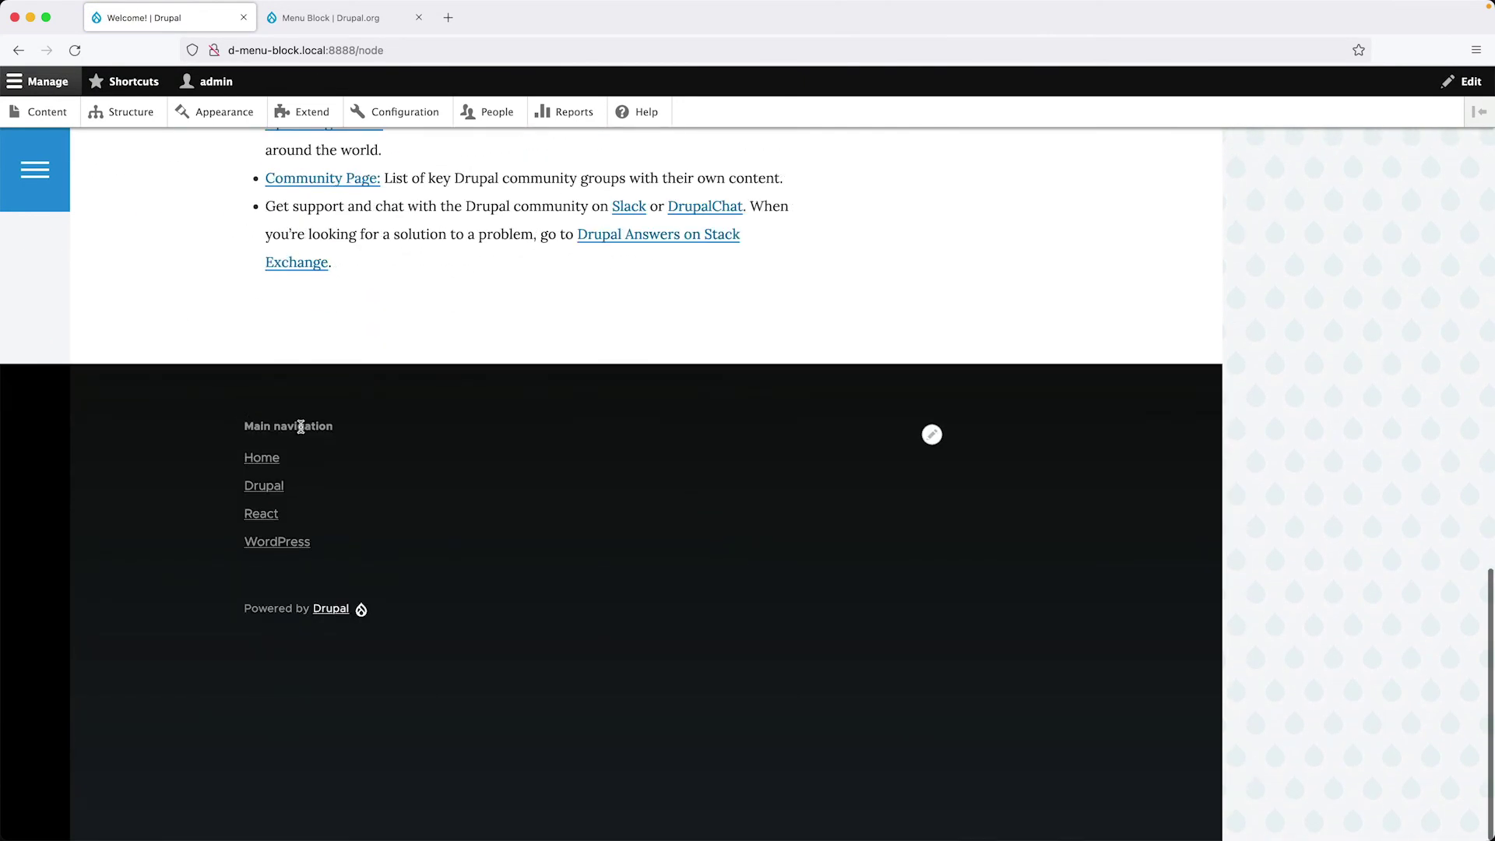
{"action": "right_click", "coordinate": [301, 427]}
{"action": "left_click", "coordinate": [350, 694]}
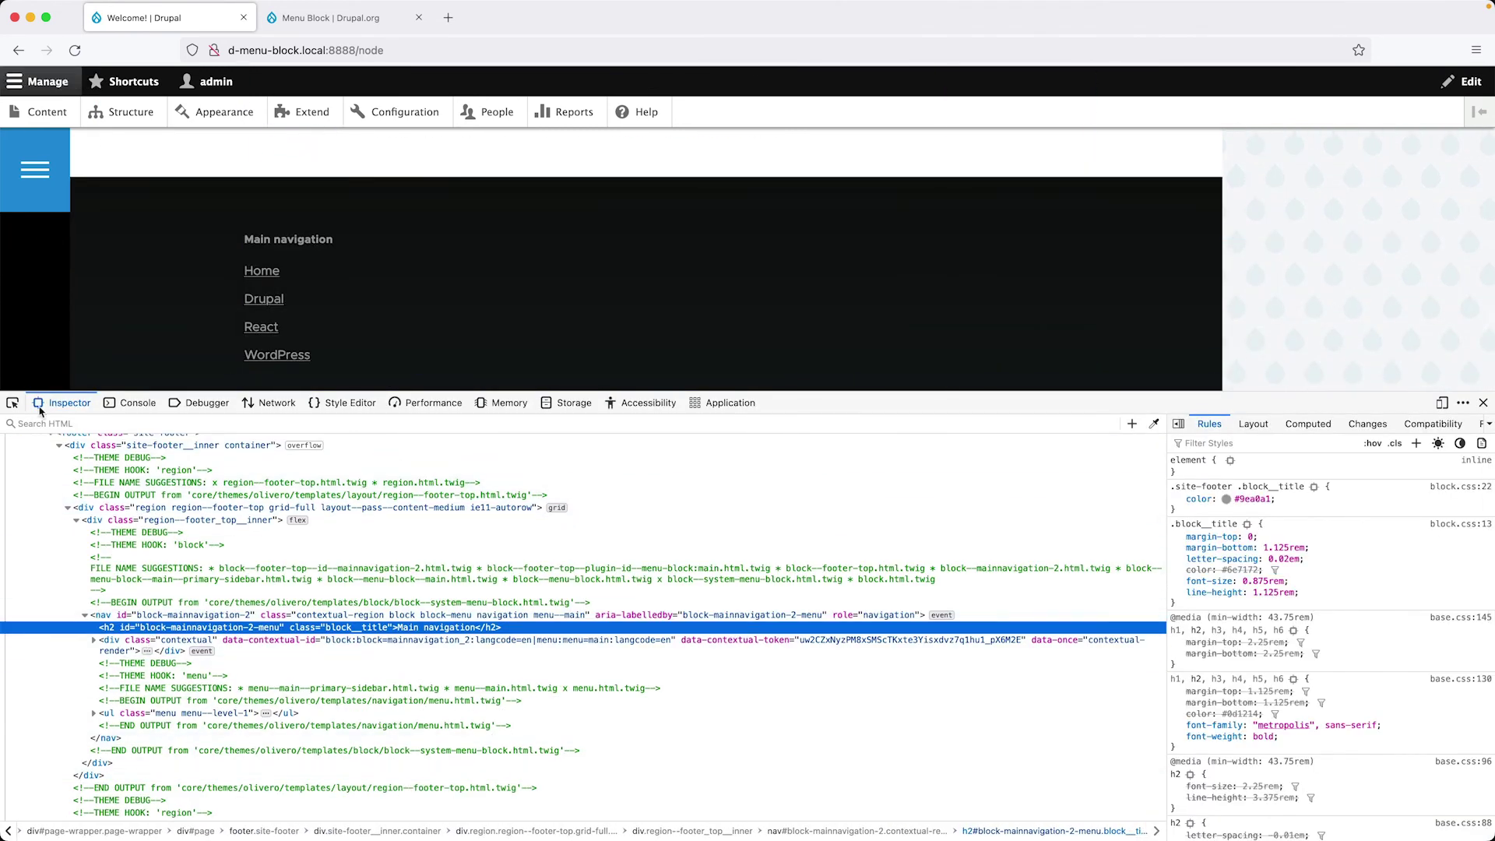
{"action": "left_click", "coordinate": [13, 403]}
{"action": "left_click", "coordinate": [339, 264]}
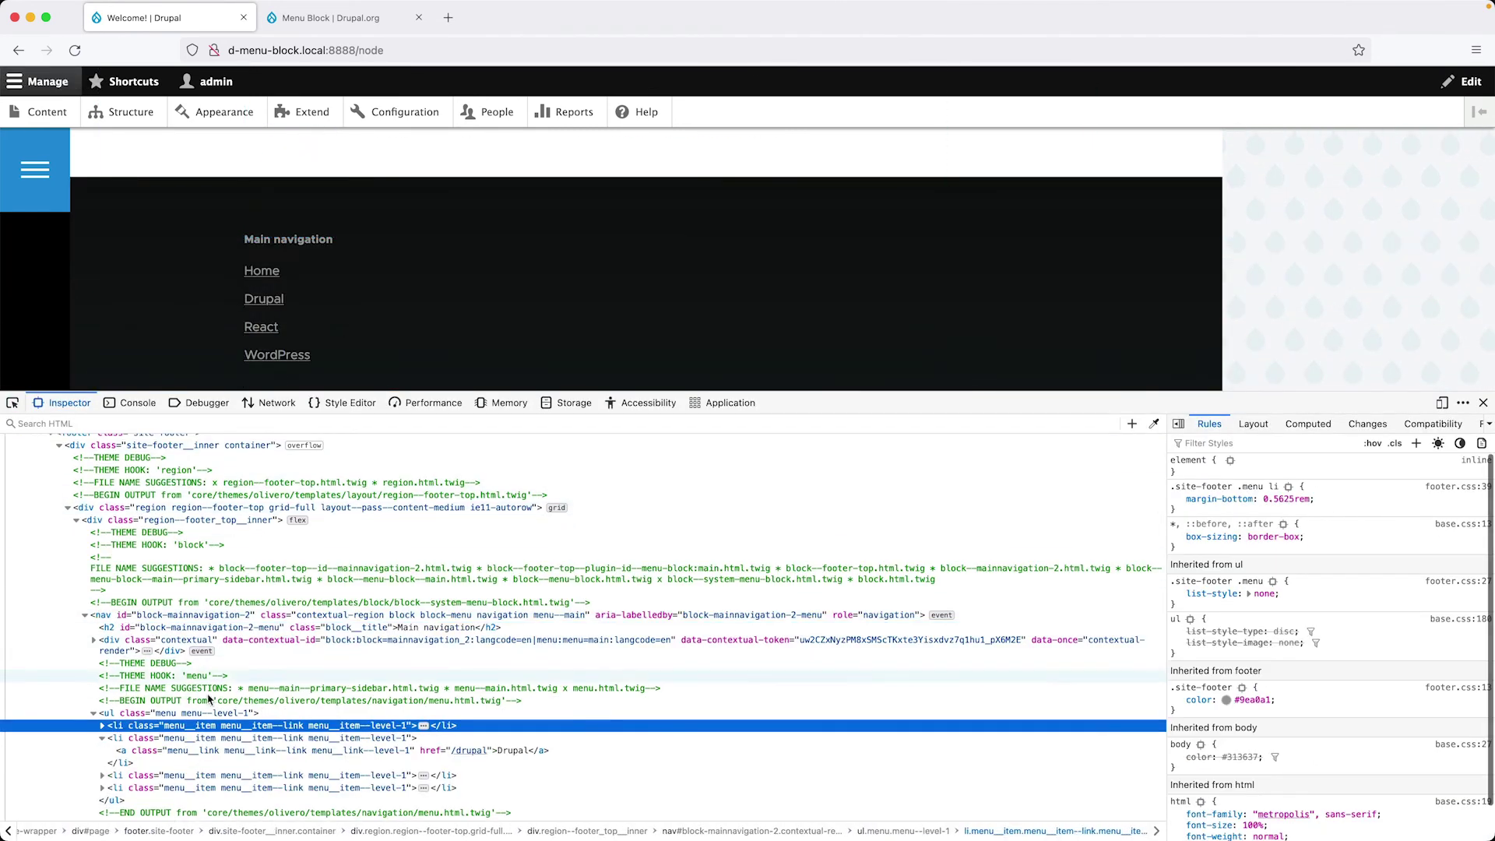
{"action": "scroll", "coordinate": [215, 688], "scroll_direction": "down", "scroll_amount": 2}
Step: Highlight menu--main--primary-sidebar.html.twig in the footer menu's file name suggestions comment
{"action": "double_click", "coordinate": [345, 629]}
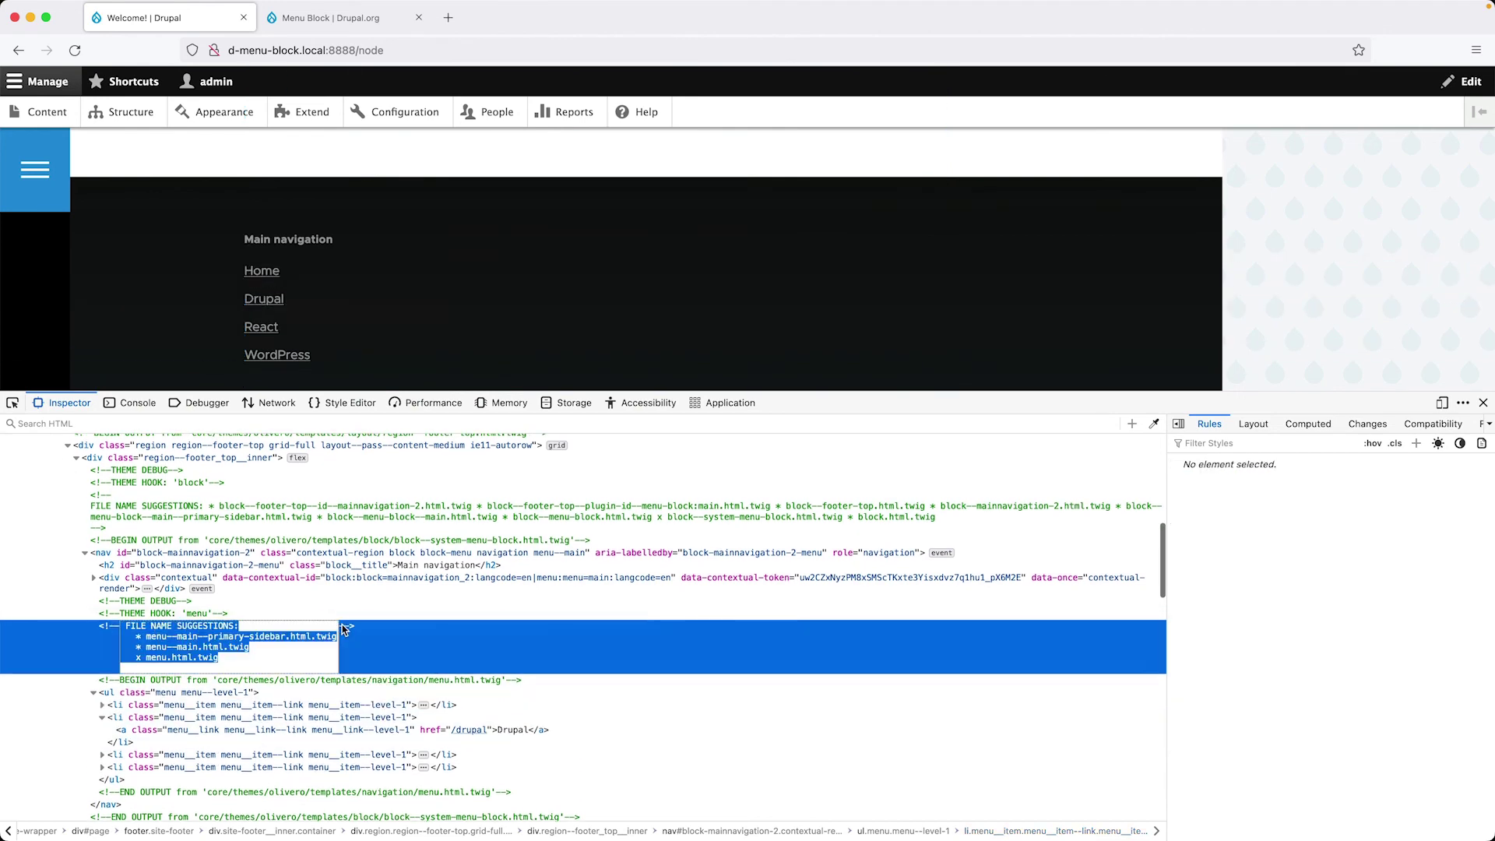
{"action": "left_click", "coordinate": [289, 636]}
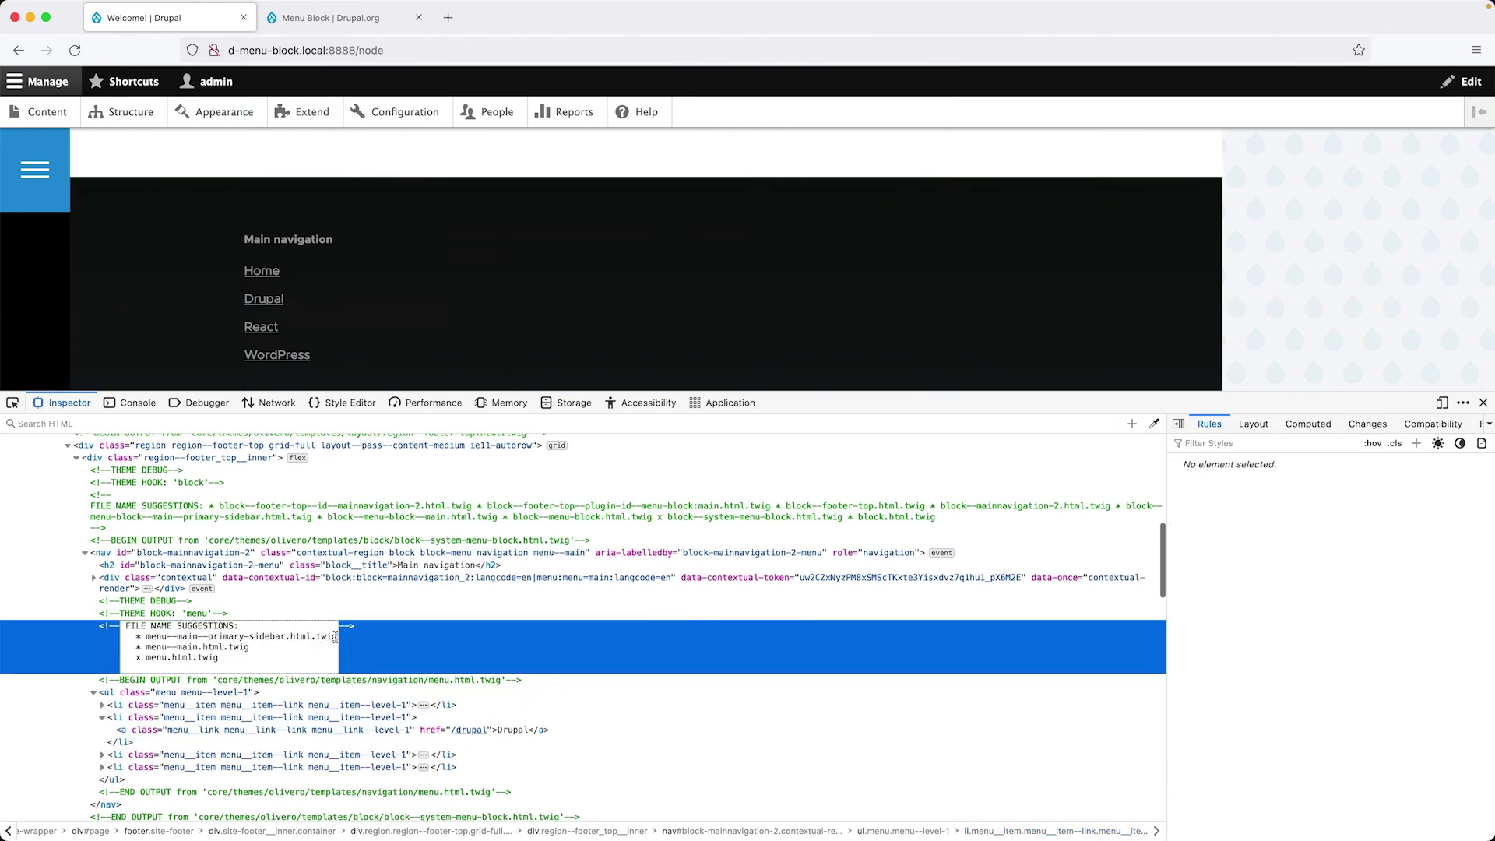
{"action": "left_click_drag", "start_coordinate": [335, 636], "coordinate": [146, 638]}
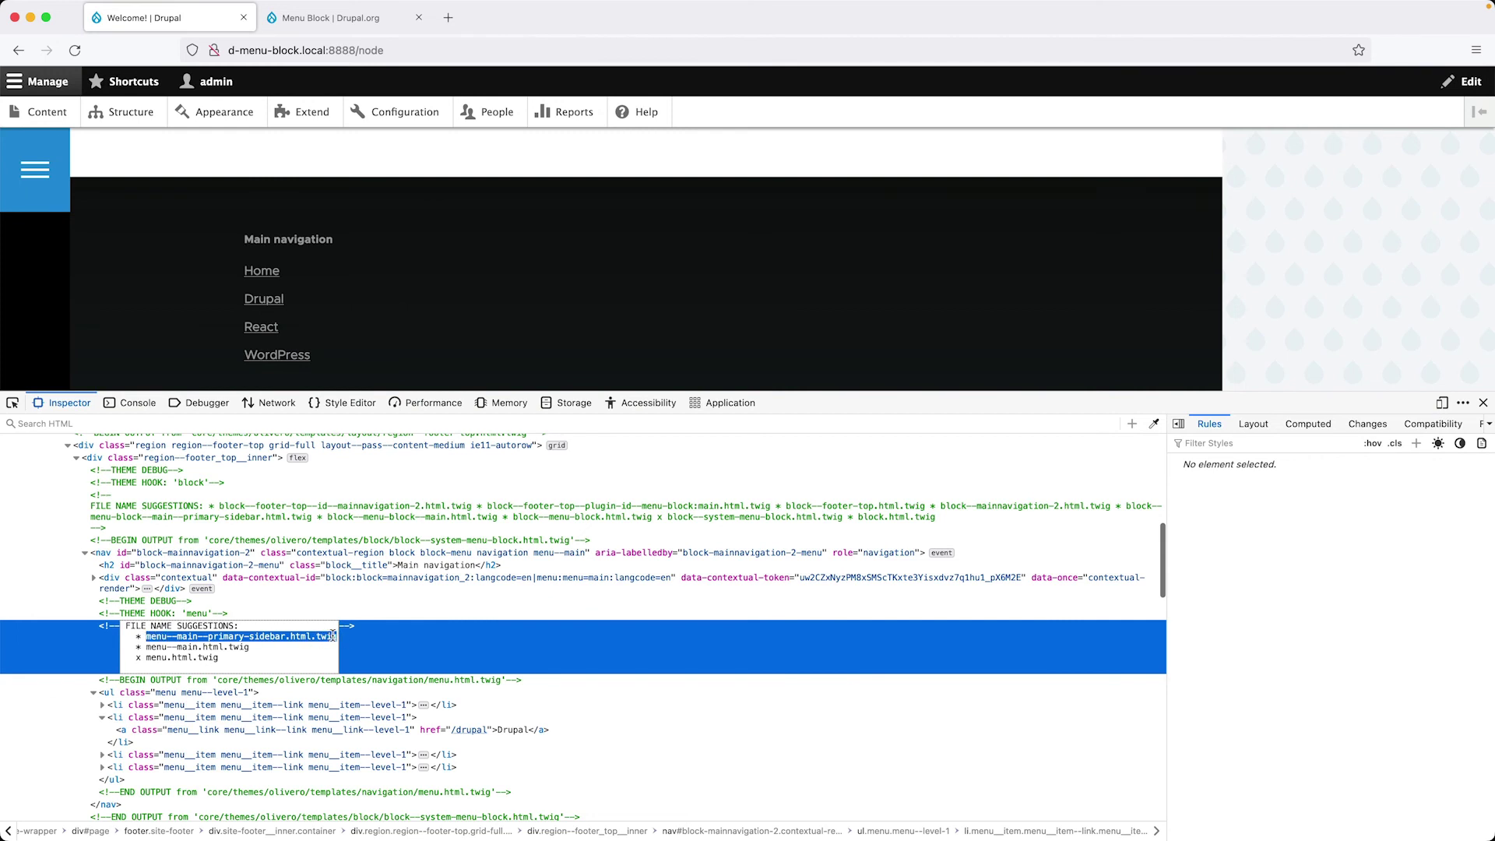
{"action": "left_click_drag", "start_coordinate": [336, 636], "coordinate": [150, 638]}
{"action": "left_click", "coordinate": [389, 360]}
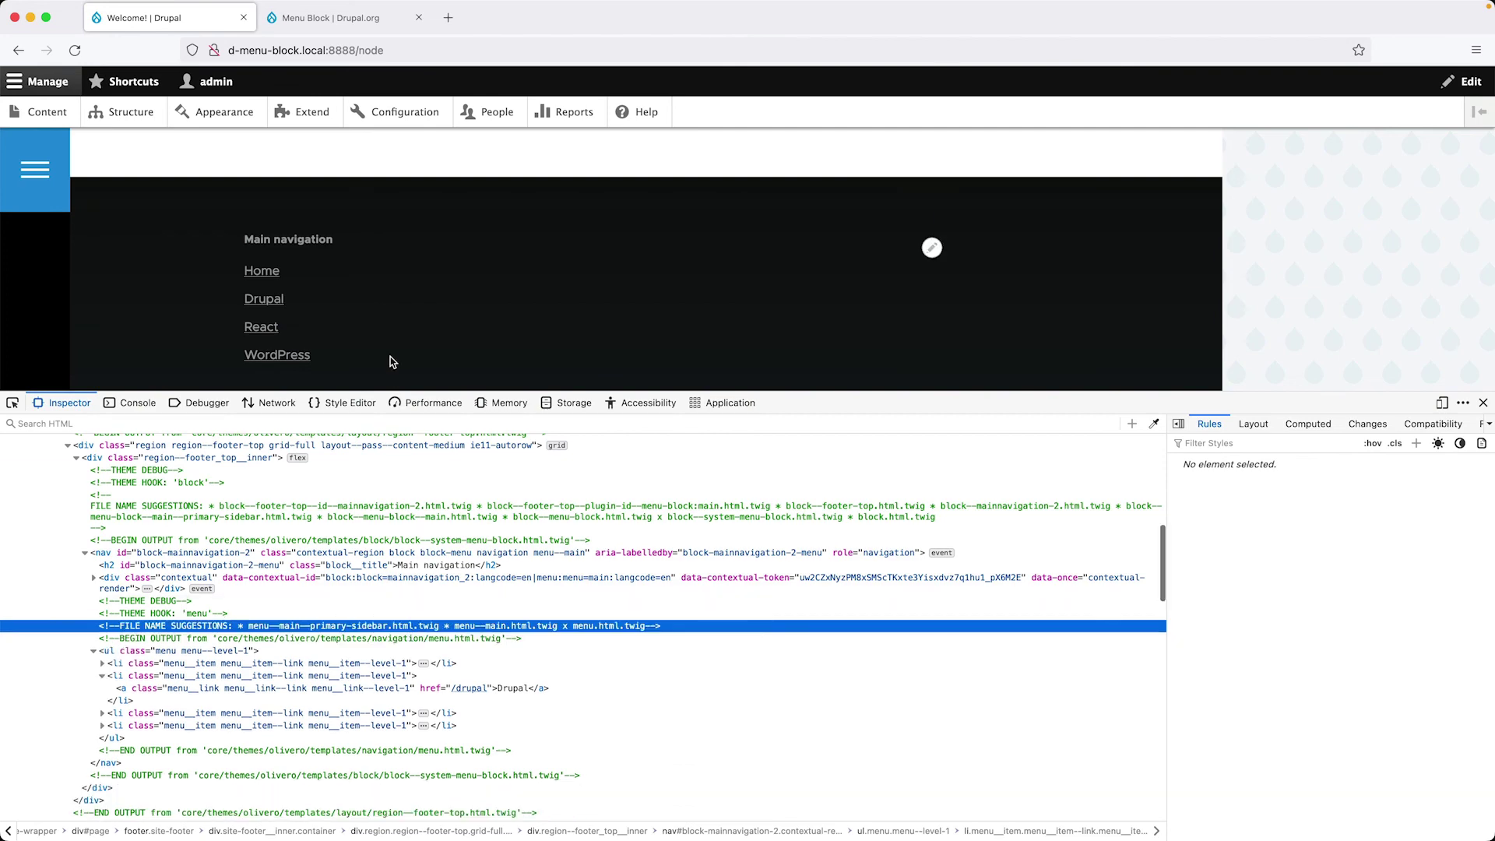
{"action": "scroll", "coordinate": [395, 348], "scroll_direction": "up", "scroll_amount": 20}
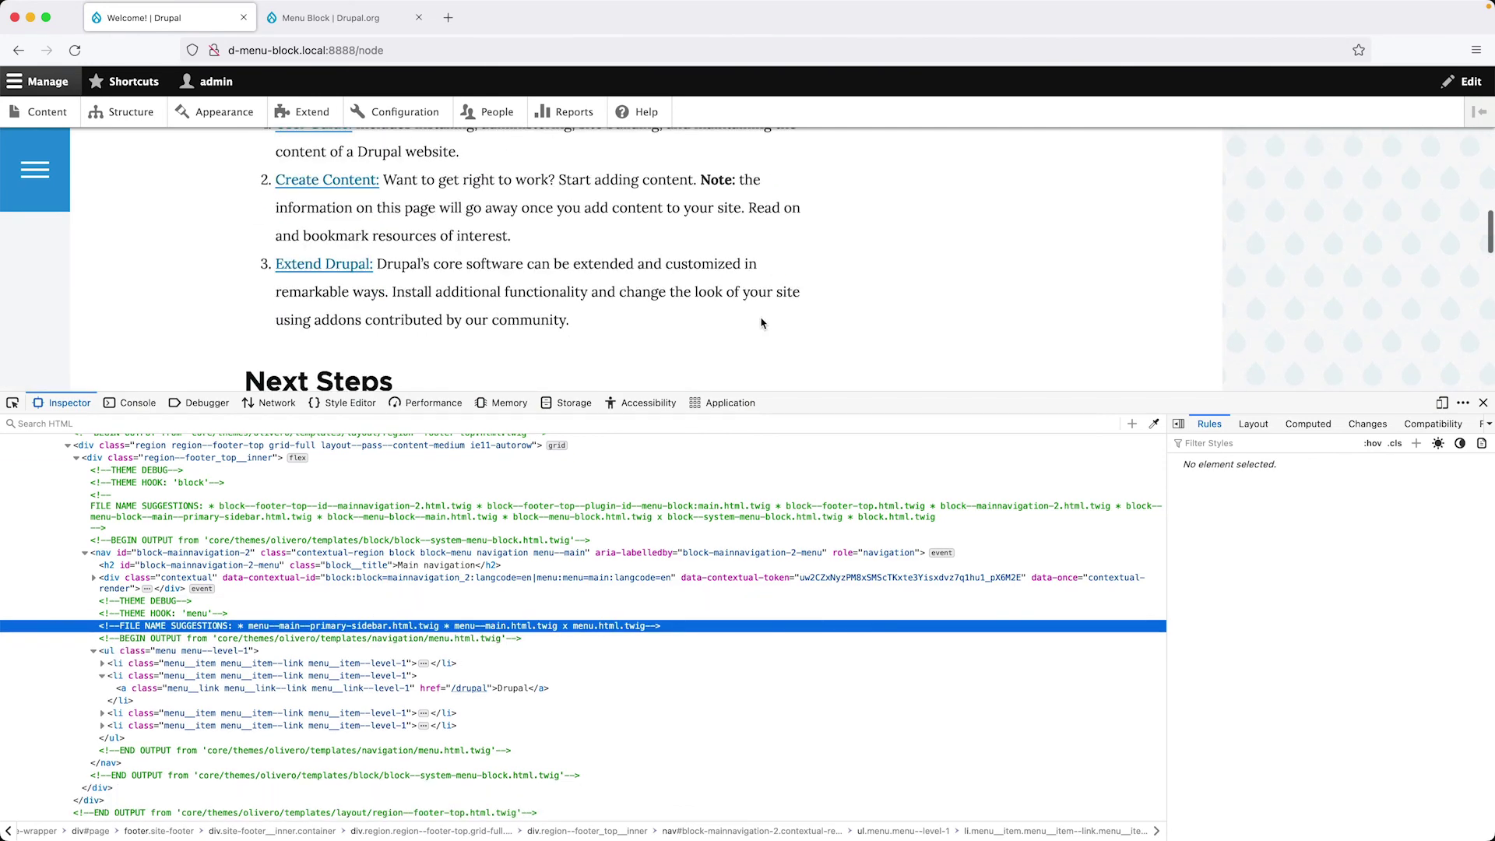
{"action": "scroll", "coordinate": [789, 319], "scroll_direction": "up", "scroll_amount": 3}
{"action": "scroll", "coordinate": [788, 319], "scroll_direction": "down", "scroll_amount": 2}
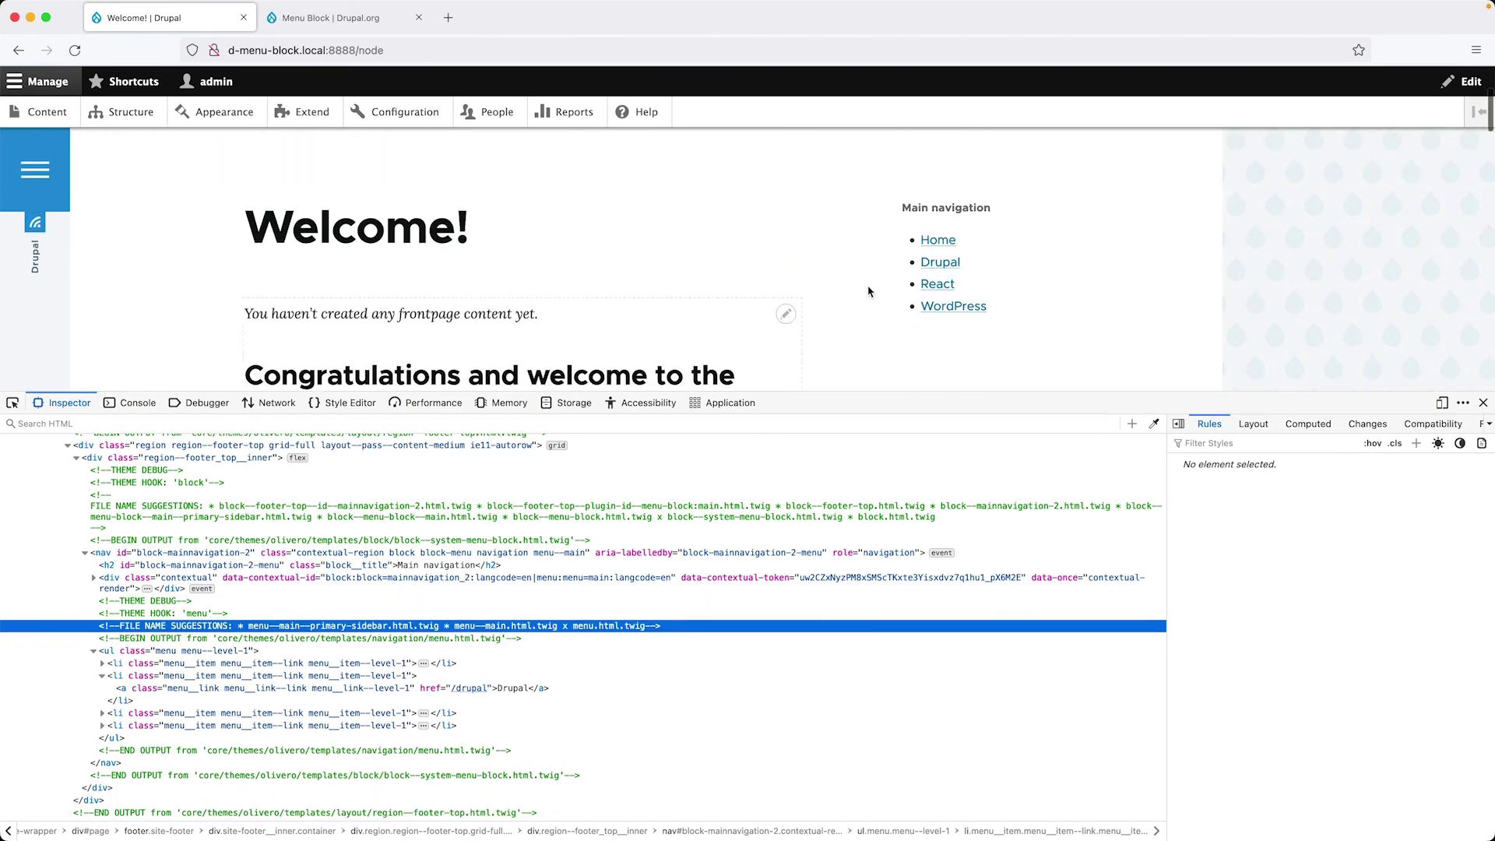